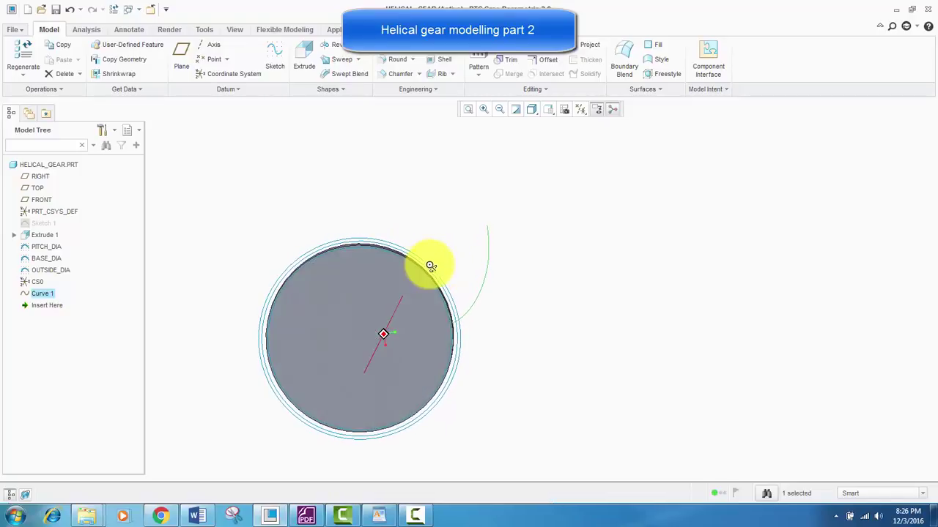
- Start a sketch on the front face of the gear blank and orient the view parallel to the sketch plane
scroll(442, 308, down, 3)
middle_drag(473, 239, 444, 306)
scroll(460, 320, up, 2)
scroll(462, 320, down, 2)
scroll(498, 287, up, 4)
scroll(444, 306, down, 3)
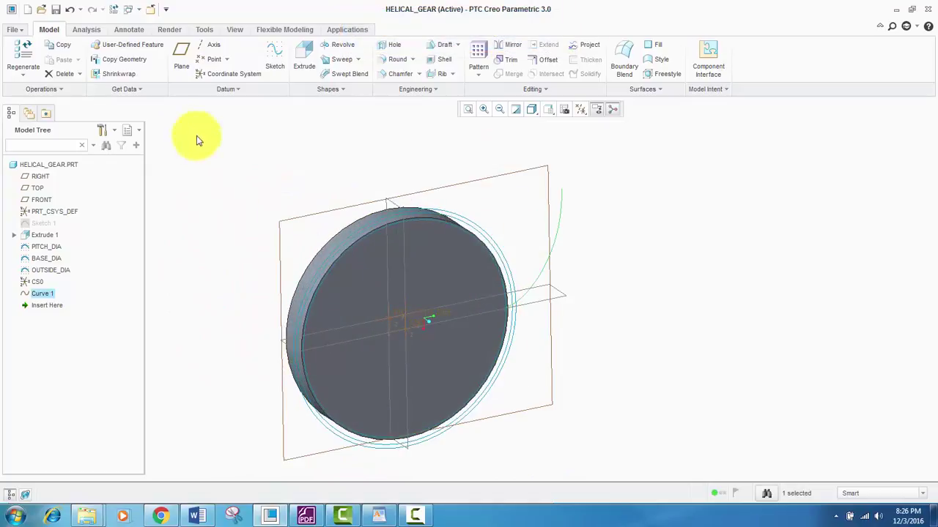
click(274, 53)
click(363, 271)
scroll(256, 340, up, 3)
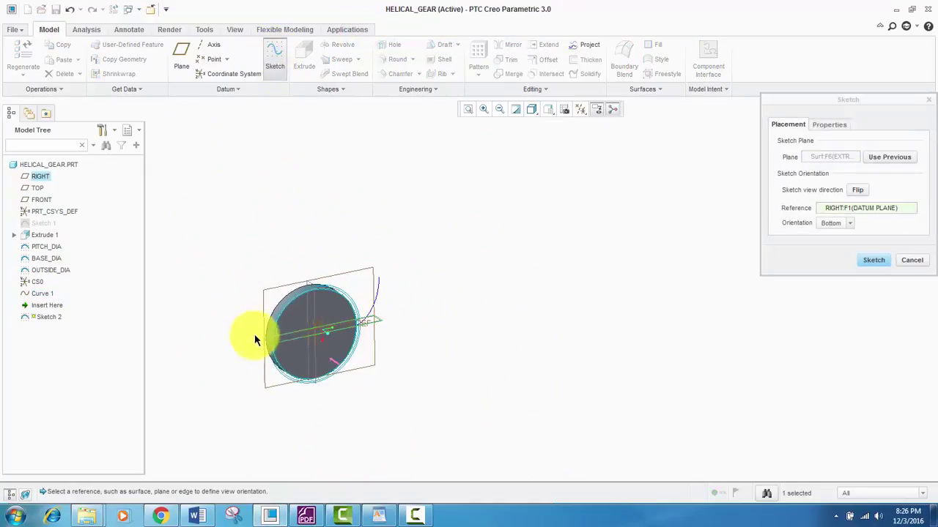
scroll(257, 341, down, 4)
click(872, 260)
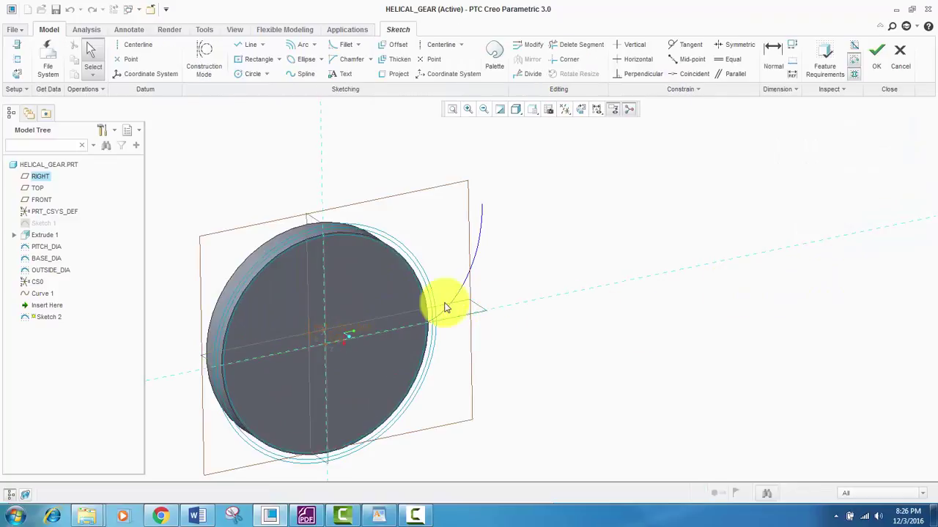
click(581, 110)
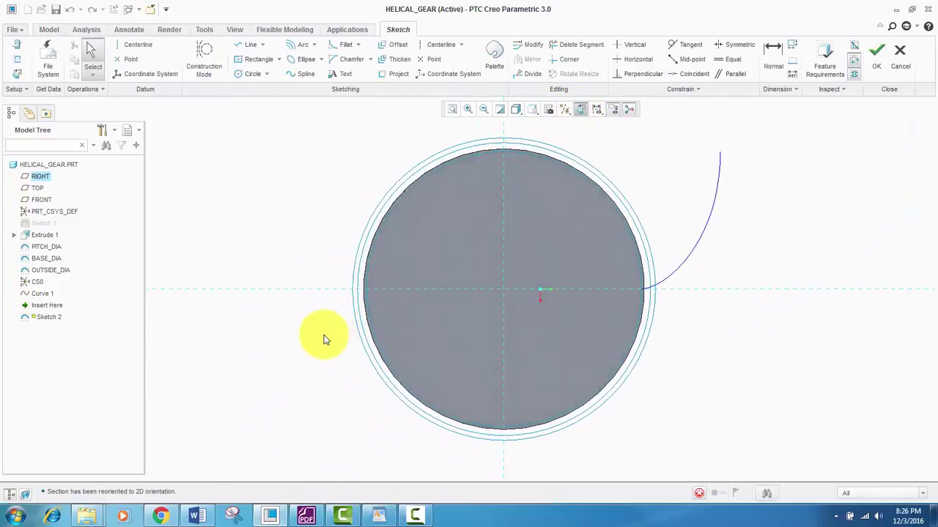
- Add the involute curve (Curve 1) and the pitch circle as sketch references
scroll(511, 286, up, 2)
scroll(484, 300, down, 5)
scroll(453, 313, down, 5)
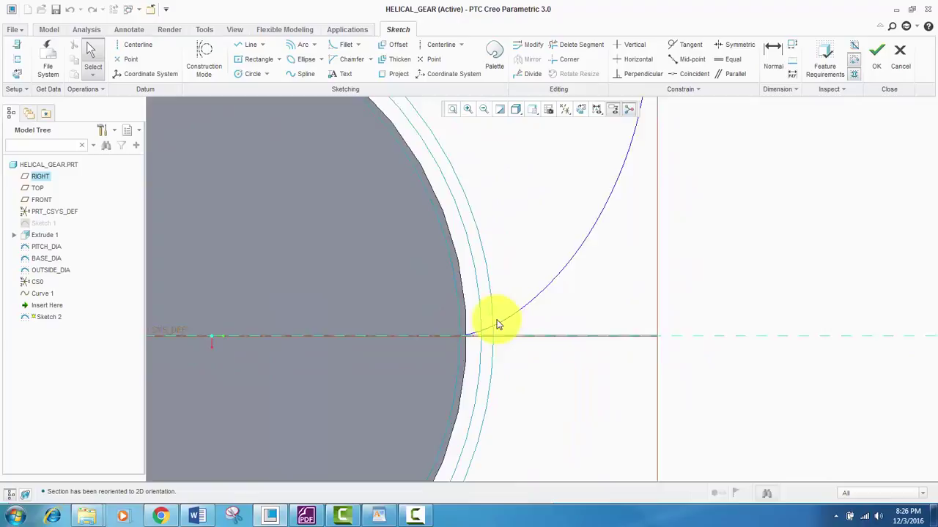
right_click(597, 206)
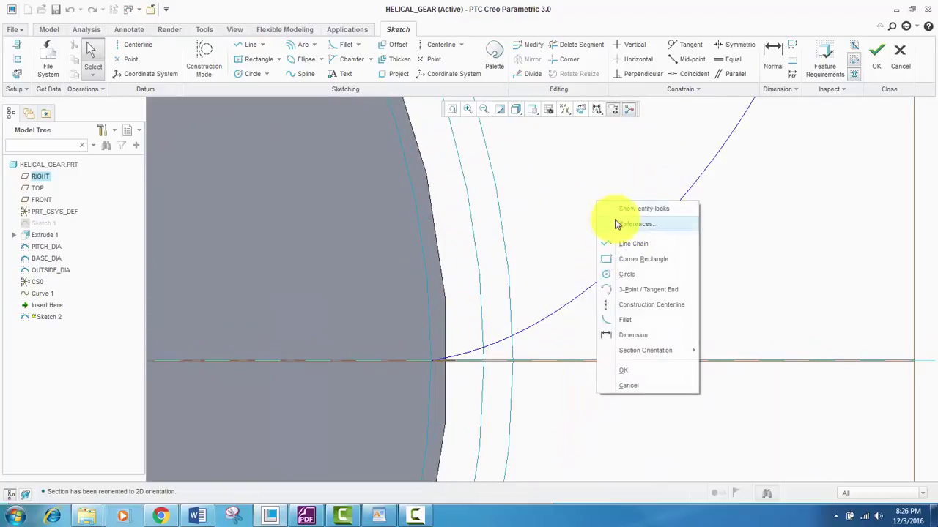
click(617, 221)
click(481, 366)
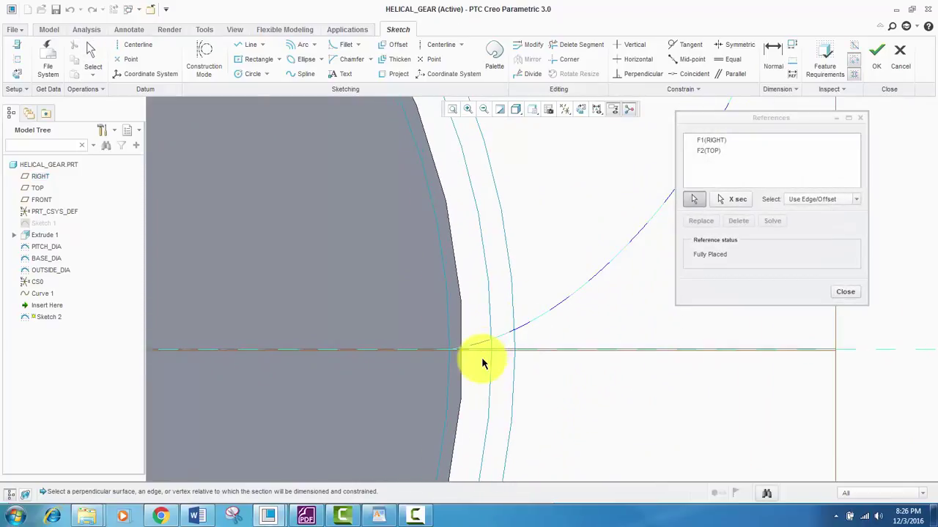
scroll(490, 341, down, 4)
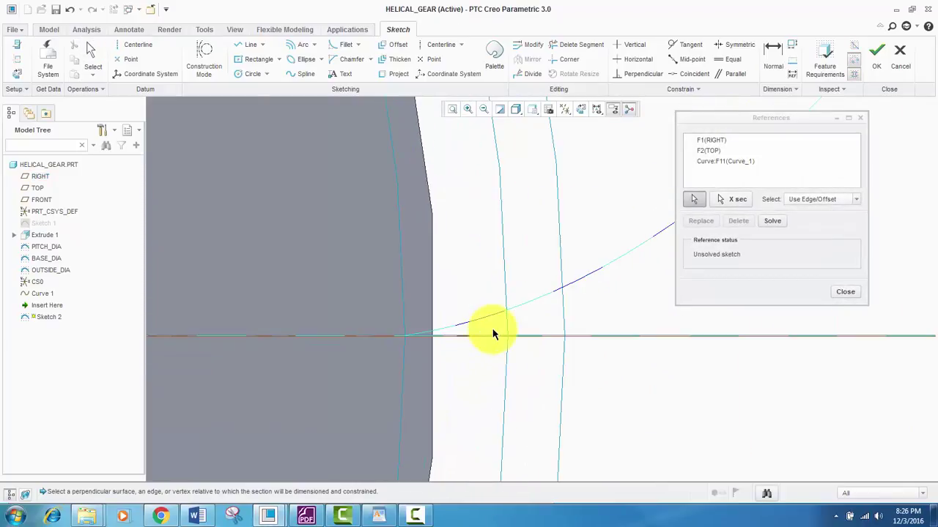
click(514, 259)
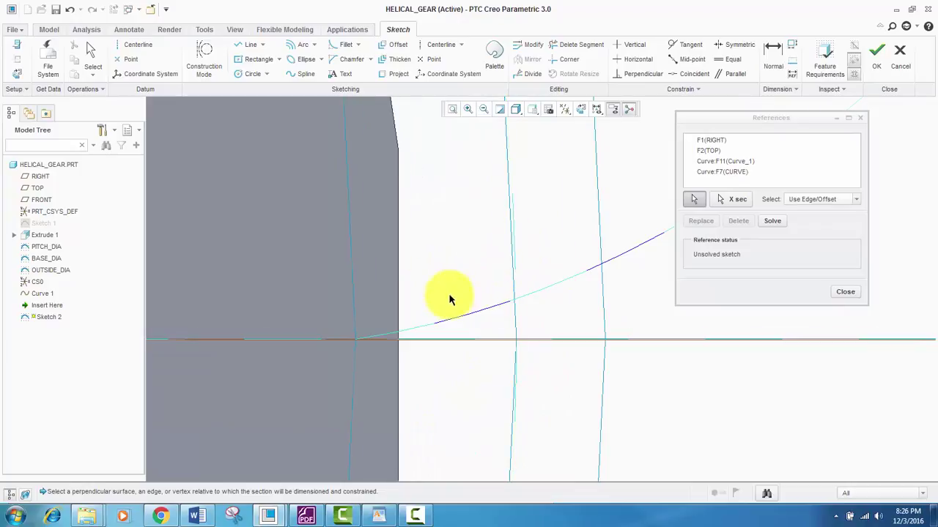
scroll(469, 286, up, 2)
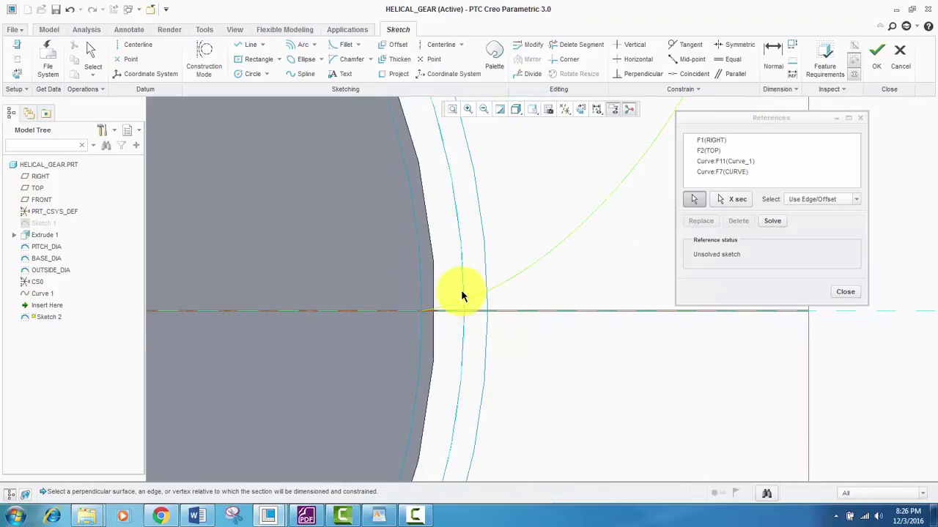
scroll(467, 283, down, 2)
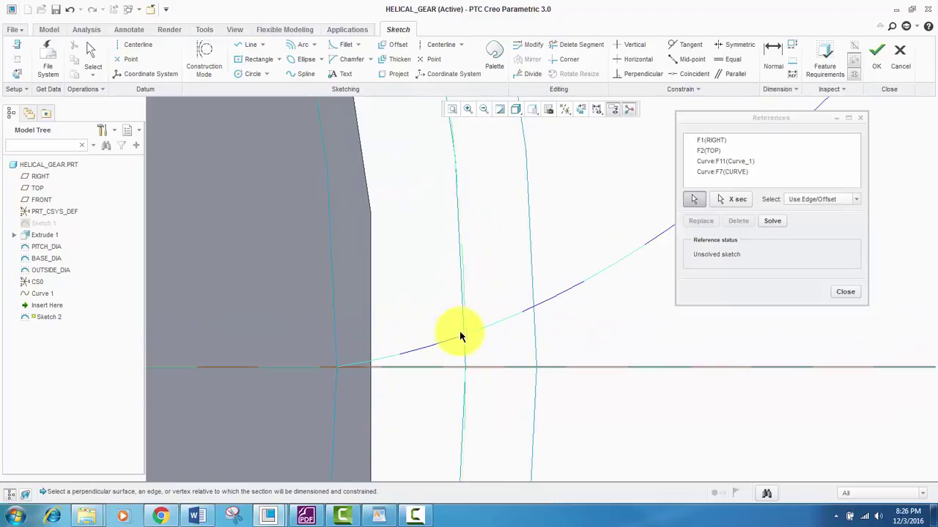
click(842, 292)
scroll(481, 308, up, 1)
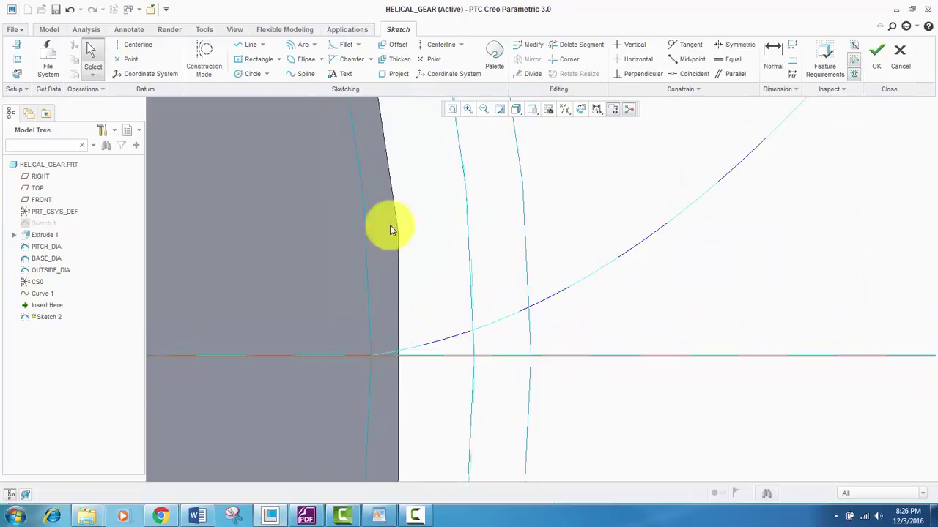
- Sketch a concentric arc about 5.19 high along the pitch circle, starting at its intersection with the involute curve
click(297, 44)
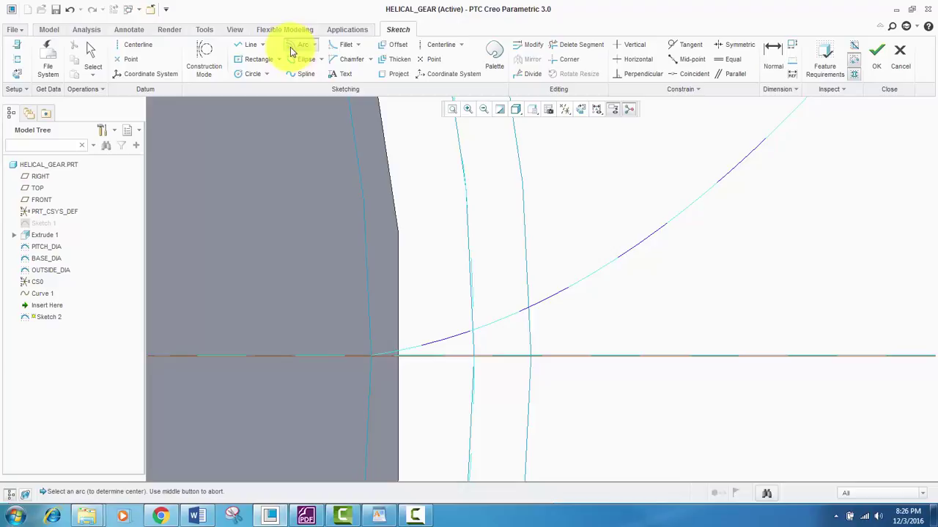
click(314, 45)
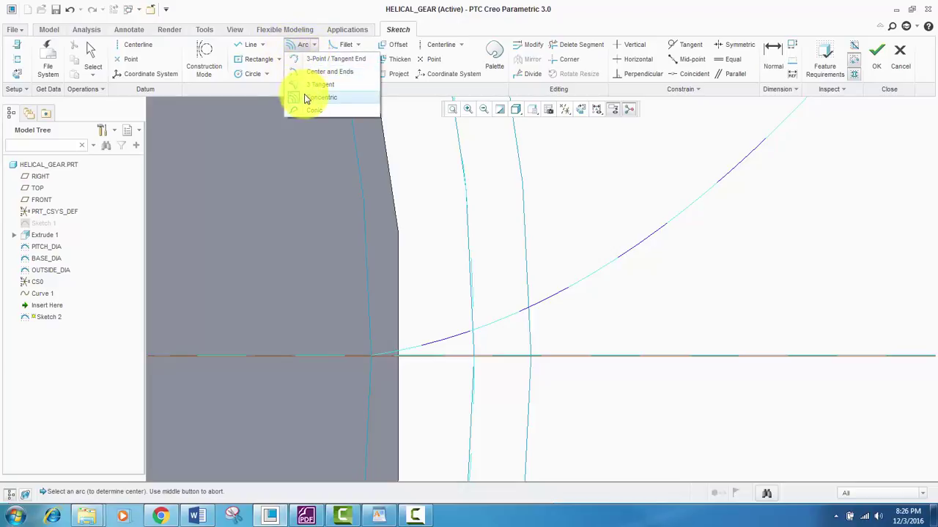
click(303, 98)
scroll(469, 317, down, 4)
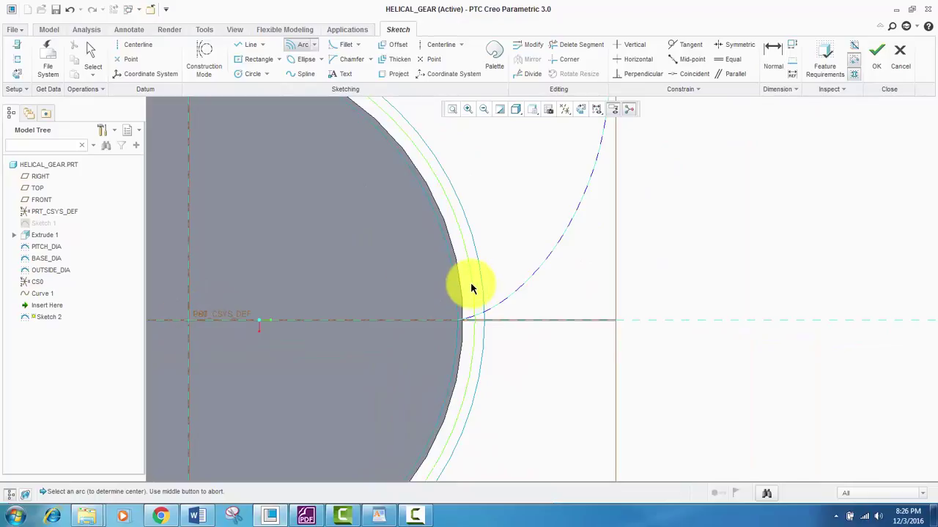
click(471, 287)
scroll(473, 326, up, 5)
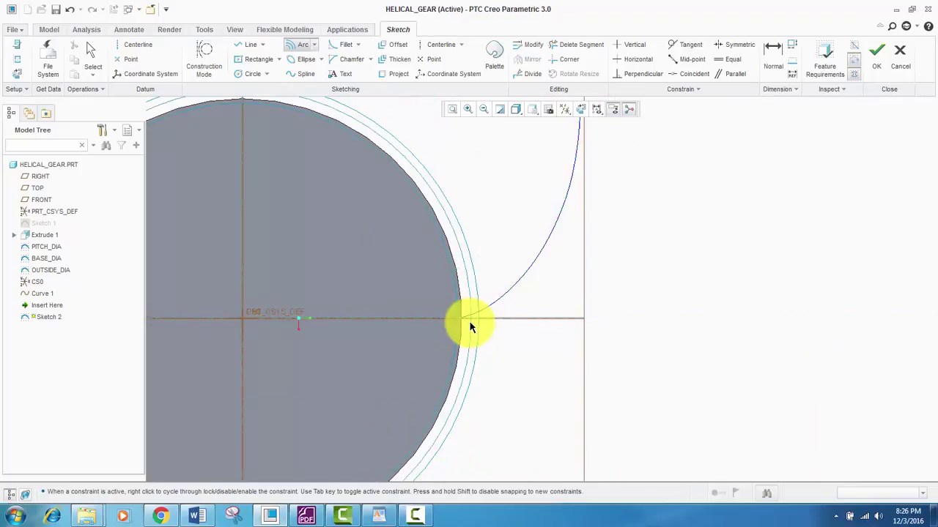
scroll(471, 322, down, 10)
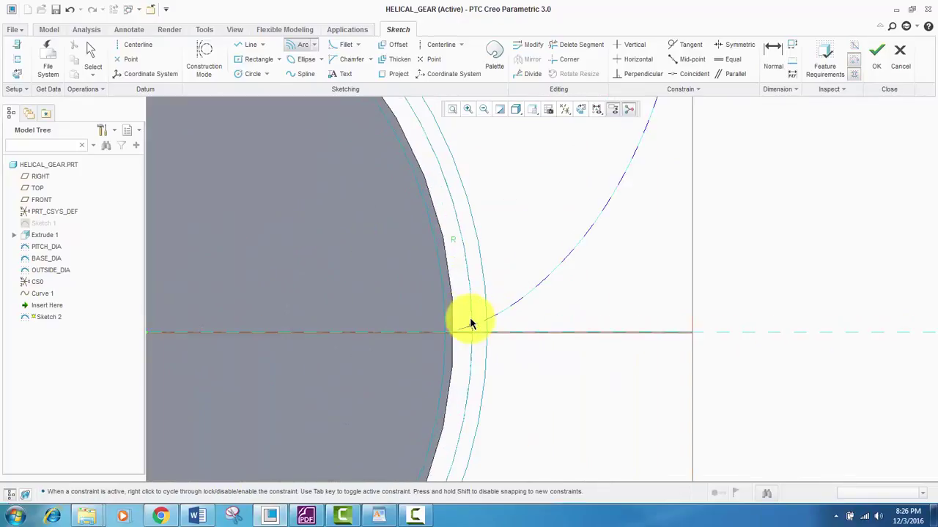
scroll(472, 326, down, 2)
click(476, 344)
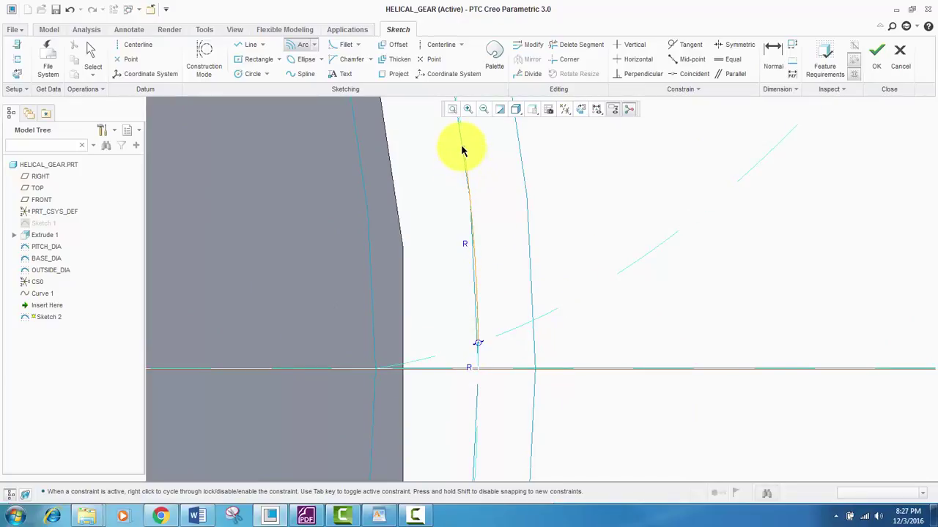
click(462, 150)
click(447, 304)
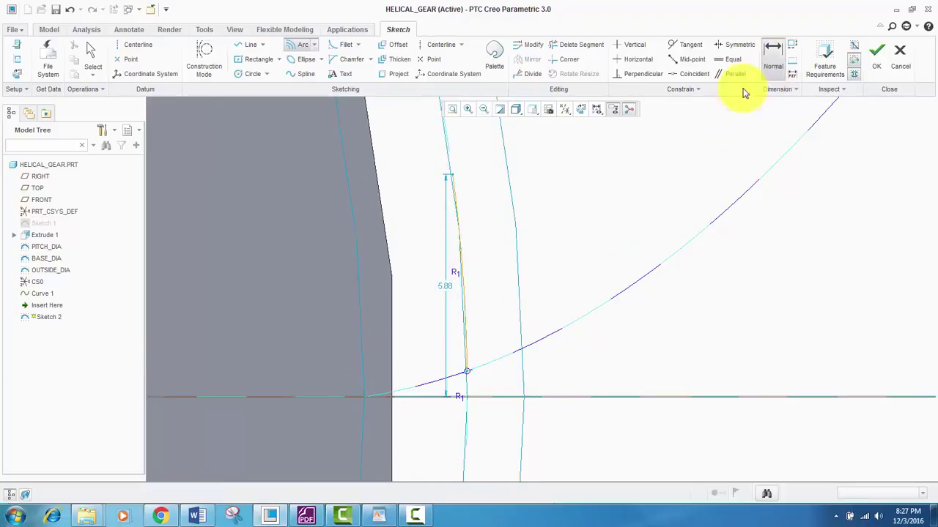
middle_click(410, 359)
- Dimension the vertical distance between the two endpoints of the pitch-circle arc
scroll(408, 360, up, 2)
scroll(416, 317, down, 2)
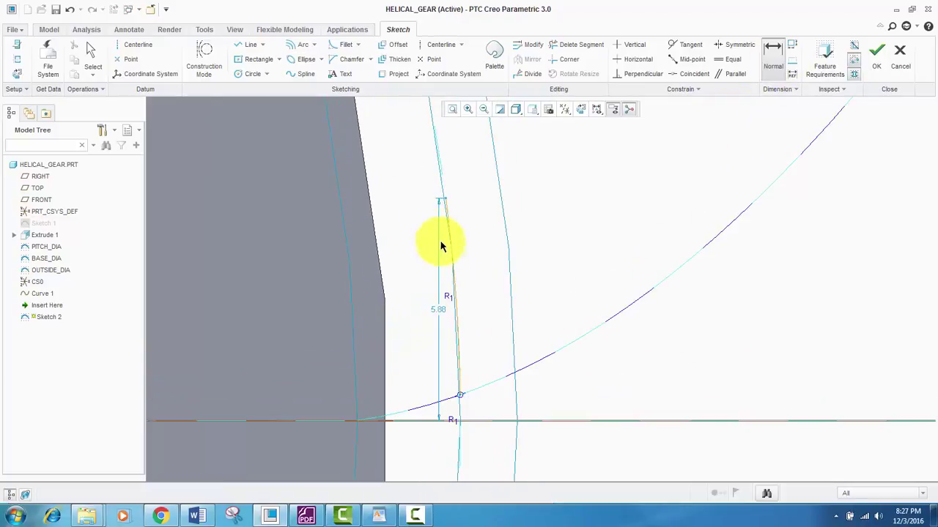
click(446, 198)
click(473, 383)
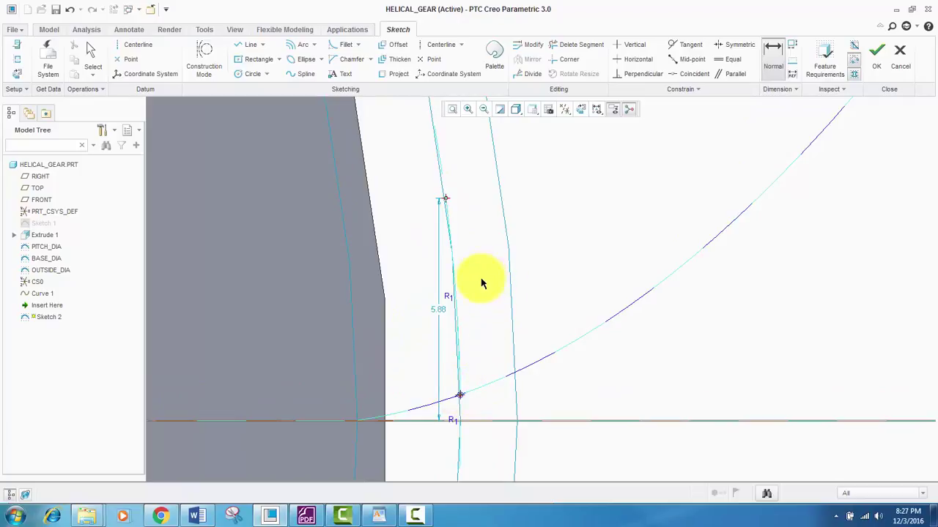
middle_click(476, 271)
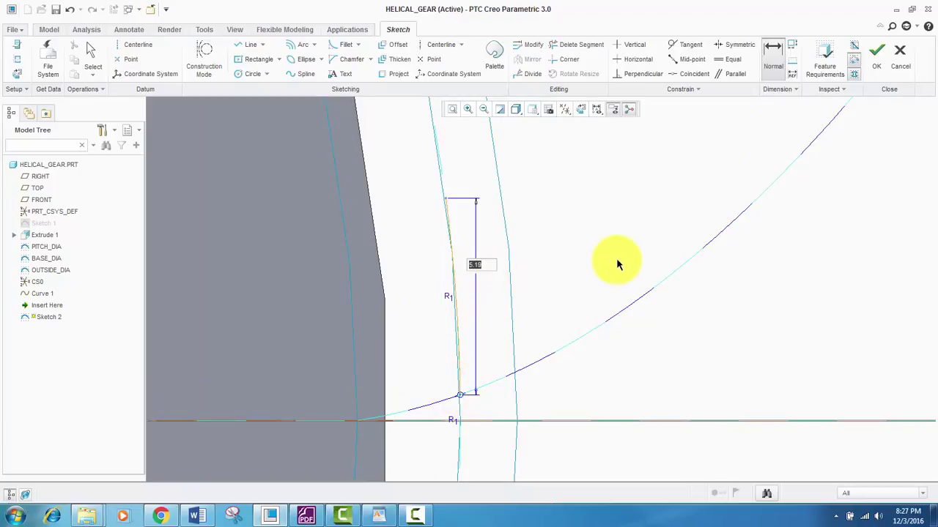
- Set the arc's vertical dimension to transverse_tooth_thickness, accept the added relation and finish the sketch
scroll(440, 328, down, 2)
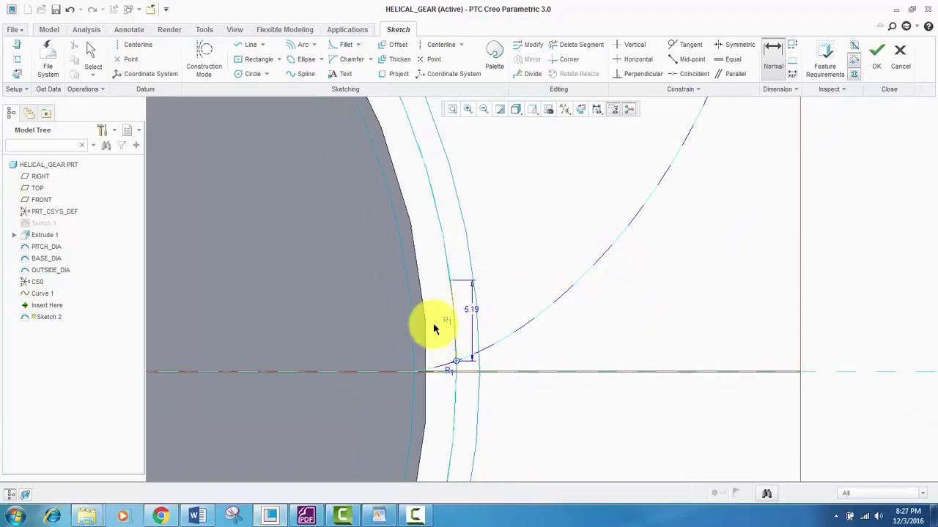
scroll(456, 304, up, 2)
scroll(454, 293, down, 2)
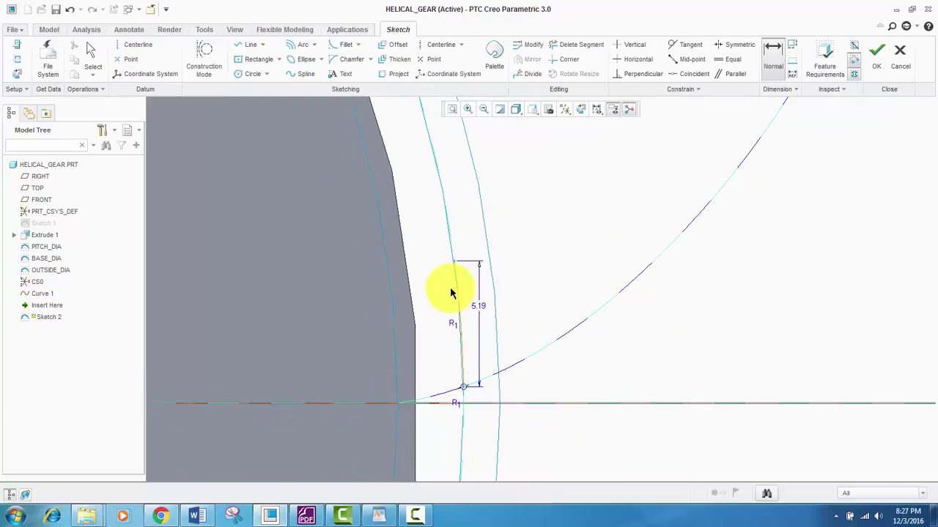
scroll(454, 290, up, 1)
scroll(451, 260, down, 2)
scroll(452, 263, up, 2)
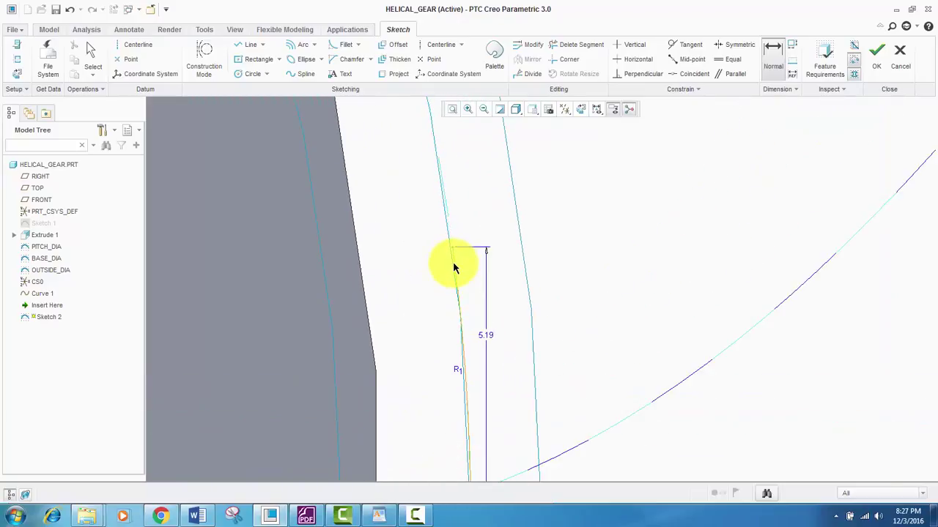
scroll(449, 258, down, 3)
scroll(451, 282, up, 3)
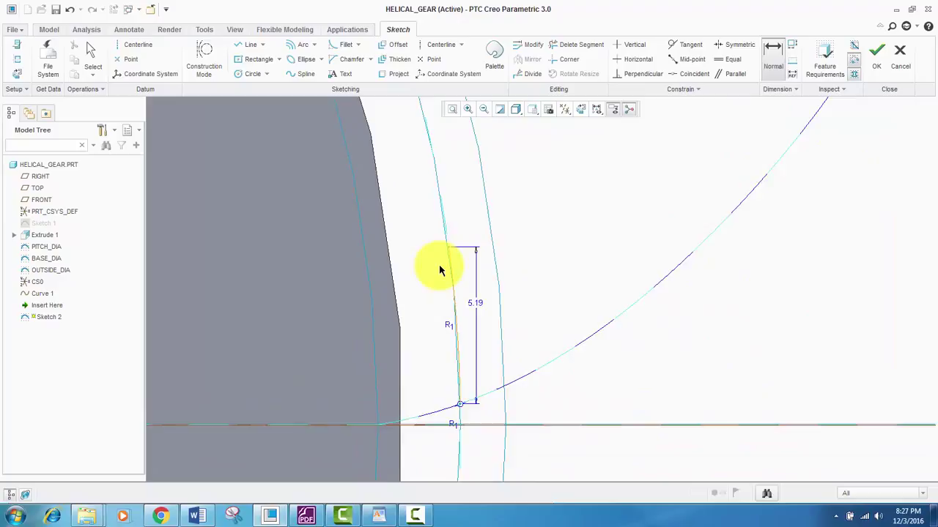
click(372, 315)
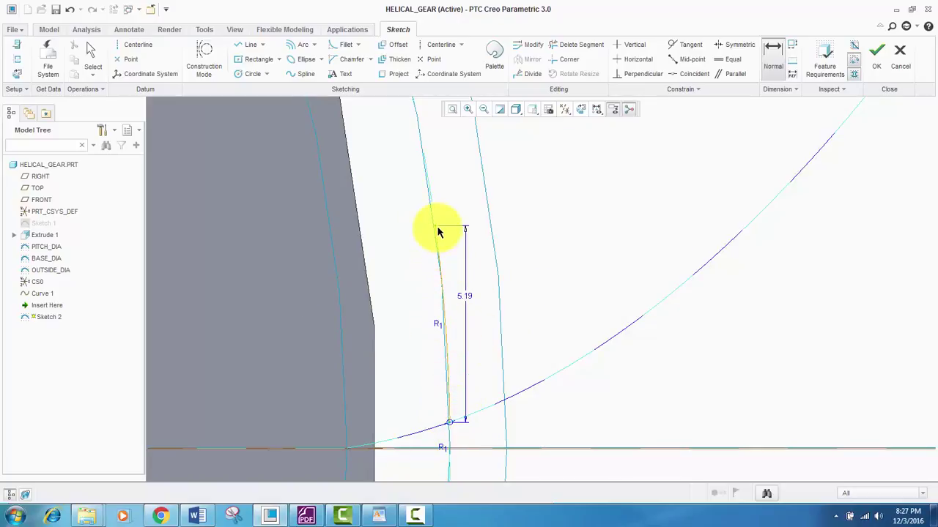
double_click(470, 301)
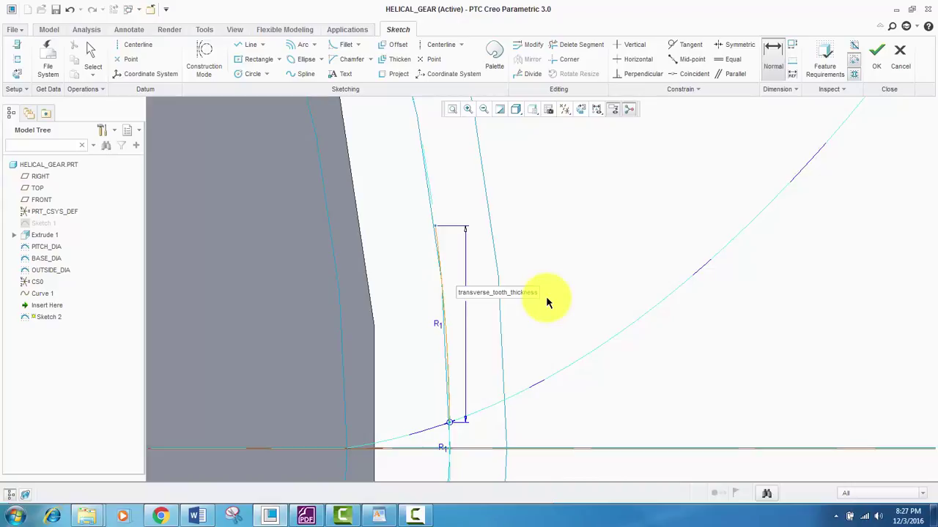
key(Return)
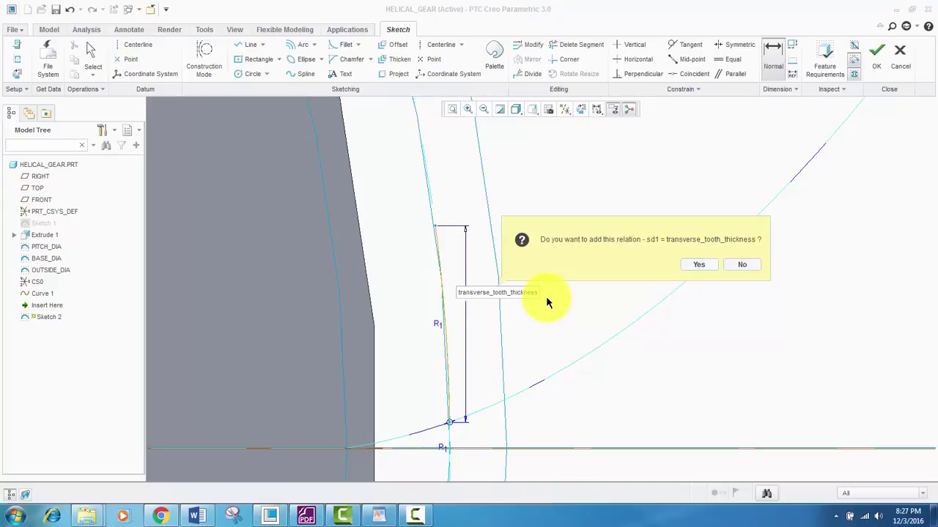
key(Return)
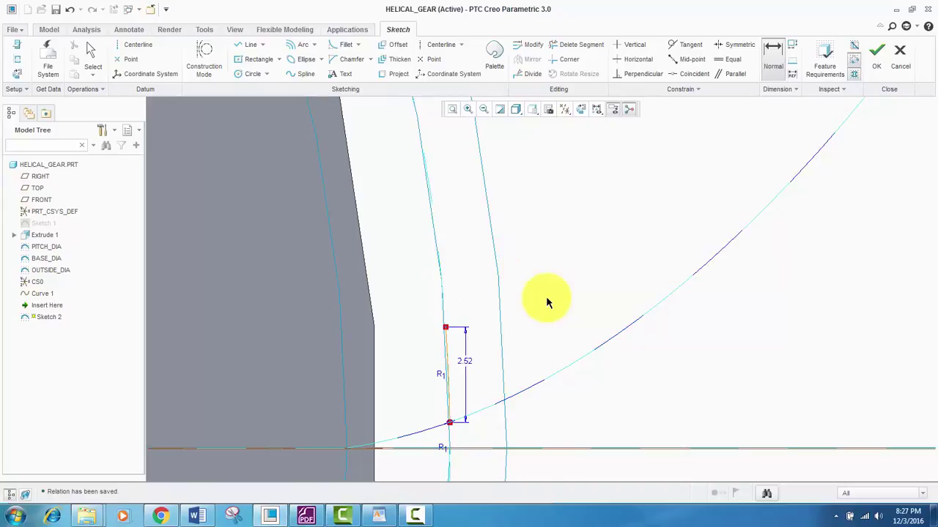
click(876, 53)
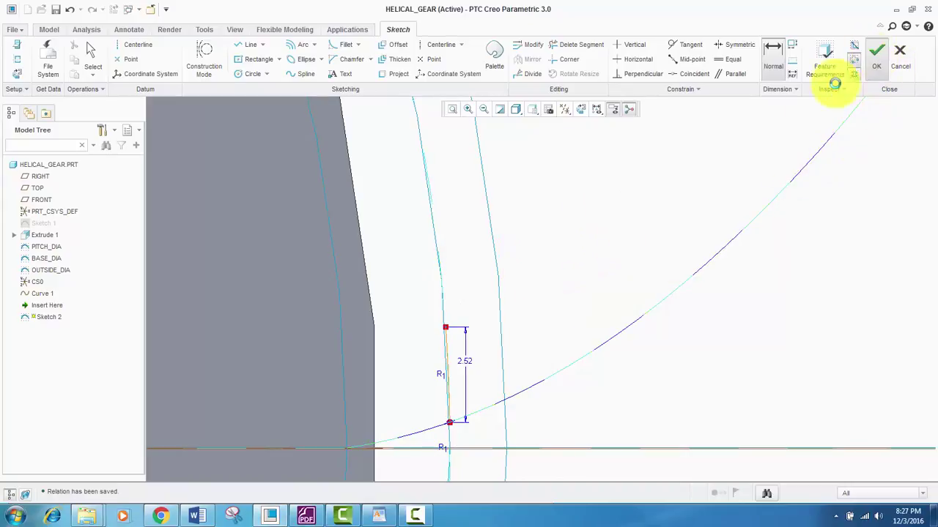
- Create a datum point on the Sketch 2 arc lying along the pitch circle
scroll(513, 303, down, 6)
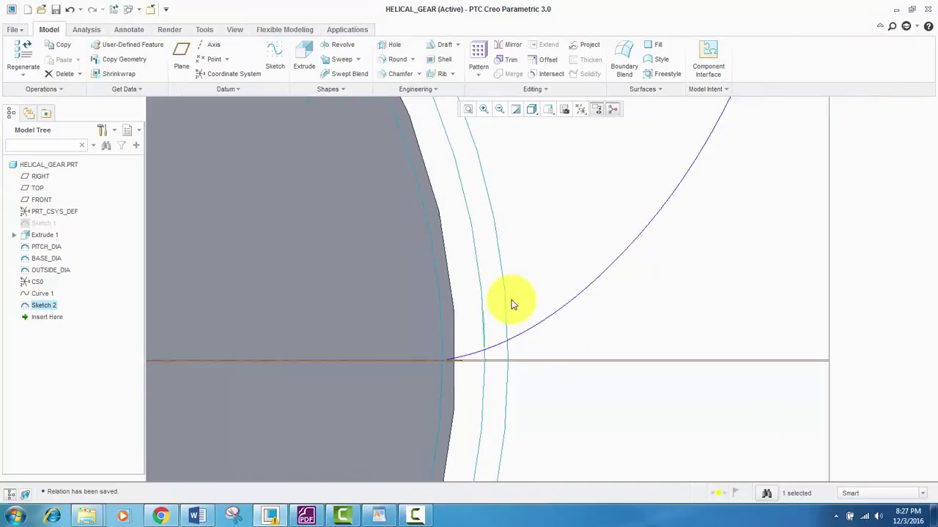
click(733, 302)
scroll(521, 320, up, 2)
scroll(479, 315, down, 2)
middle_drag(522, 281, 440, 318)
scroll(470, 327, down, 1)
scroll(470, 327, up, 1)
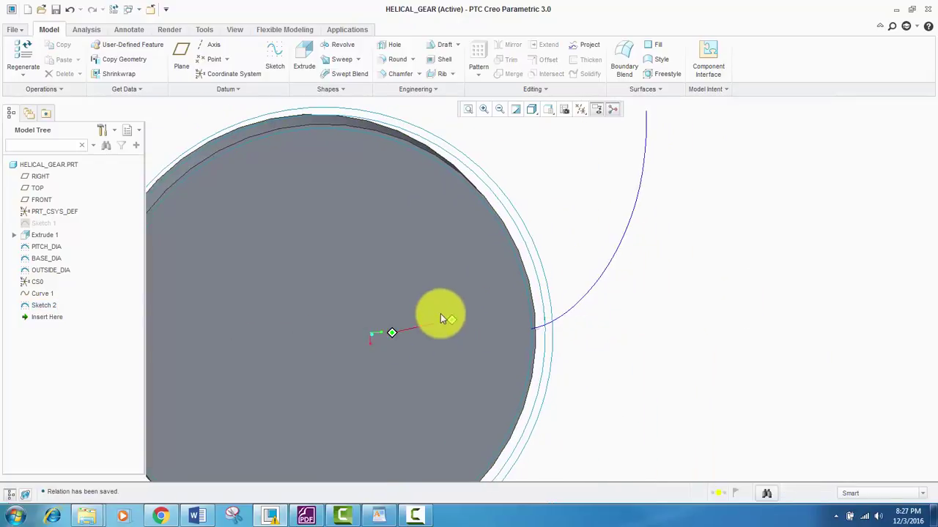
click(205, 59)
scroll(542, 323, up, 3)
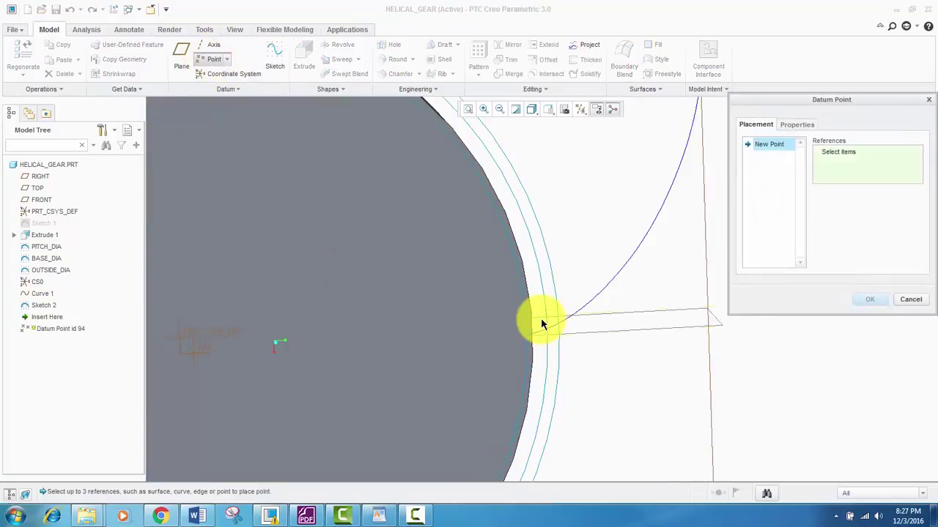
scroll(556, 323, up, 5)
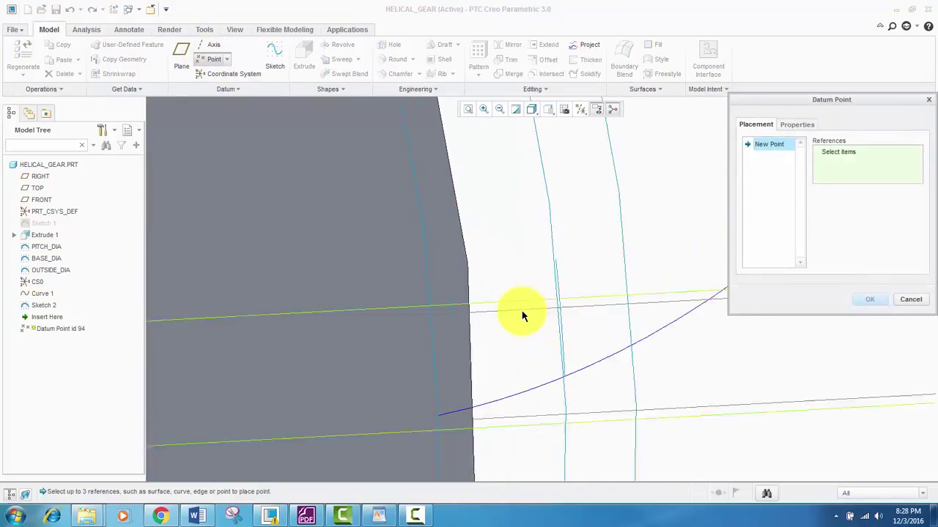
scroll(549, 286, down, 2)
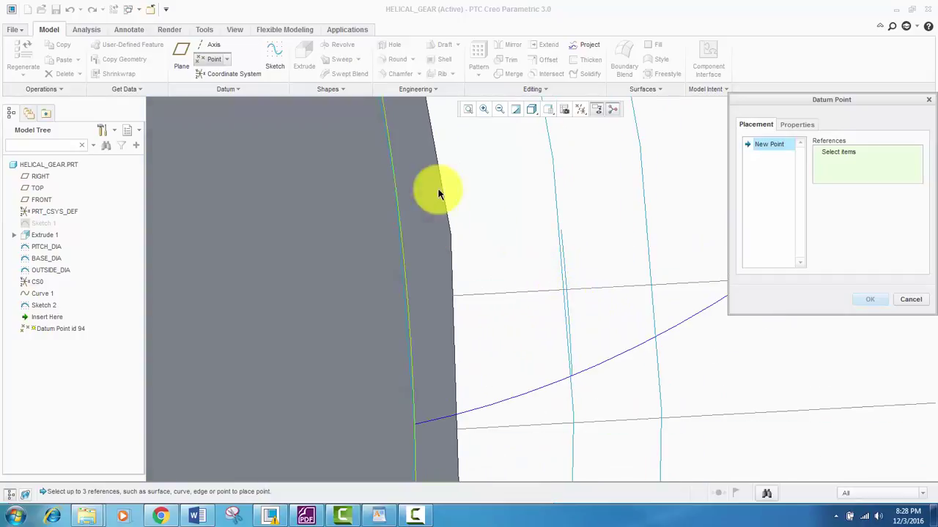
click(566, 297)
scroll(567, 300, down, 2)
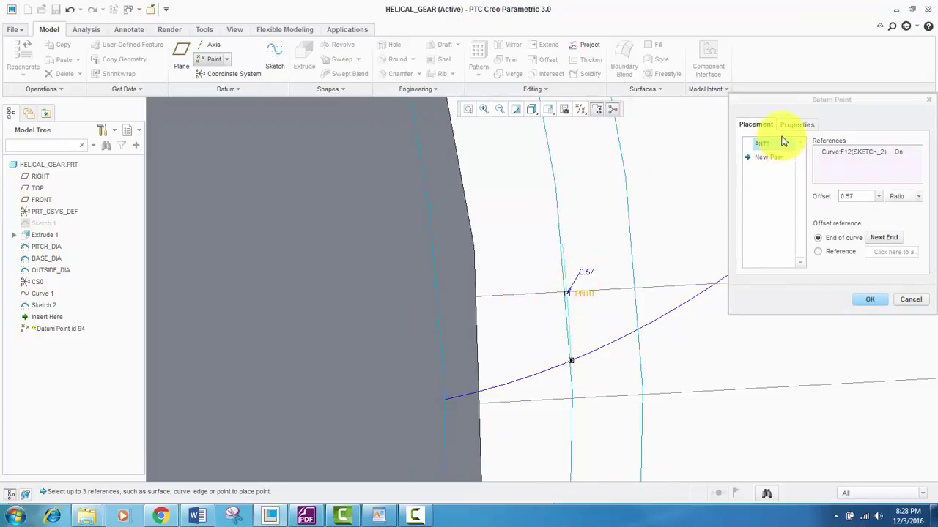
- Set the datum point's offset along the arc to a ratio of 0.50 and accept the point
drag(811, 106, 786, 105)
double_click(588, 271)
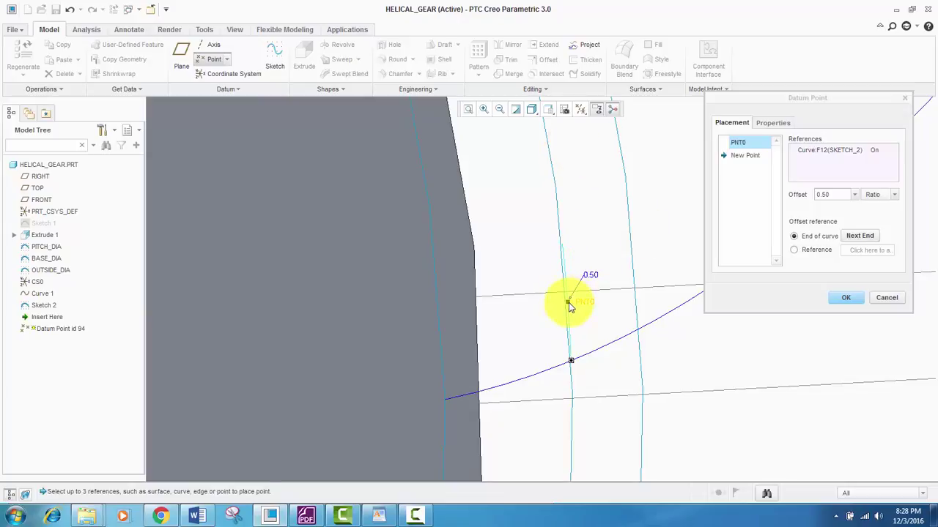
scroll(572, 294, up, 1)
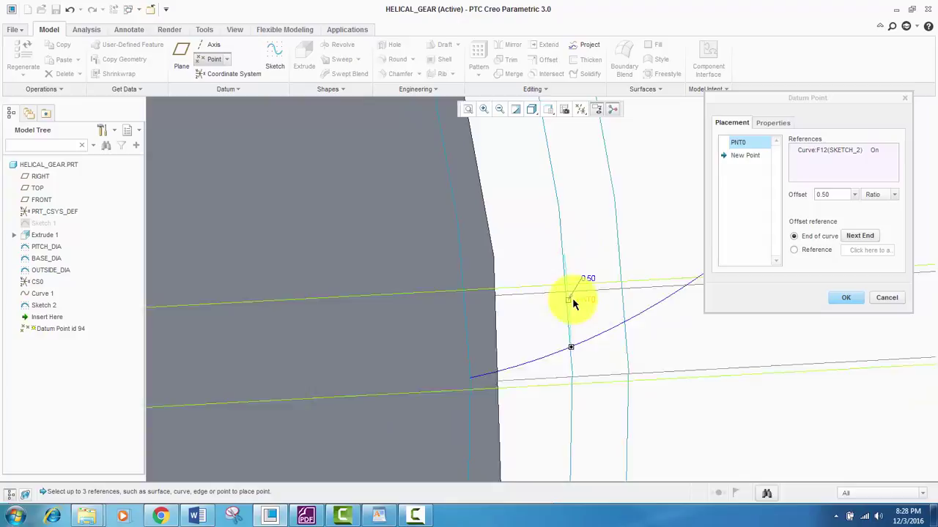
scroll(568, 308, up, 5)
click(846, 298)
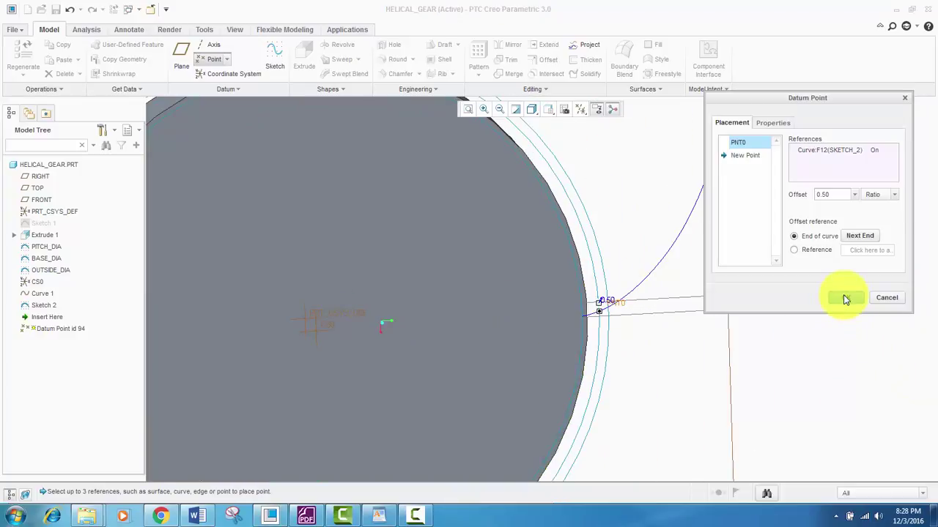
- Examine the datum point's position relative to the gear blank and the involute curve from several angles
scroll(609, 333, up, 3)
scroll(557, 337, down, 4)
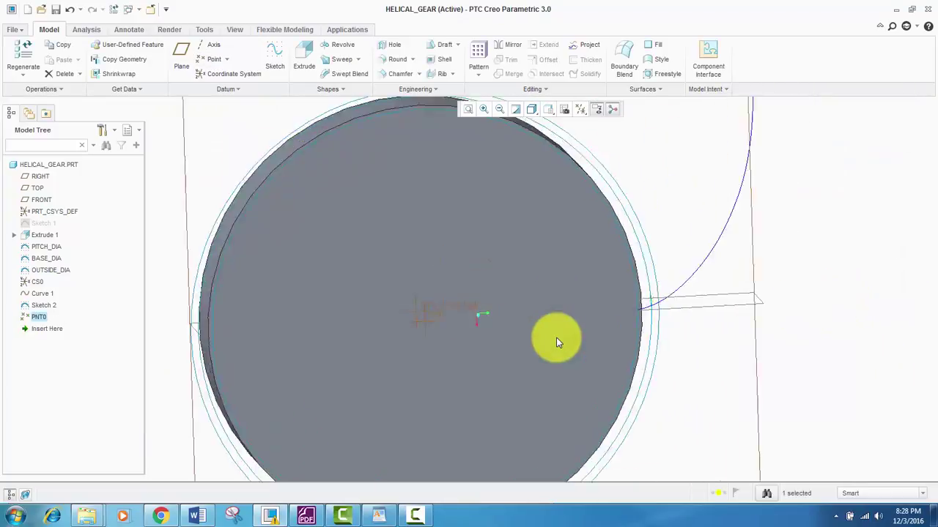
scroll(553, 337, up, 3)
click(793, 241)
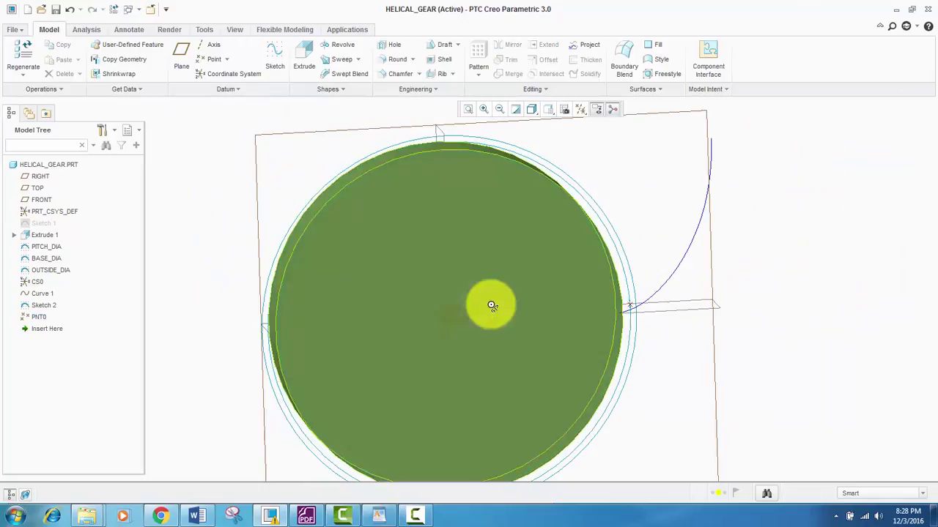
middle_drag(490, 305, 480, 313)
scroll(366, 364, up, 3)
scroll(403, 341, down, 3)
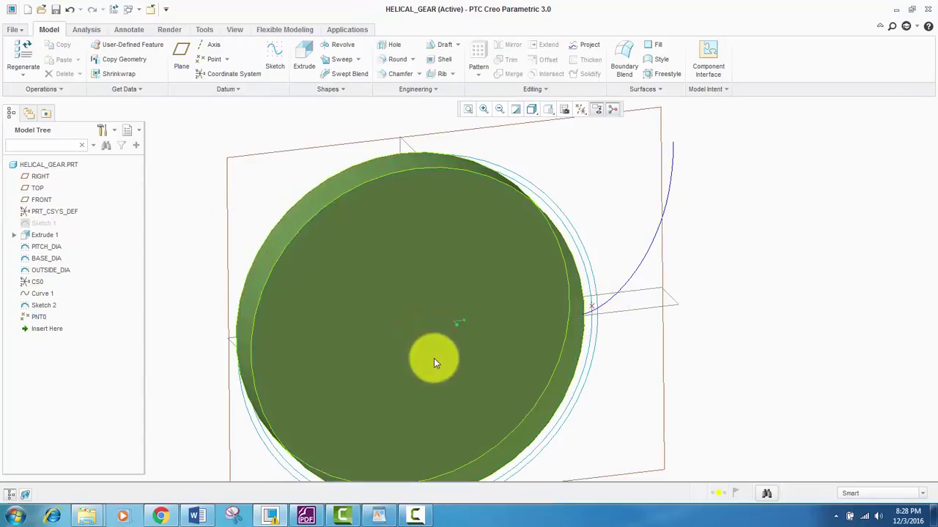
scroll(425, 341, down, 4)
scroll(359, 348, up, 4)
scroll(389, 338, down, 2)
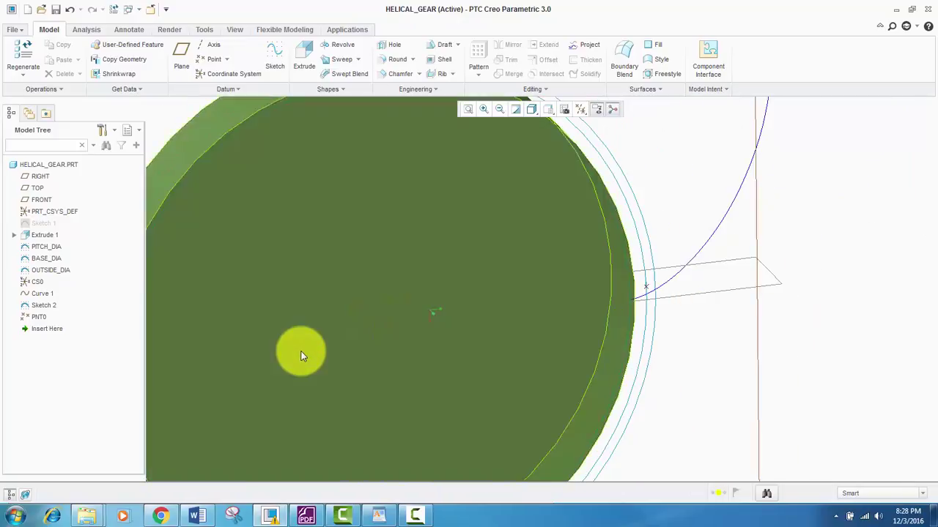
scroll(300, 354, up, 2)
scroll(345, 346, down, 1)
mouse_move(318, 349)
middle_down()
mouse_move(303, 354)
mouse_move(337, 328)
middle_up()
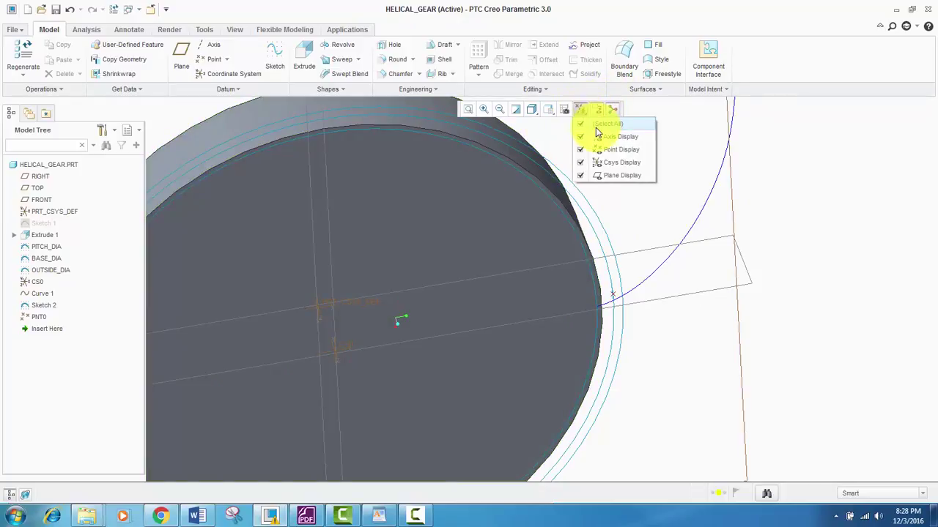
- Limit the datum display to axes and points, hiding planes and coordinate systems
click(593, 124)
click(586, 139)
click(791, 249)
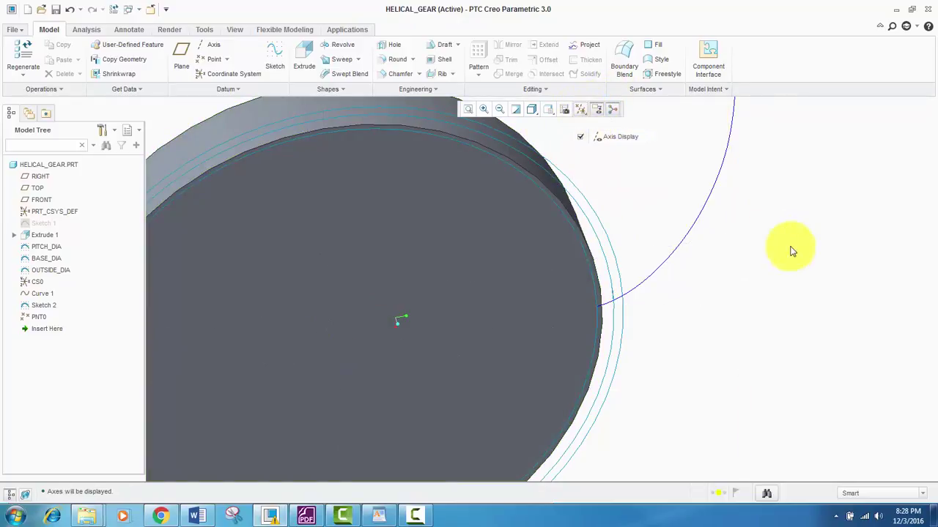
scroll(282, 369, up, 2)
scroll(307, 377, down, 3)
middle_drag(354, 339, 340, 334)
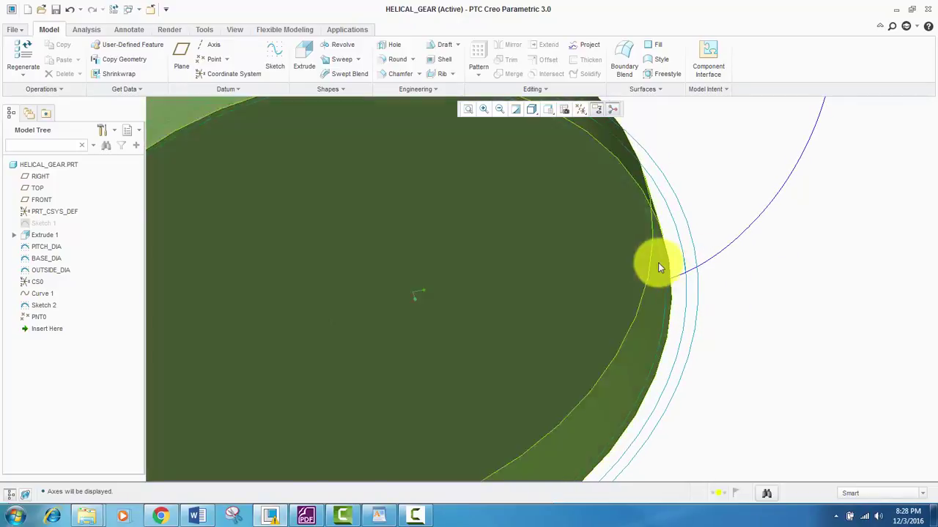
scroll(659, 266, down, 3)
middle_drag(477, 308, 501, 261)
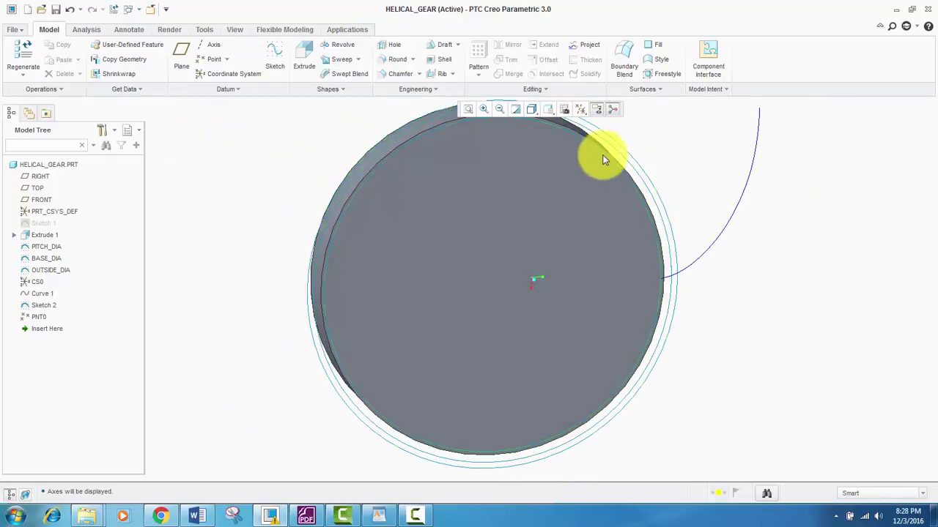
click(580, 110)
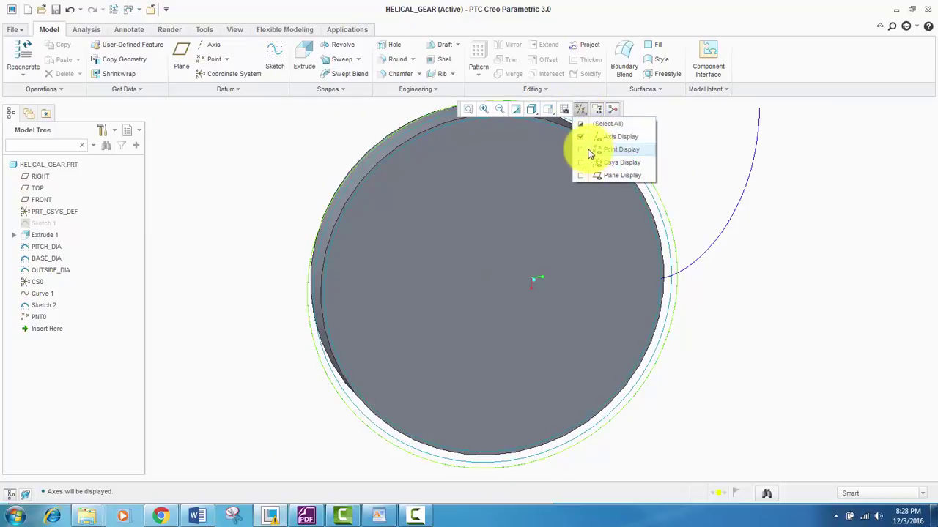
click(583, 150)
click(496, 337)
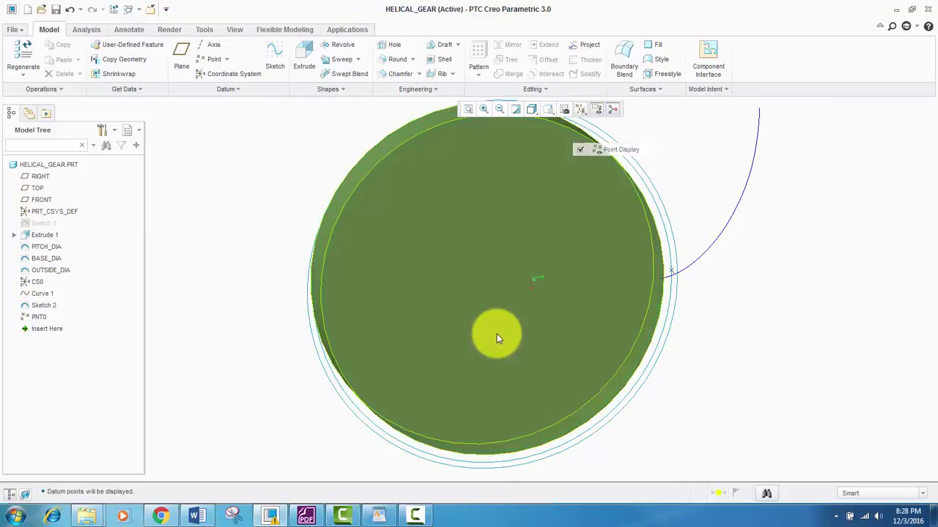
- Create a datum plane through the Extrude 1 axis A_1 and datum point PNT0
scroll(397, 410, up, 4)
scroll(447, 371, down, 3)
middle_drag(506, 319, 500, 342)
scroll(491, 346, down, 3)
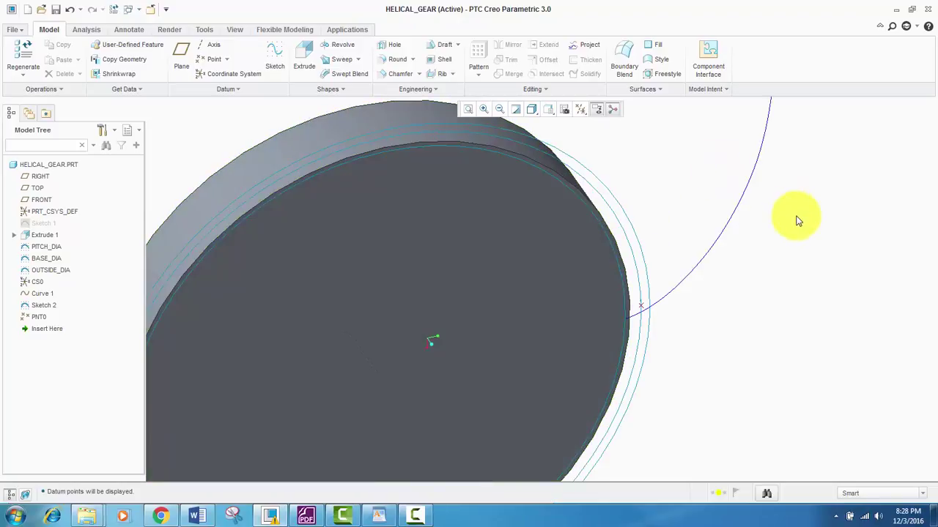
scroll(471, 329, down, 4)
scroll(460, 335, up, 1)
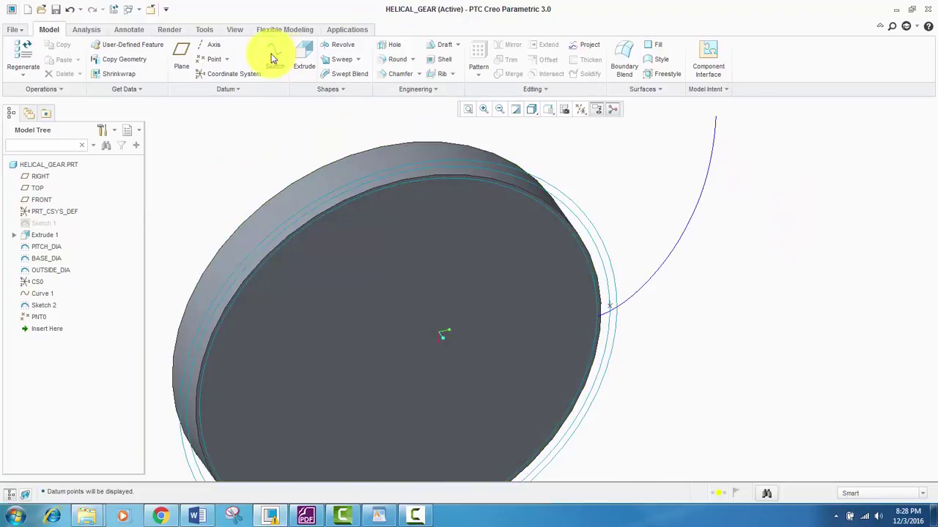
click(180, 53)
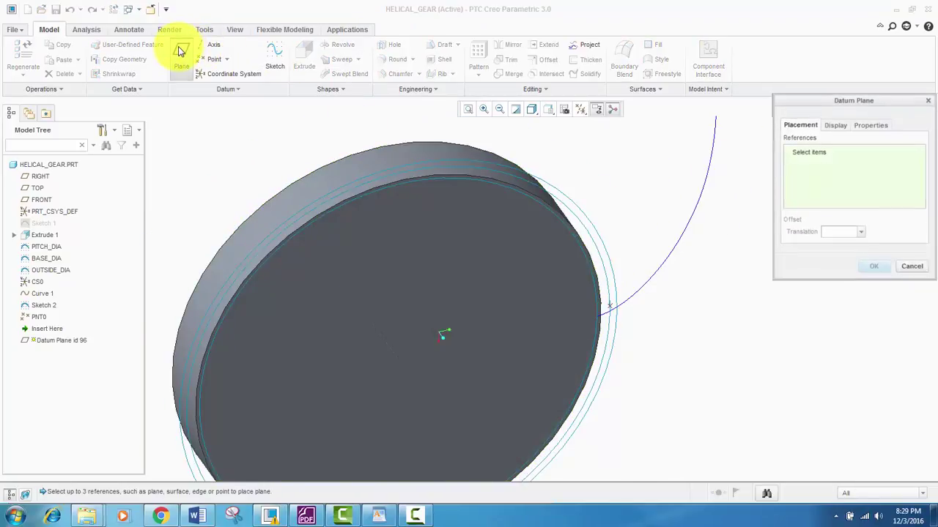
click(391, 352)
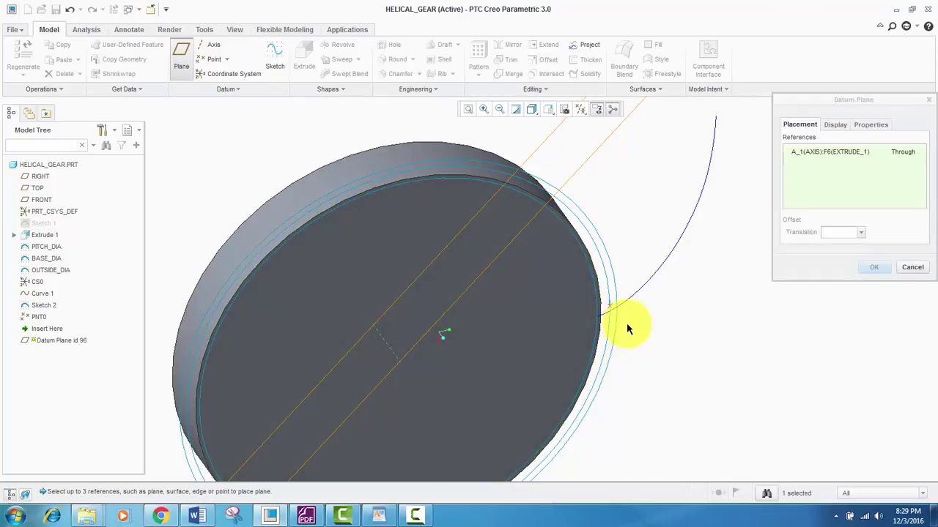
click(610, 309)
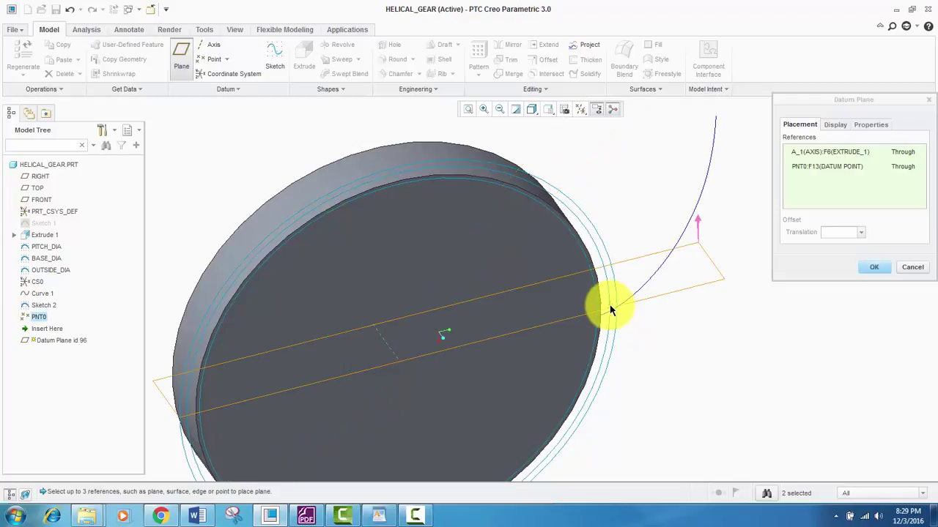
mouse_move(441, 359)
middle_down()
mouse_move(433, 335)
mouse_move(438, 349)
middle_up()
click(872, 269)
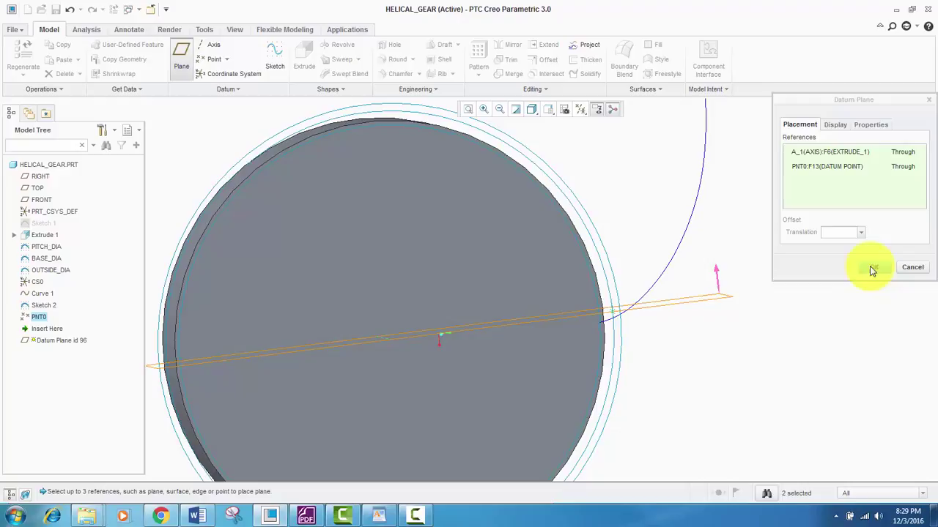
drag(821, 99, 817, 106)
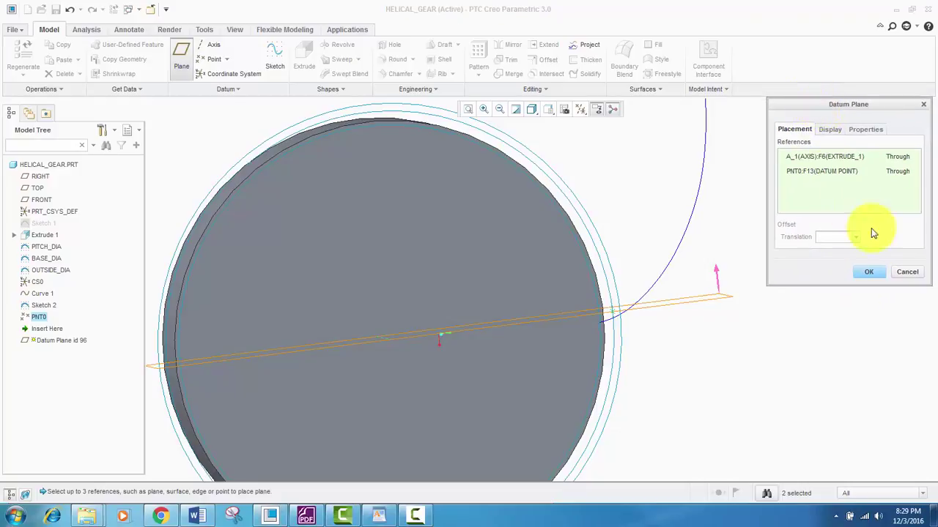
click(871, 273)
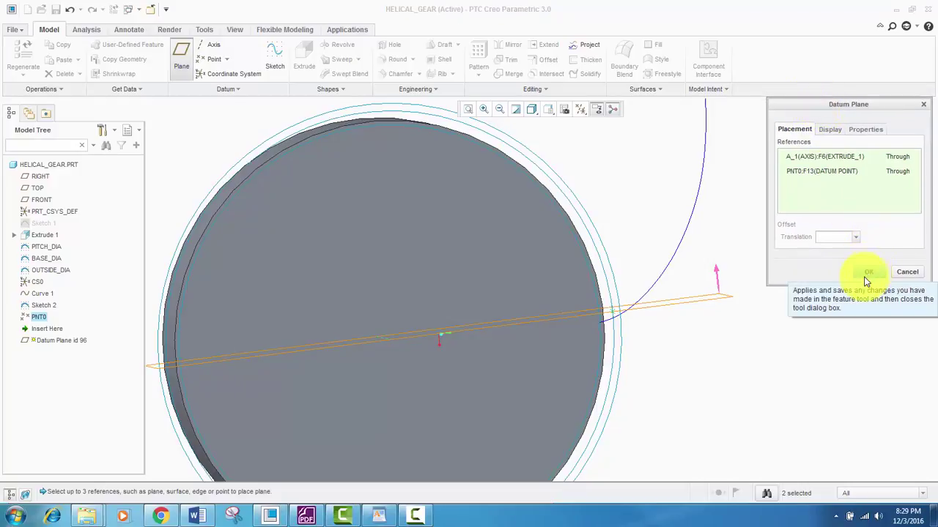
click(869, 273)
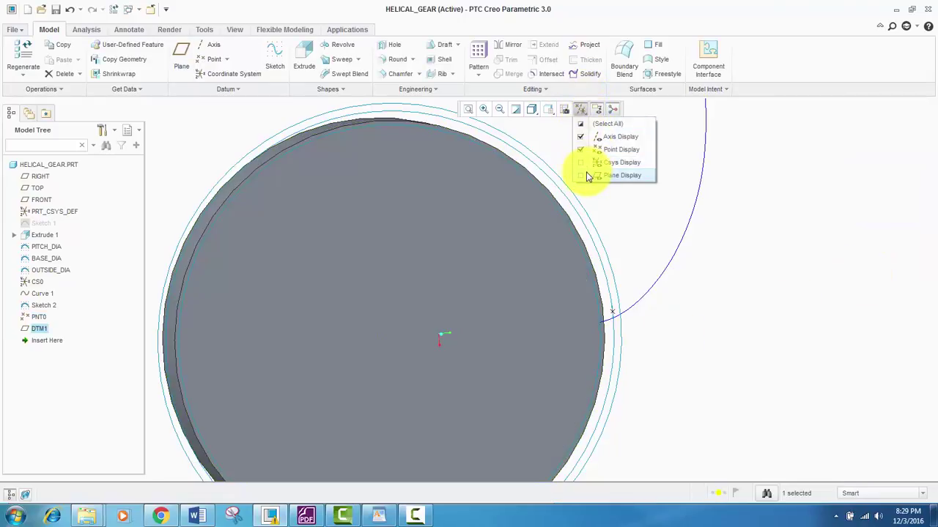
- Turn the datum plane display back on and inspect the new plane against the involute curve
click(588, 177)
scroll(586, 315, down, 4)
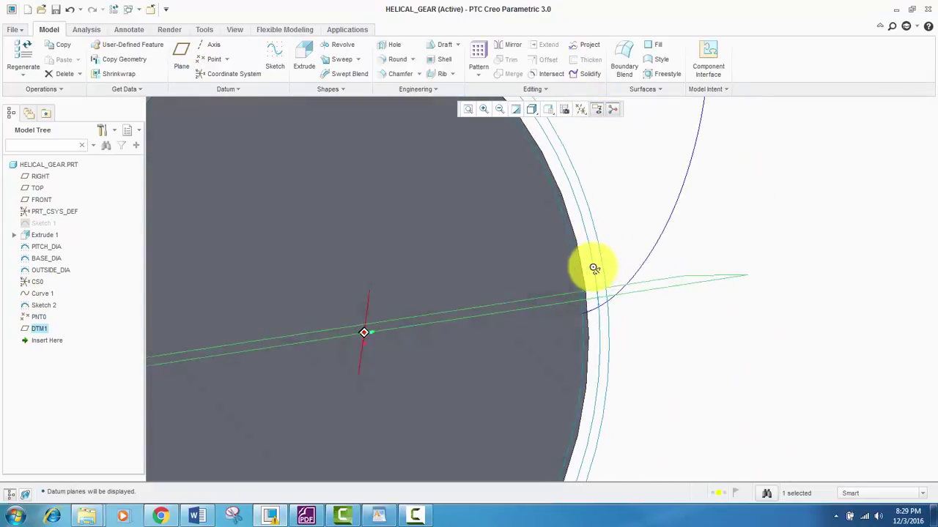
scroll(529, 330, up, 5)
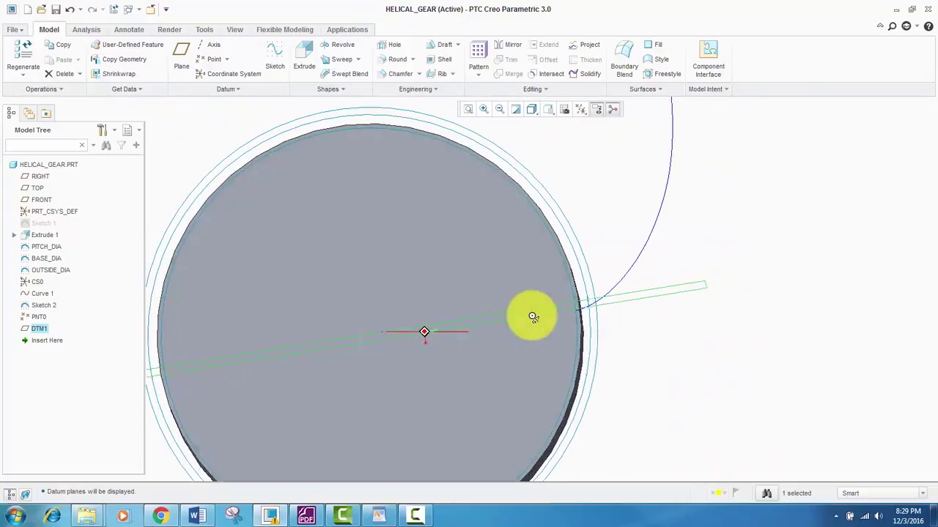
mouse_move(532, 315)
middle_down()
mouse_move(546, 323)
mouse_move(580, 266)
mouse_move(541, 320)
middle_up()
scroll(546, 323, up, 3)
scroll(559, 320, down, 3)
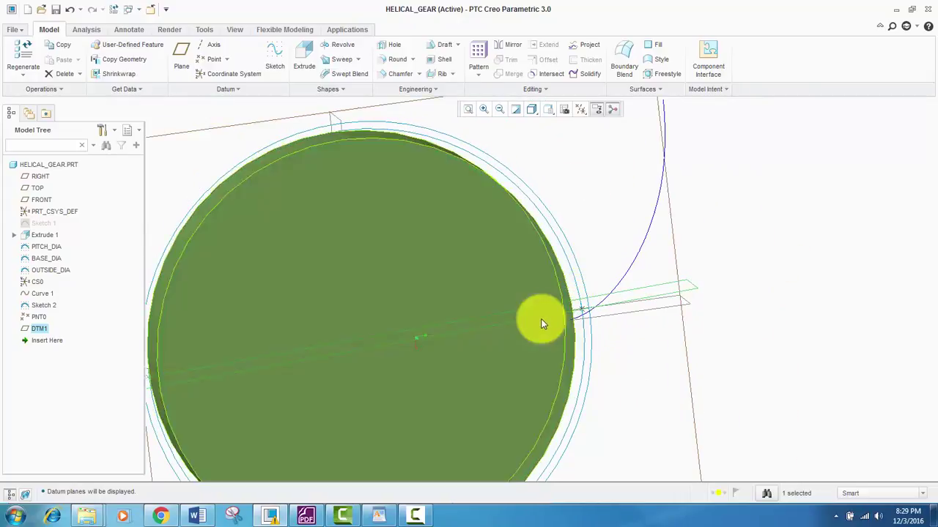
scroll(542, 314, down, 1)
- Mirror the involute curve (Curve 1) about datum plane DTM1 to form the opposite flank of the tooth
click(659, 257)
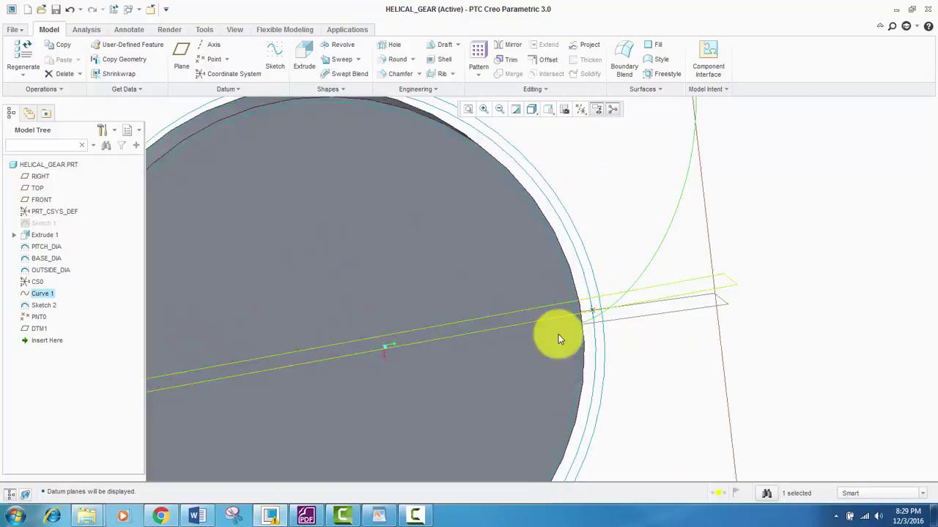
scroll(555, 335, up, 3)
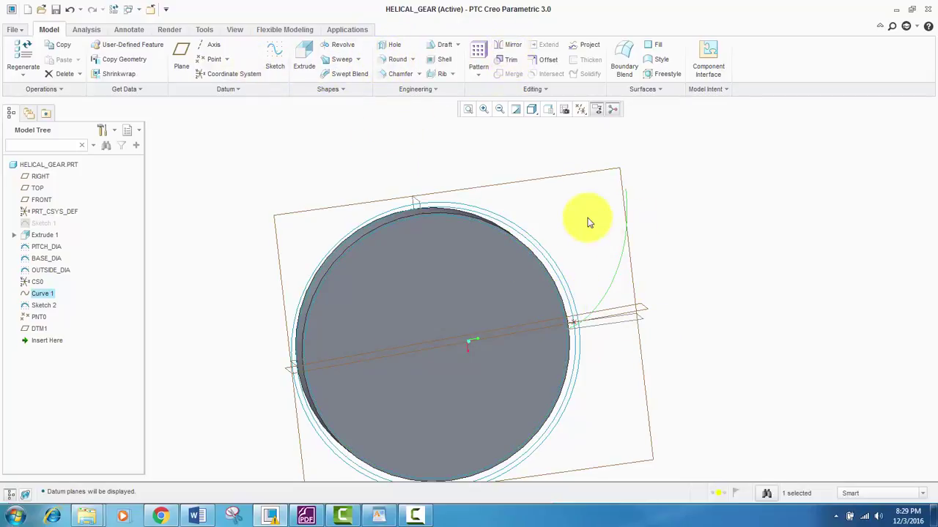
click(618, 270)
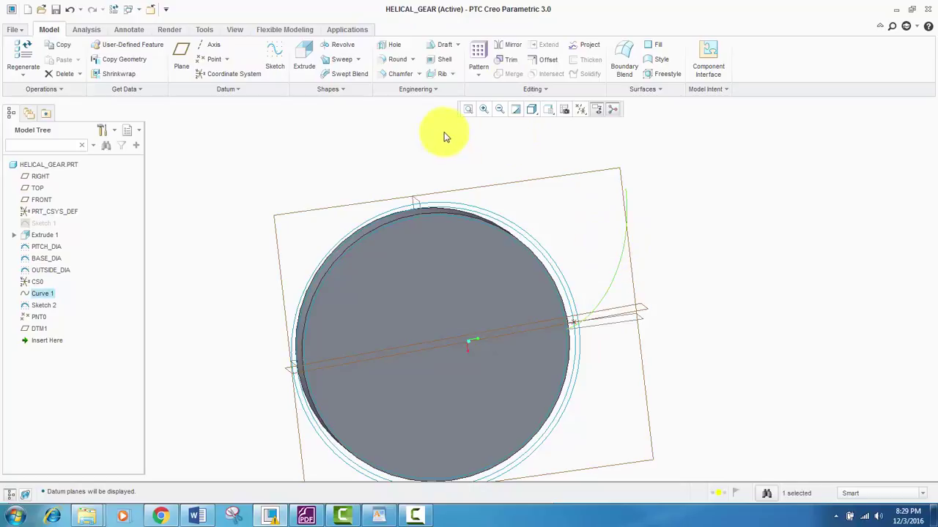
click(511, 49)
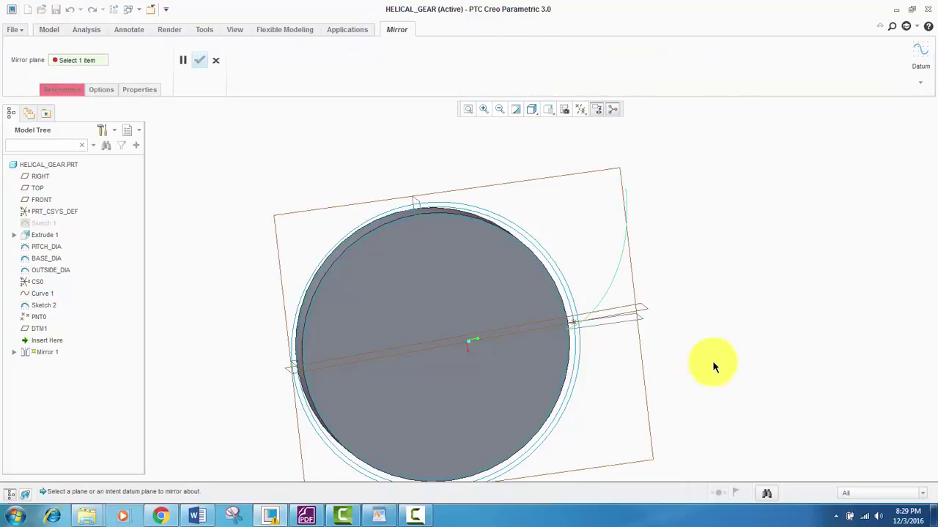
scroll(655, 307, up, 5)
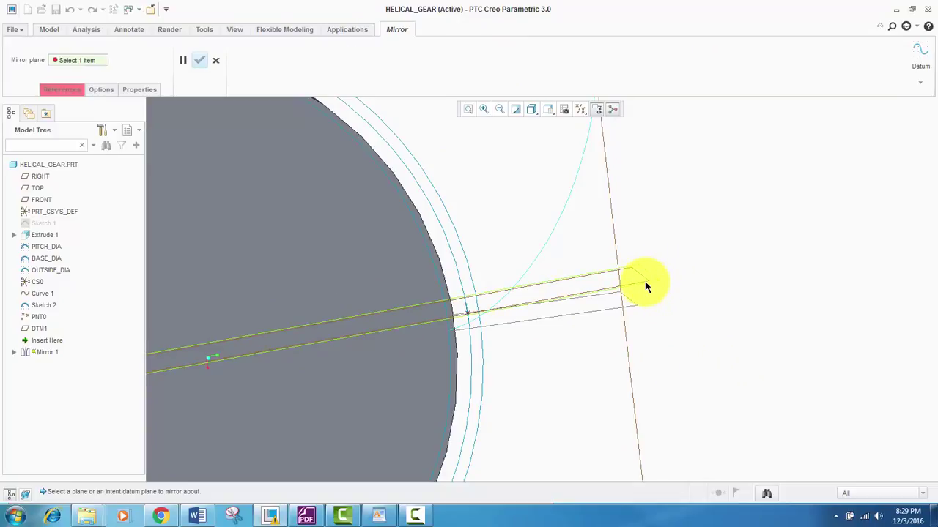
scroll(582, 323, up, 4)
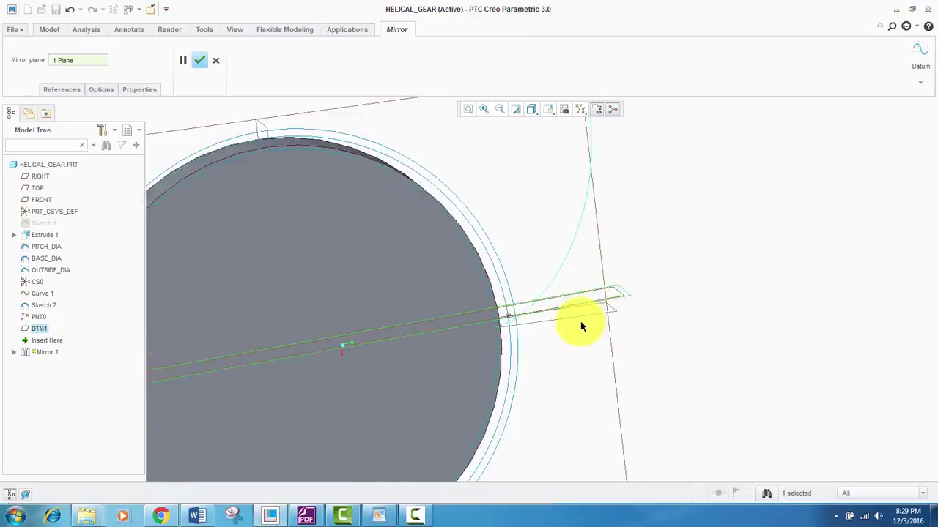
scroll(486, 327, down, 2)
middle_drag(518, 284, 518, 290)
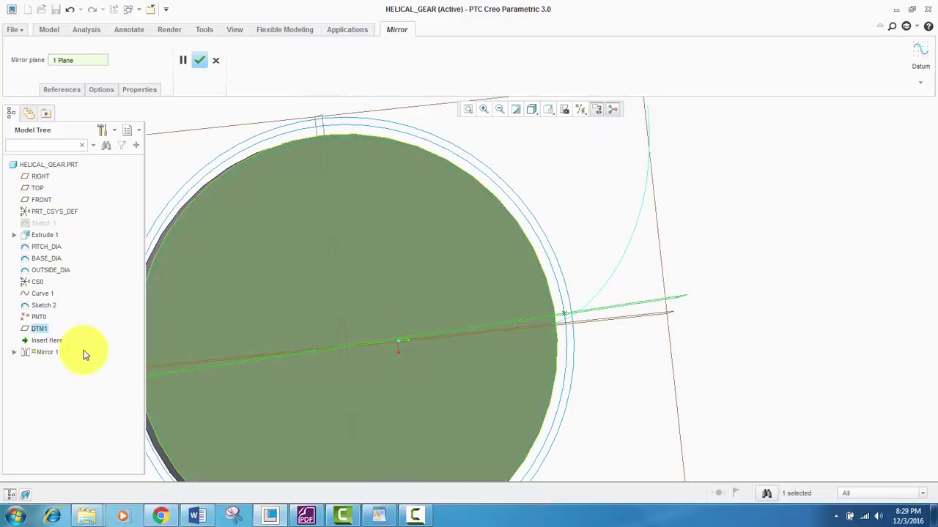
click(200, 61)
- Examine where the involute curve and its mirrored copy cross near the pitch and outside diameter circles
scroll(502, 272, down, 4)
mouse_move(518, 289)
middle_down()
mouse_move(564, 251)
mouse_move(477, 272)
mouse_move(496, 198)
mouse_move(494, 226)
mouse_move(496, 215)
mouse_move(409, 318)
mouse_move(442, 256)
mouse_move(464, 261)
mouse_move(450, 270)
mouse_move(461, 286)
mouse_move(476, 262)
mouse_move(460, 251)
mouse_move(525, 239)
mouse_move(486, 276)
mouse_move(515, 268)
mouse_move(505, 266)
mouse_move(526, 245)
mouse_move(517, 243)
mouse_move(517, 275)
mouse_move(533, 237)
mouse_move(488, 274)
mouse_move(509, 244)
mouse_move(523, 254)
mouse_move(512, 258)
middle_up()
scroll(457, 213, up, 6)
scroll(521, 241, up, 4)
scroll(519, 268, down, 3)
scroll(485, 280, up, 3)
scroll(486, 284, down, 3)
scroll(517, 274, up, 3)
scroll(518, 275, down, 3)
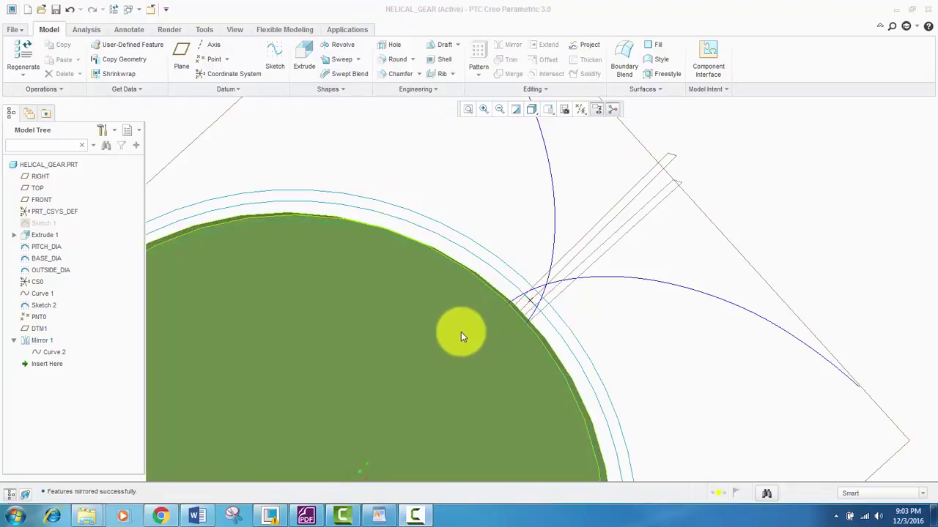
middle_drag(364, 335, 429, 322)
scroll(430, 319, up, 5)
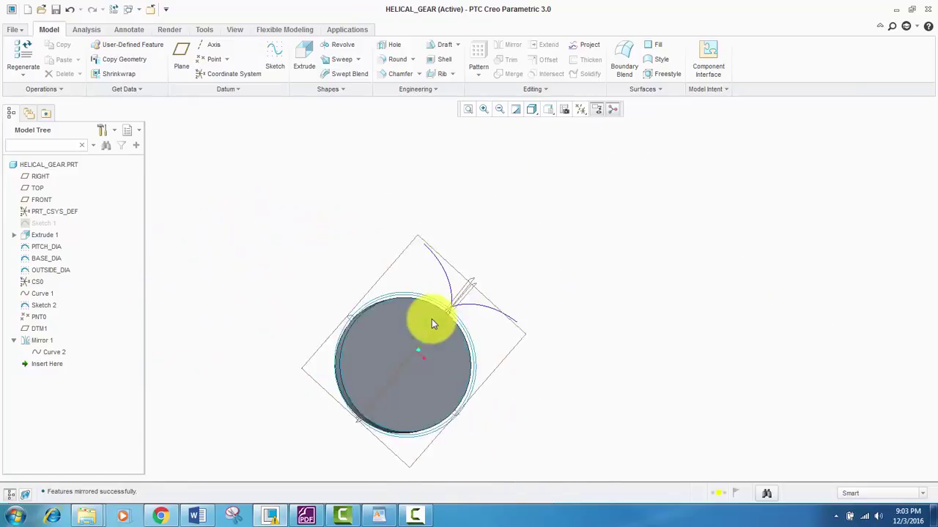
scroll(431, 322, up, 5)
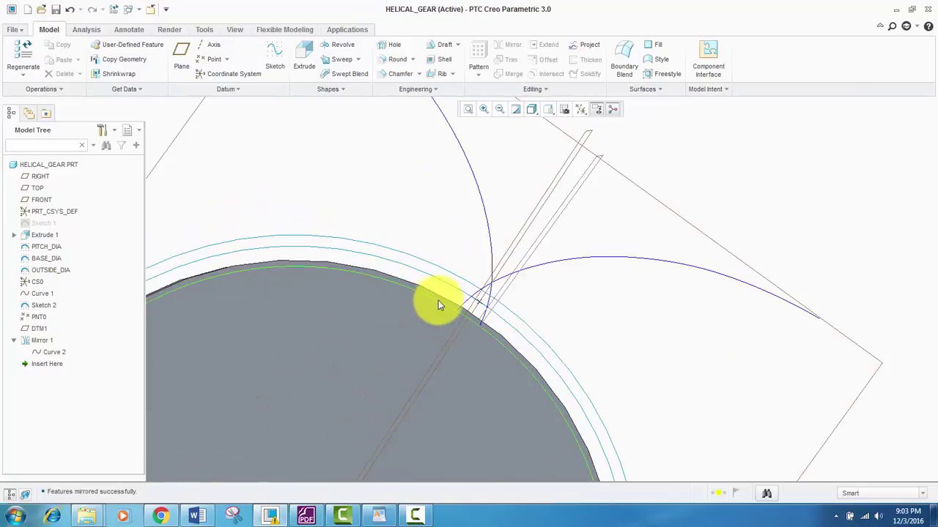
scroll(438, 305, down, 5)
scroll(432, 290, up, 3)
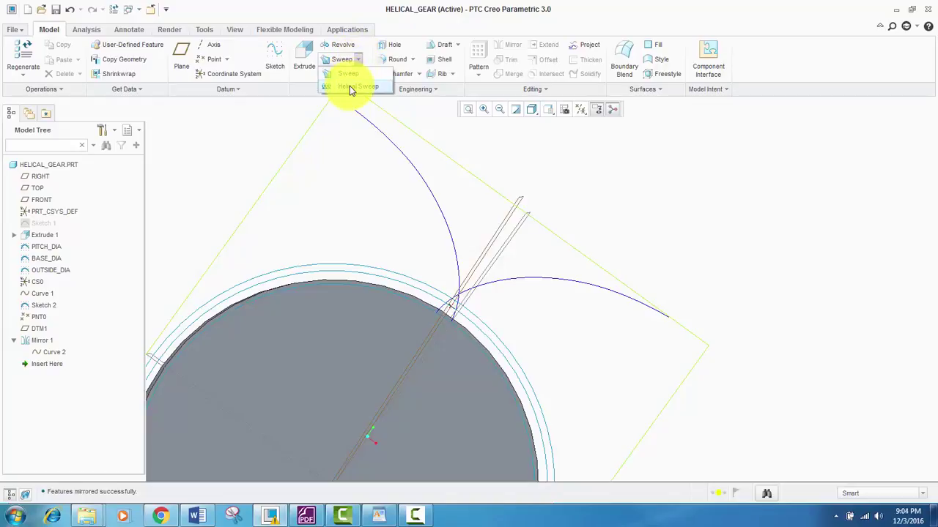
- Start a Helical Sweep and define its internal profile sketch on plane DTM1, with FRONT as the Right orientation reference
click(349, 86)
scroll(389, 299, down, 3)
scroll(399, 302, up, 3)
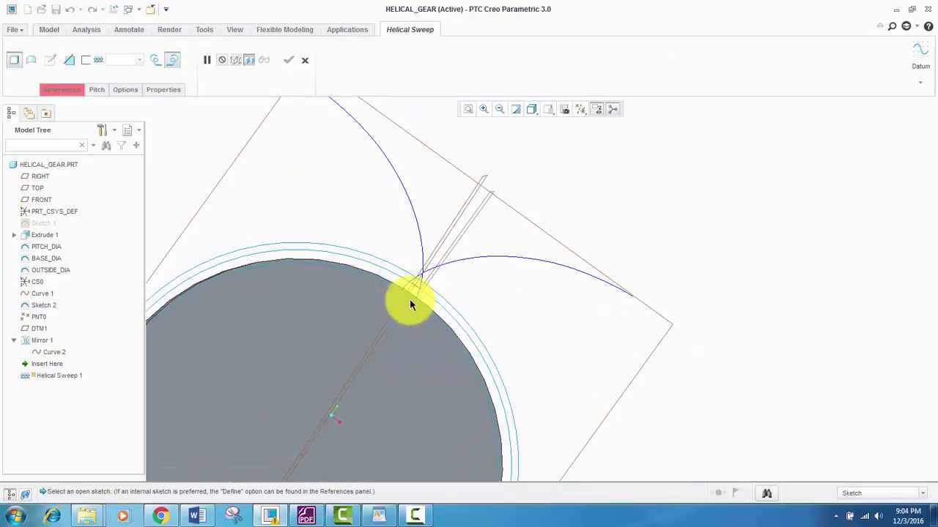
middle_drag(410, 303, 425, 258)
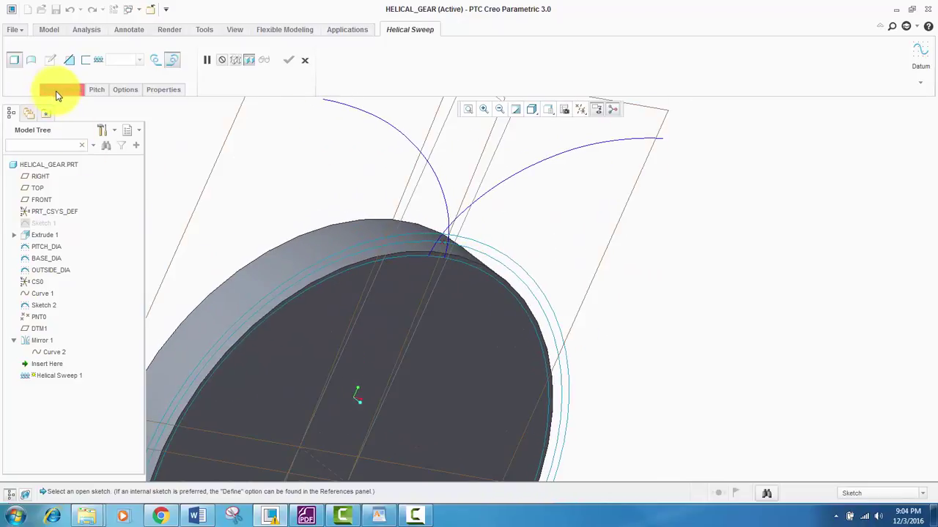
click(59, 90)
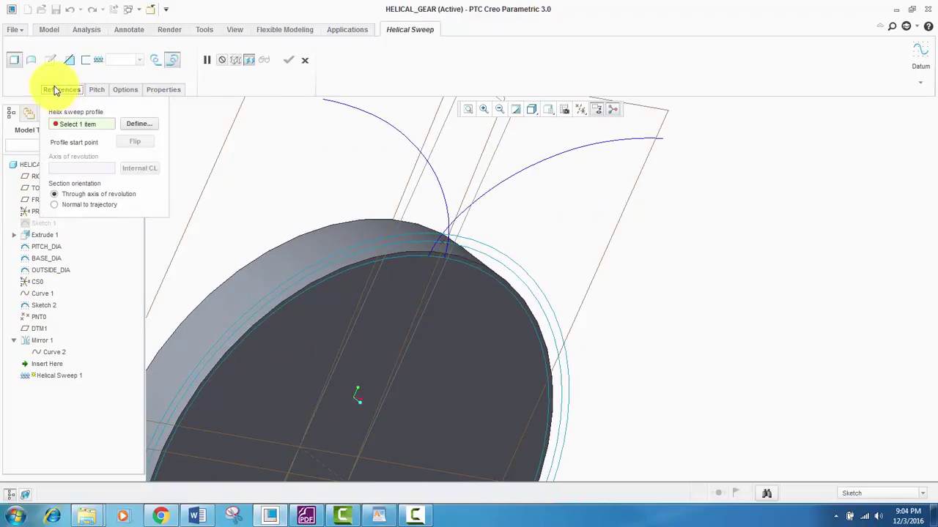
click(55, 90)
click(55, 90)
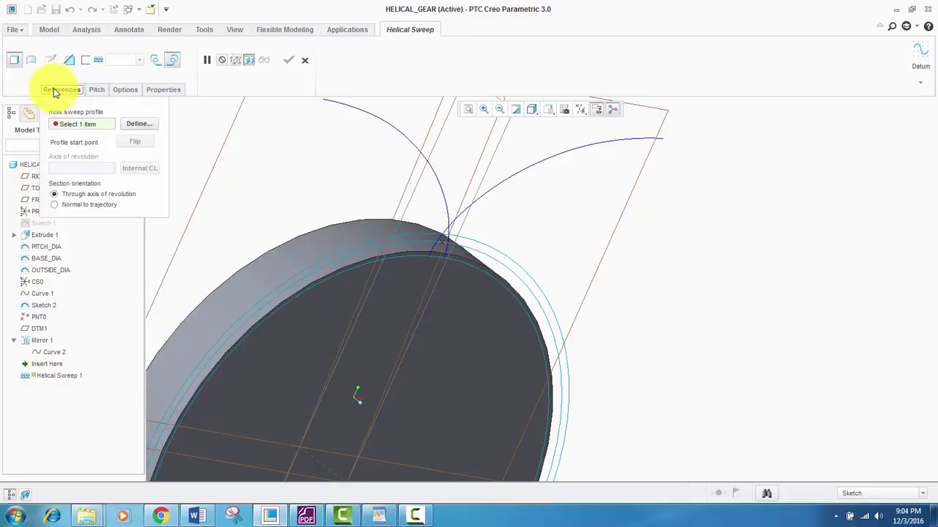
click(130, 125)
scroll(444, 303, up, 4)
scroll(440, 305, down, 3)
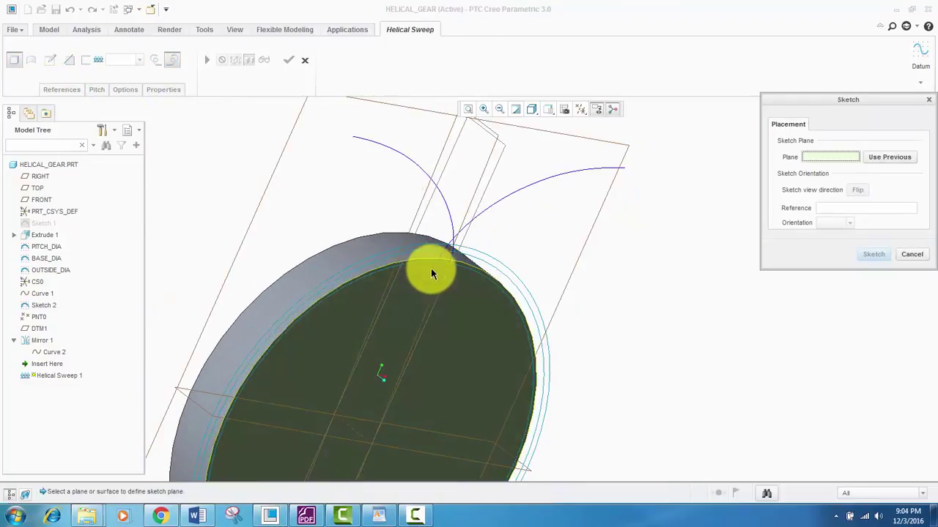
mouse_move(431, 269)
middle_down()
mouse_move(440, 290)
mouse_move(425, 262)
mouse_move(452, 189)
mouse_move(442, 203)
mouse_move(446, 195)
mouse_move(427, 176)
mouse_move(420, 194)
mouse_move(430, 215)
middle_up()
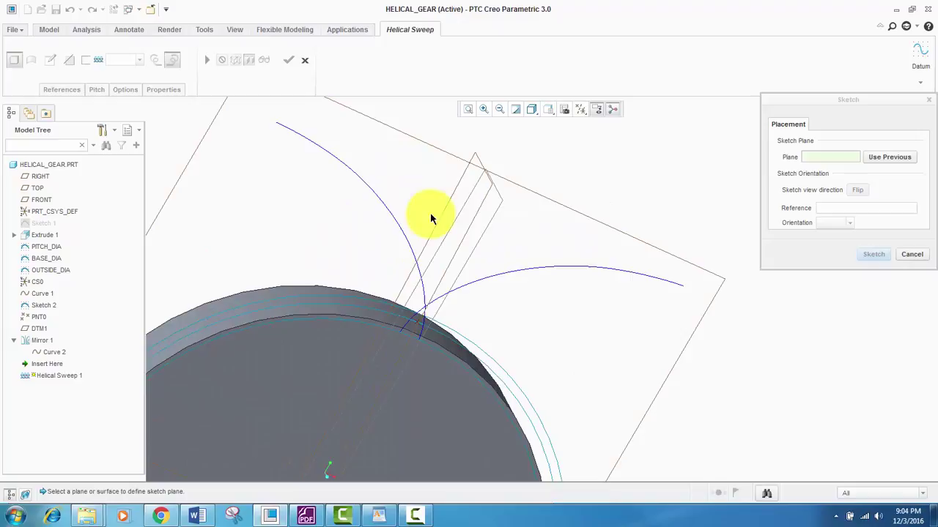
click(35, 331)
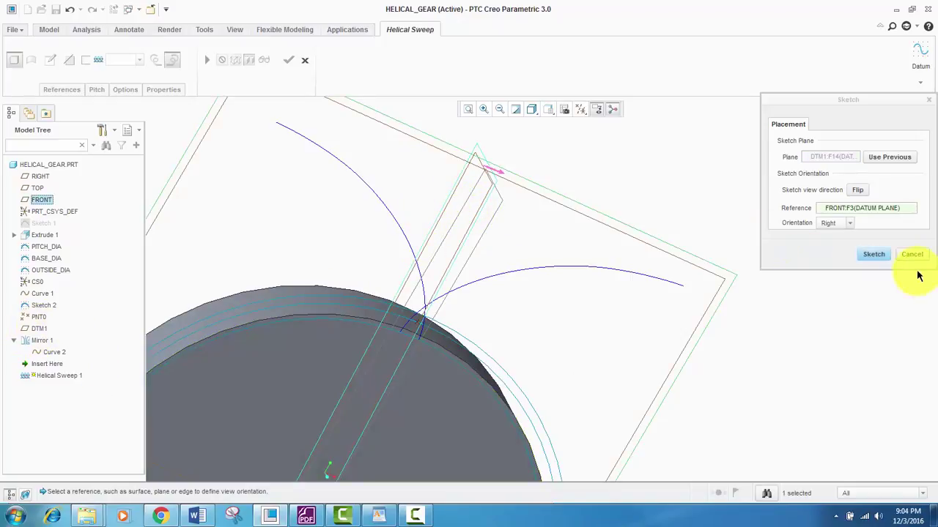
click(873, 254)
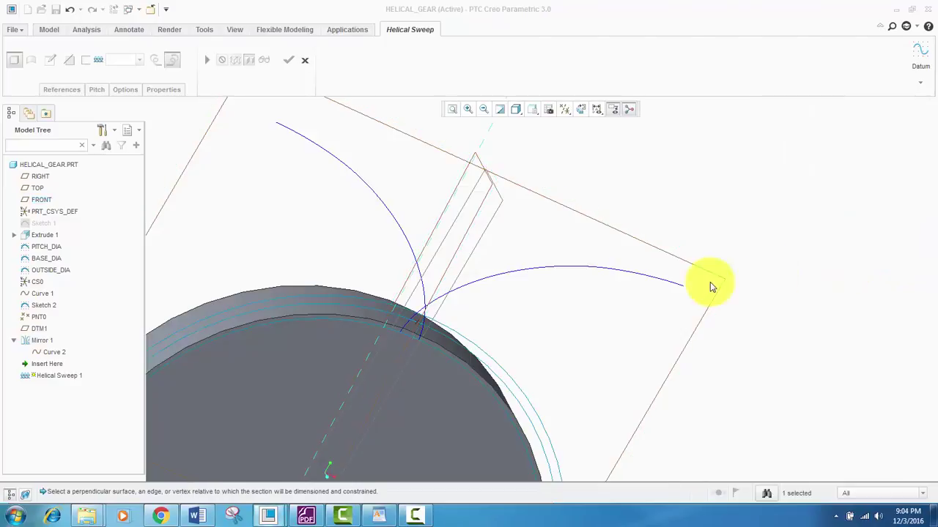
- Add the Extrude 1 end face on the involute curves' side as a sketch reference
scroll(505, 287, up, 3)
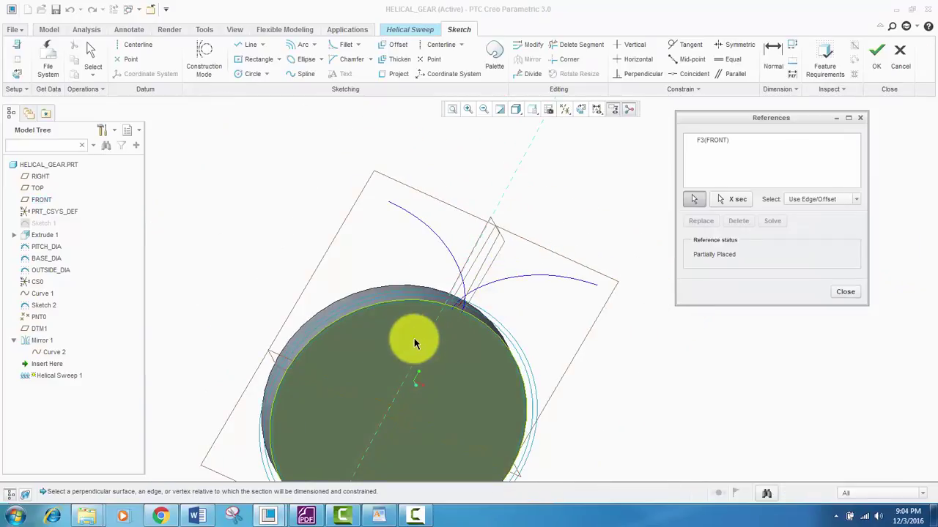
scroll(397, 356, up, 3)
scroll(397, 356, down, 2)
mouse_move(419, 324)
middle_down()
mouse_move(412, 328)
mouse_move(446, 352)
mouse_move(445, 333)
mouse_move(404, 355)
mouse_move(439, 366)
mouse_move(433, 356)
mouse_move(369, 402)
middle_up()
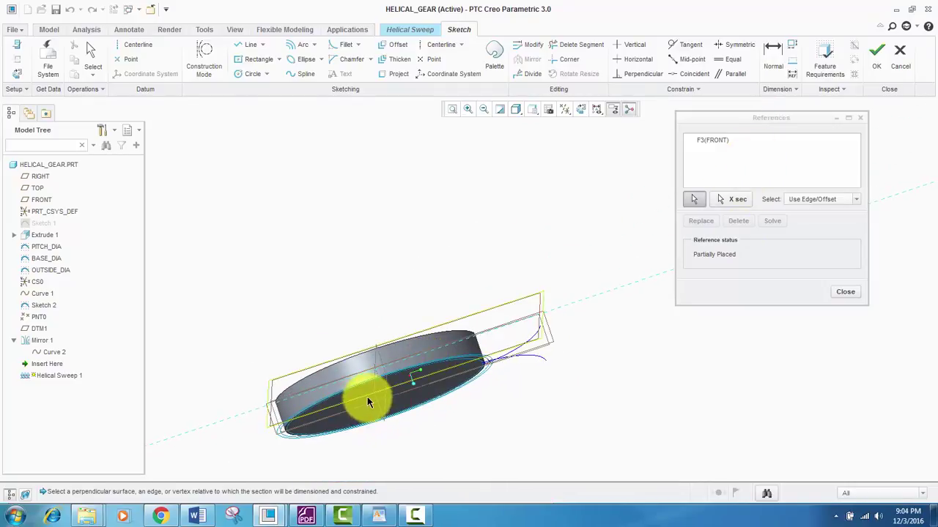
scroll(388, 403, up, 3)
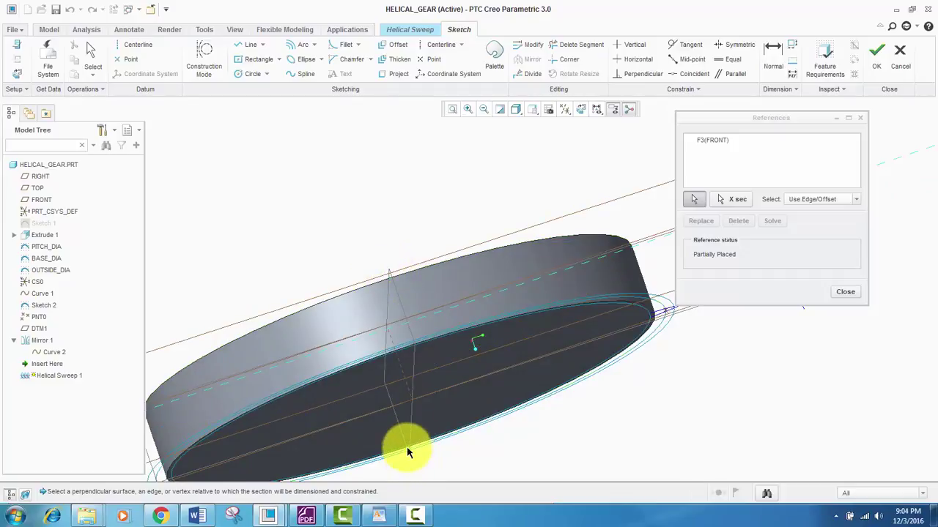
scroll(362, 272, up, 3)
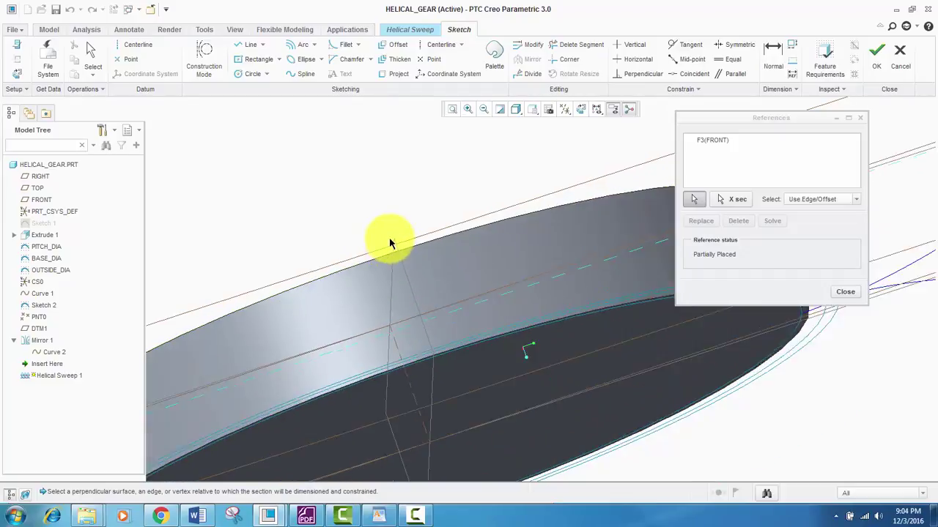
scroll(390, 243, up, 3)
middle_drag(484, 257, 449, 211)
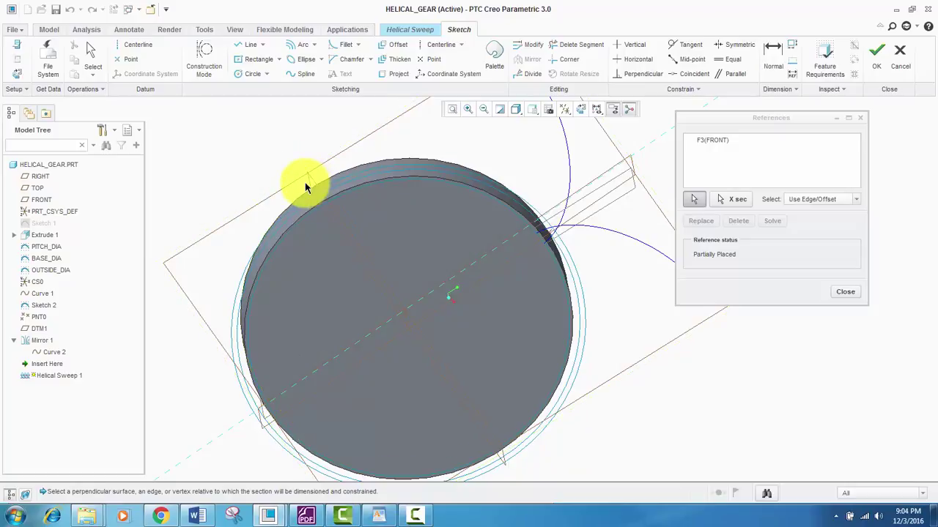
middle_drag(359, 184, 308, 268)
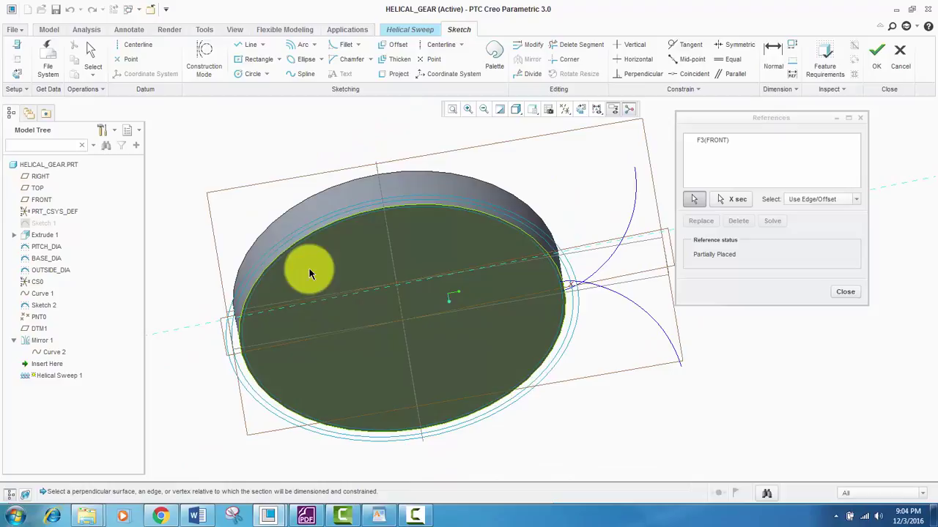
click(312, 269)
mouse_move(373, 274)
middle_down()
mouse_move(393, 260)
mouse_move(417, 272)
mouse_move(397, 266)
mouse_move(400, 276)
middle_up()
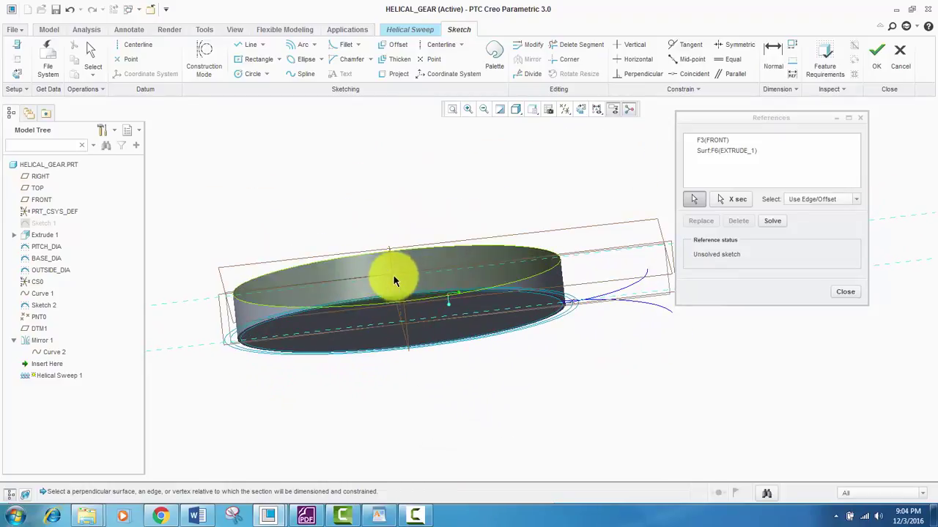
- Orient the sketch plane parallel to the screen and add the Extrude 1 axis A_1 as a sketch reference
click(580, 110)
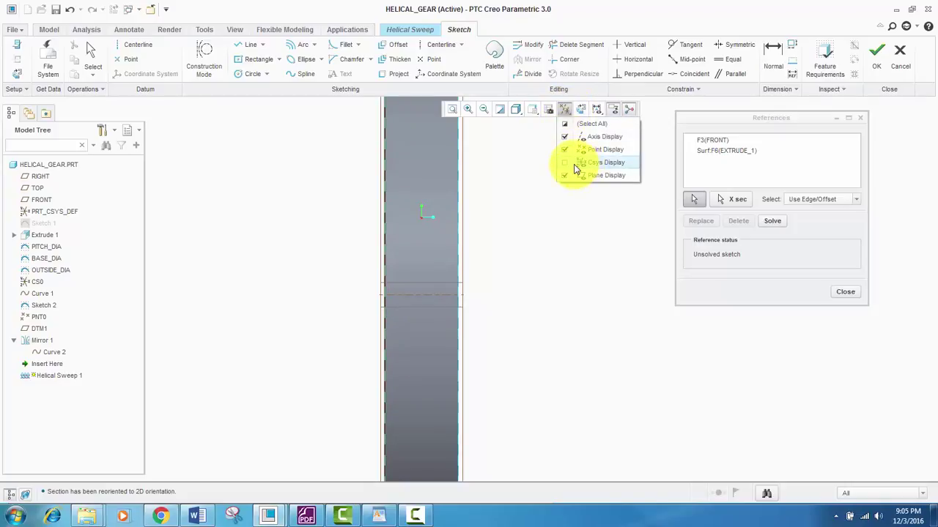
click(564, 109)
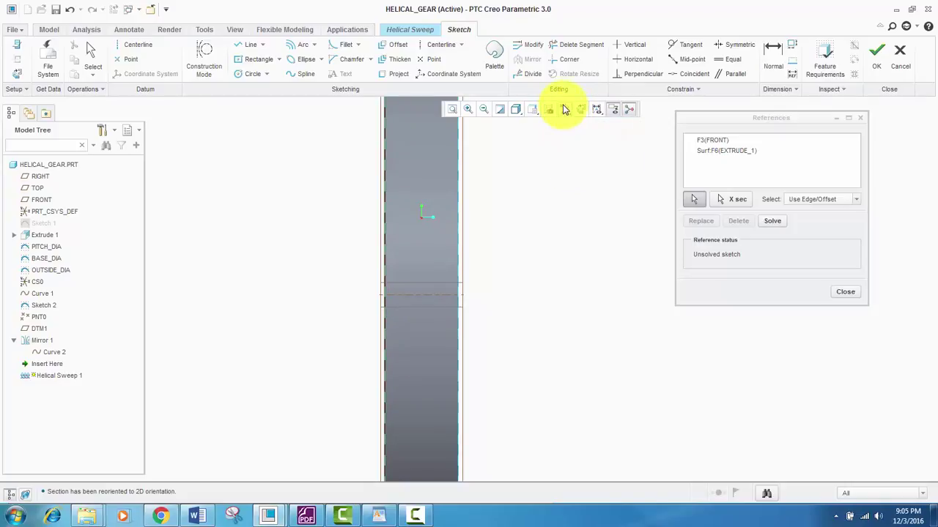
click(397, 296)
scroll(368, 337, down, 5)
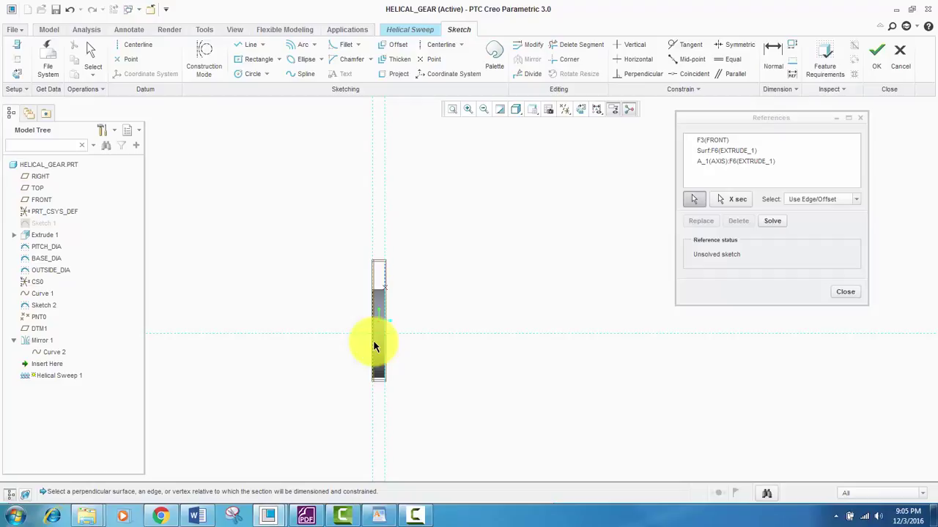
- Inspect the gear blank's edge against the reference lines and finish selecting the sketch references
scroll(374, 347, up, 5)
scroll(433, 304, down, 3)
scroll(429, 310, up, 3)
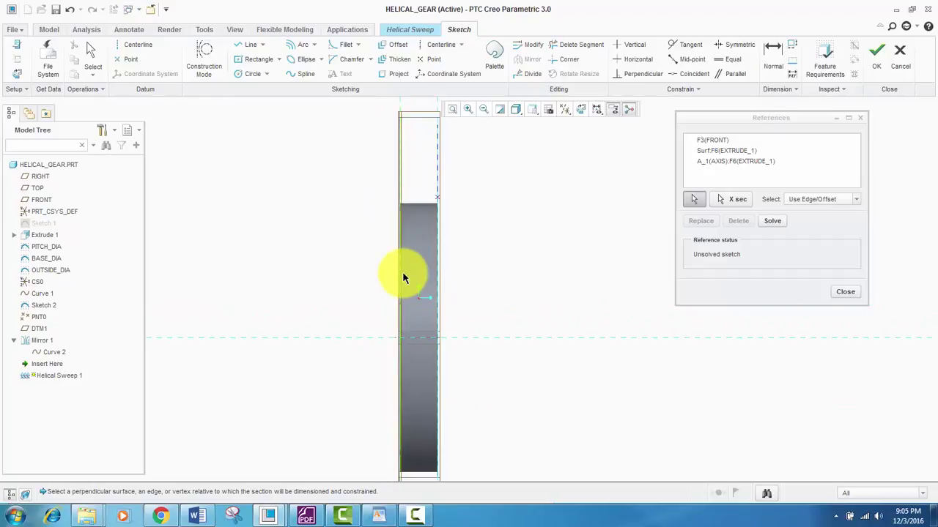
scroll(403, 256, down, 3)
scroll(406, 237, up, 3)
scroll(402, 225, down, 3)
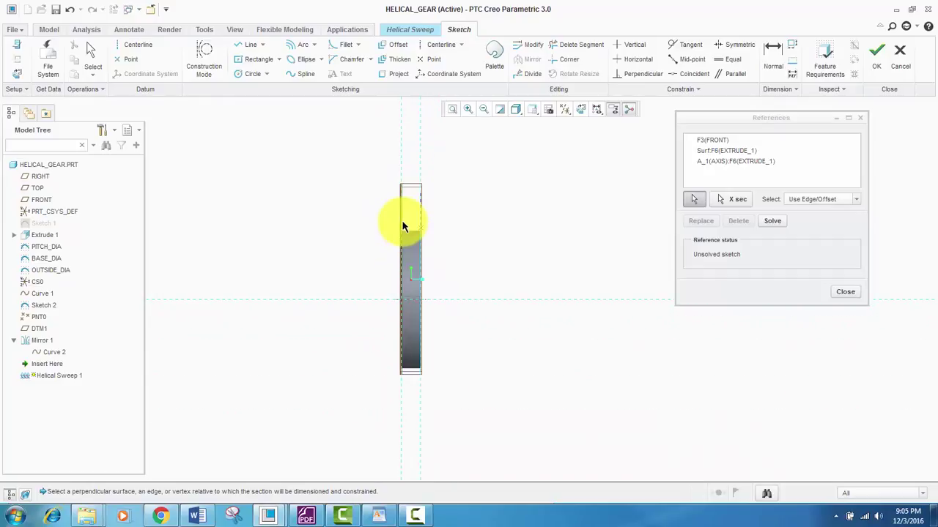
scroll(403, 227, up, 4)
scroll(407, 245, down, 2)
scroll(433, 242, up, 2)
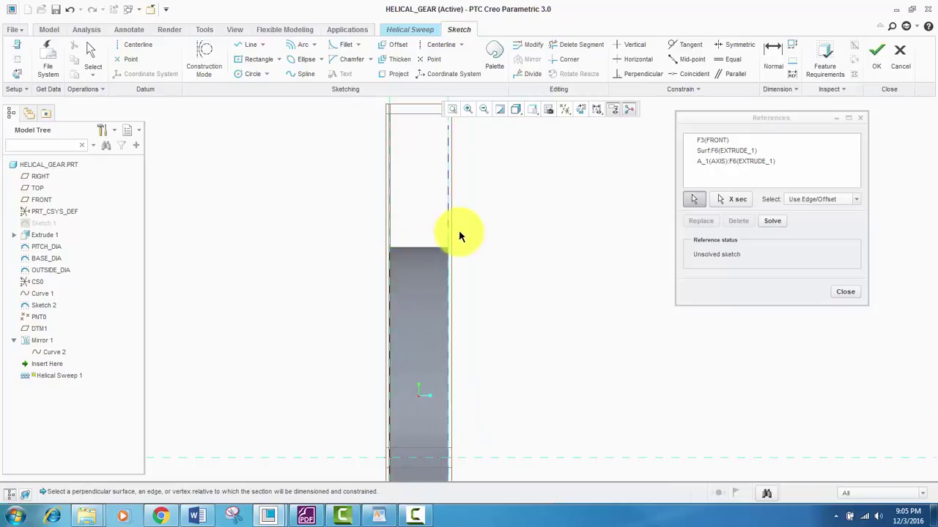
scroll(459, 236, up, 4)
scroll(439, 247, down, 4)
scroll(418, 257, up, 2)
scroll(437, 245, down, 4)
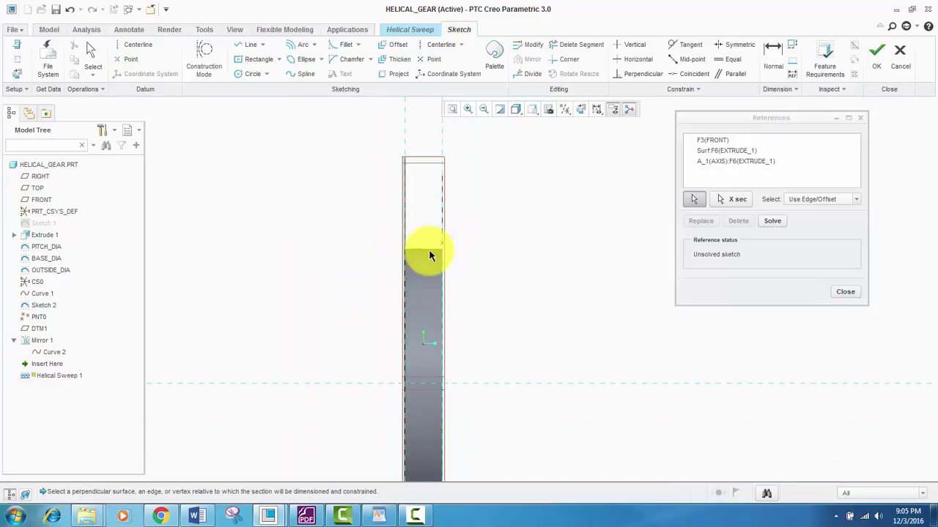
scroll(430, 243, up, 4)
scroll(432, 246, down, 2)
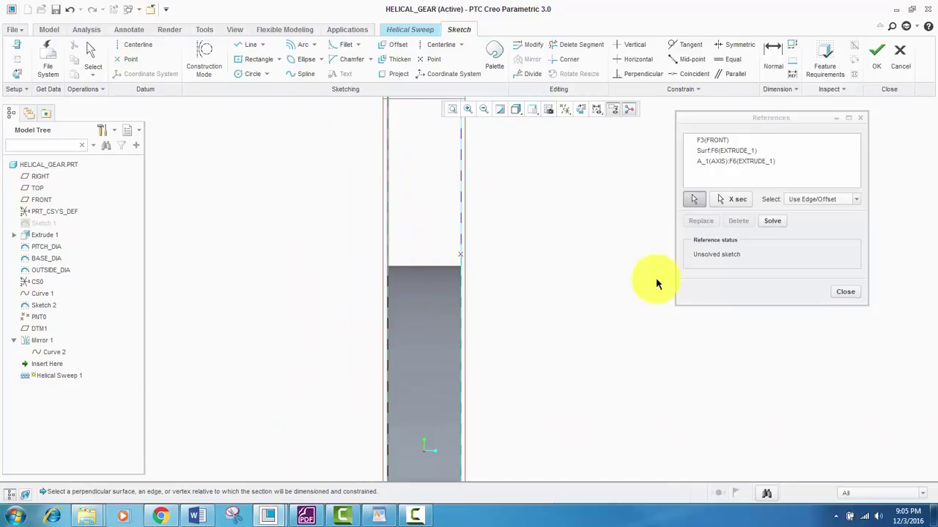
click(846, 292)
scroll(493, 297, down, 2)
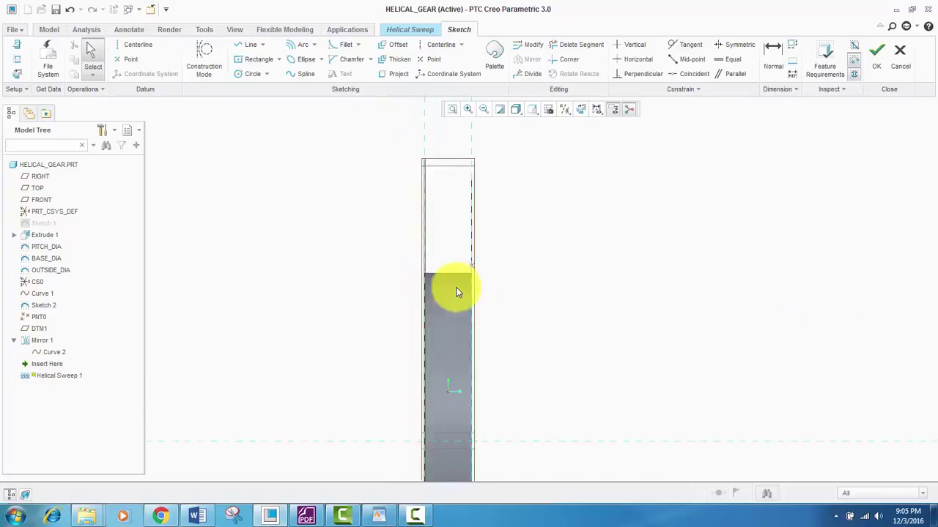
- Sketch a horizontal line across the gear's width between the two end-face references, about 48 above the gear axis
scroll(455, 292, up, 4)
scroll(464, 266, down, 2)
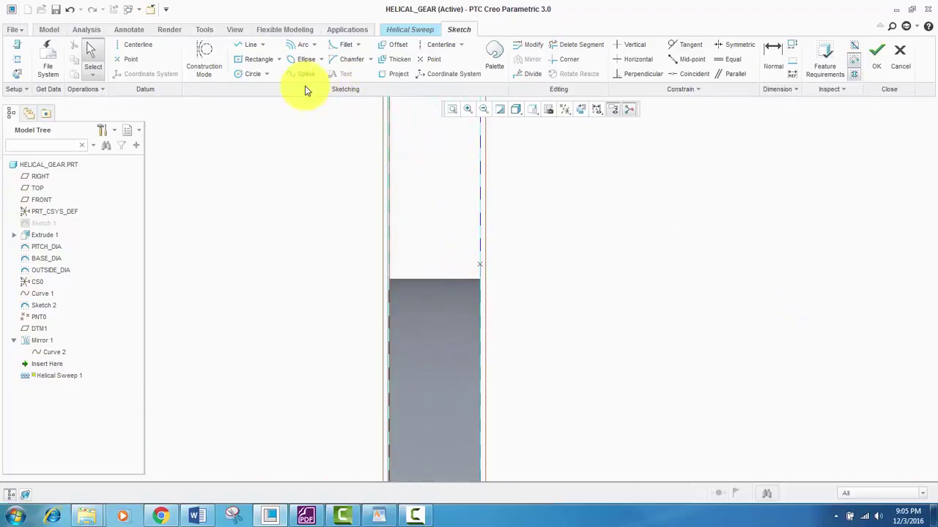
click(239, 44)
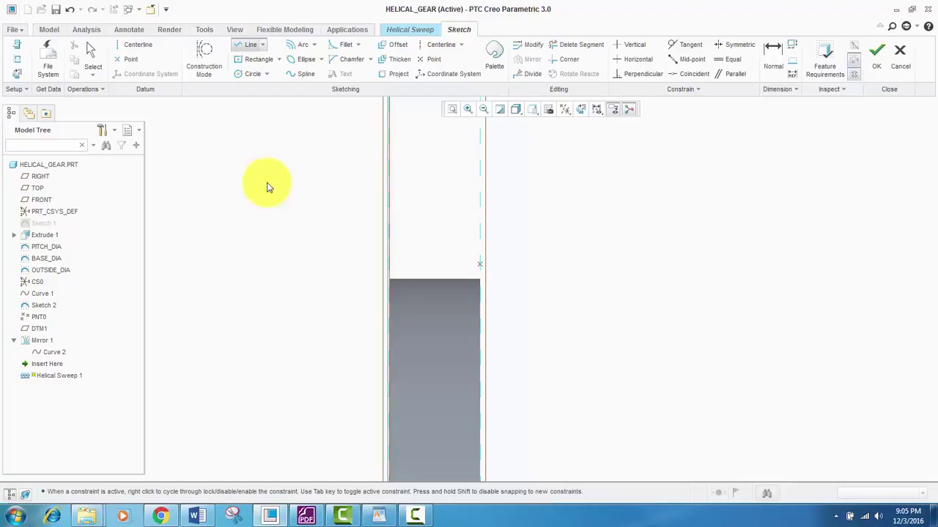
click(480, 243)
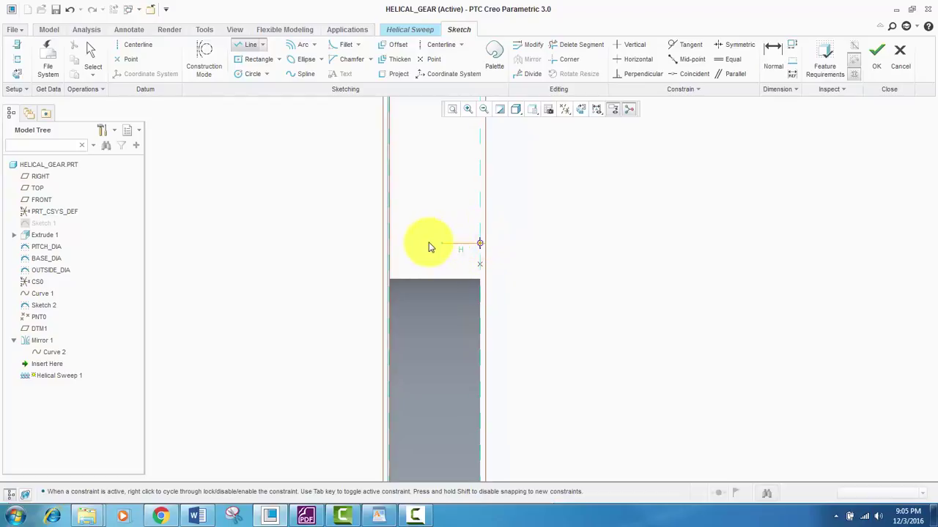
click(389, 245)
middle_click(371, 248)
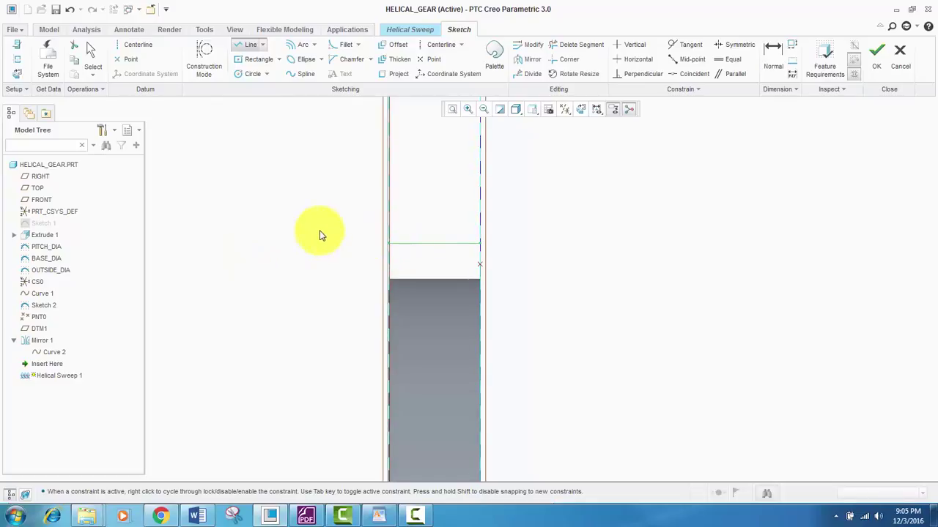
middle_click(362, 255)
scroll(362, 255, up, 1)
scroll(377, 258, down, 1)
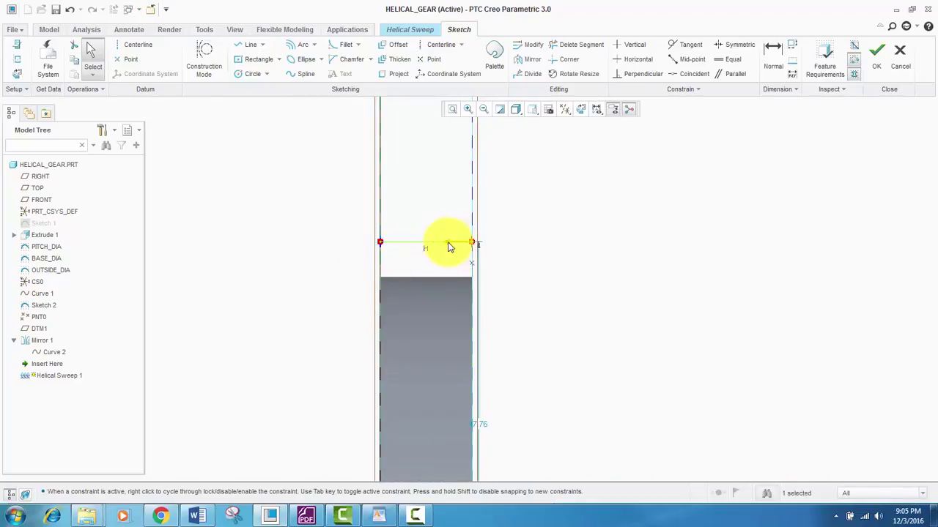
- Add a horizontal construction centerline along the gear axis reference
scroll(405, 245, down, 6)
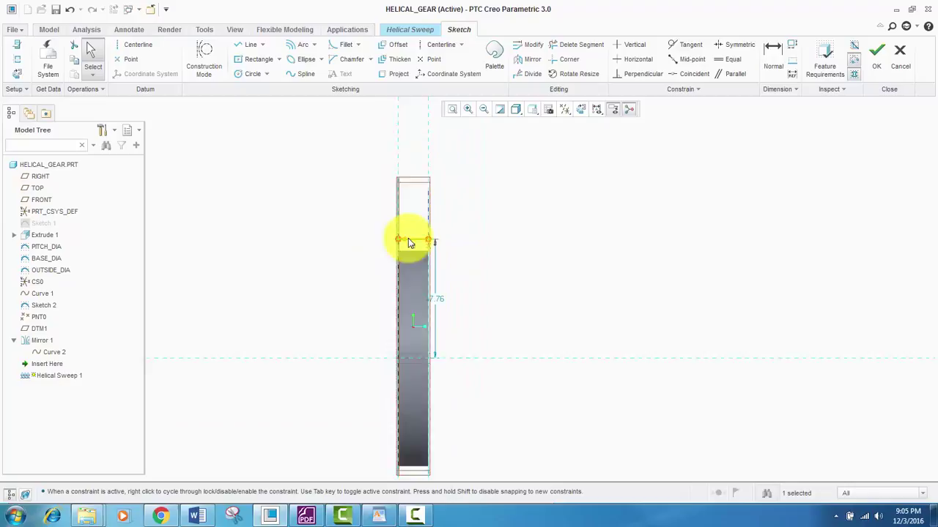
scroll(407, 238, up, 4)
scroll(403, 228, up, 3)
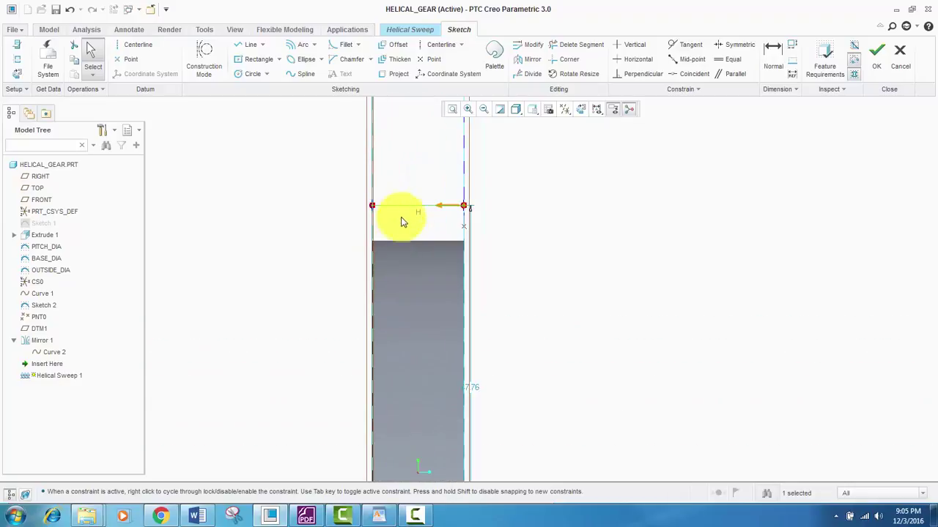
scroll(414, 221, down, 5)
scroll(415, 227, up, 3)
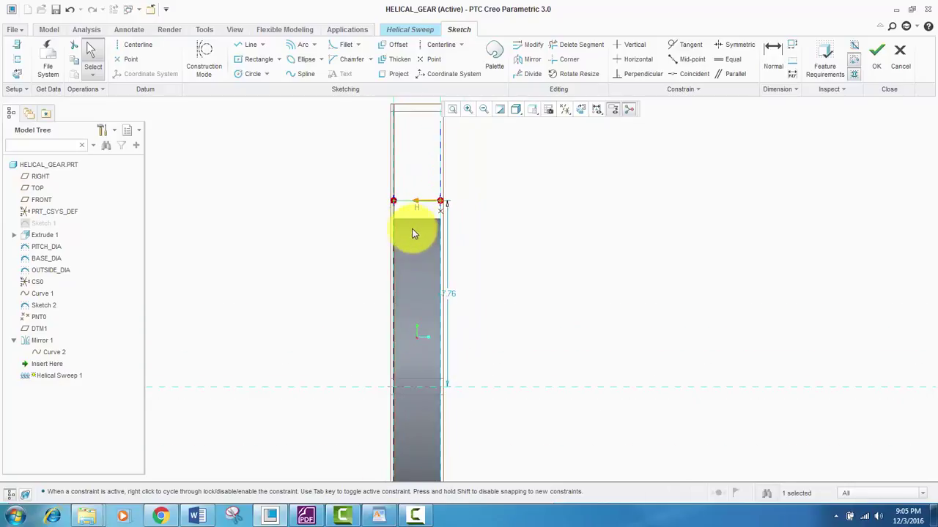
click(432, 48)
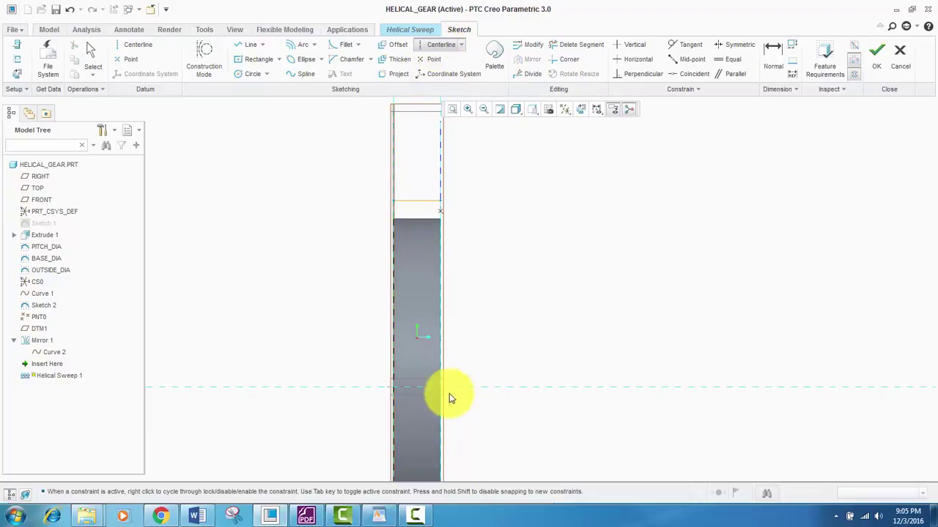
click(383, 387)
middle_click(331, 278)
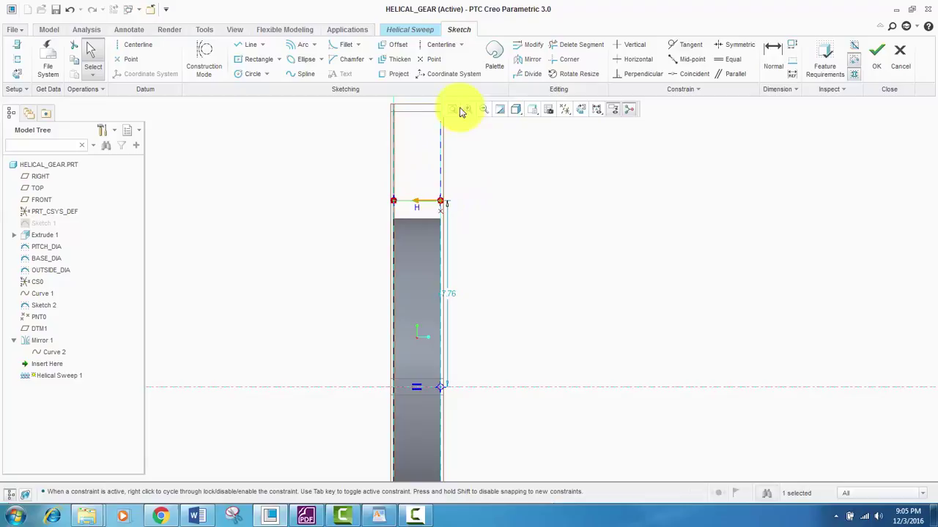
- Mirror the horizontal profile line about the centerline on the gear axis
click(411, 205)
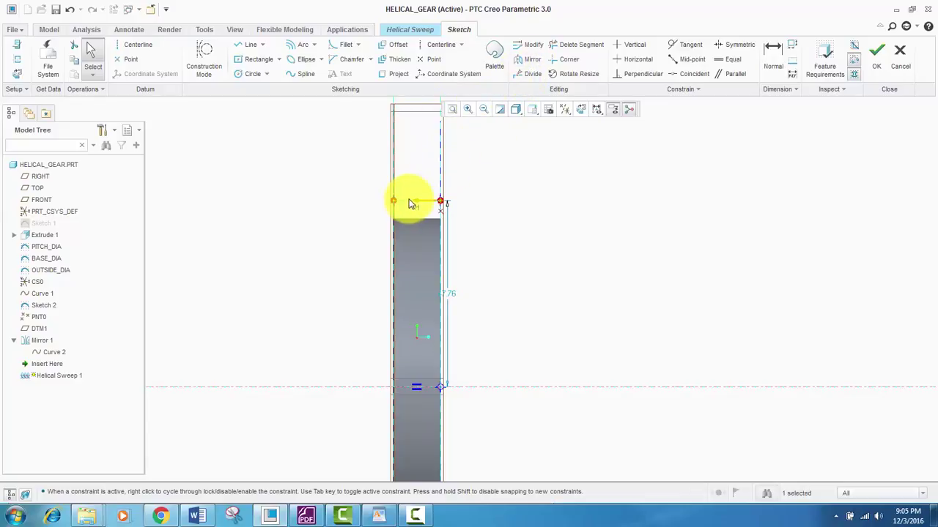
click(528, 60)
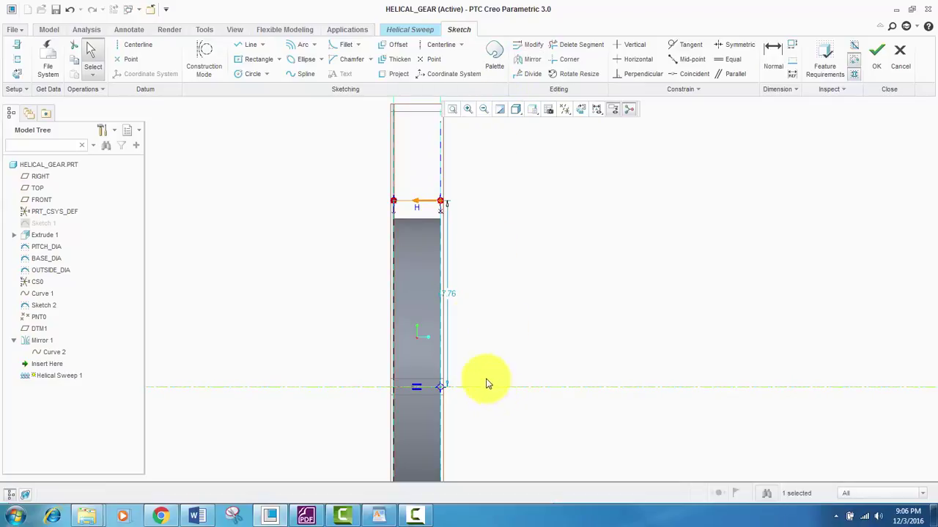
scroll(476, 281, up, 4)
scroll(474, 320, down, 3)
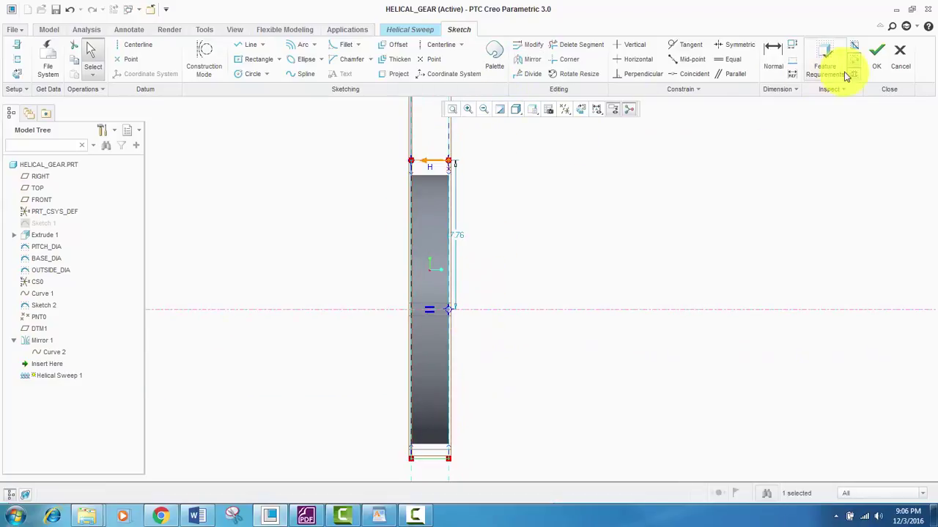
- Try to finish the helix profile sketch, return to the sketcher, and examine the lines on both sides of the axis
click(872, 65)
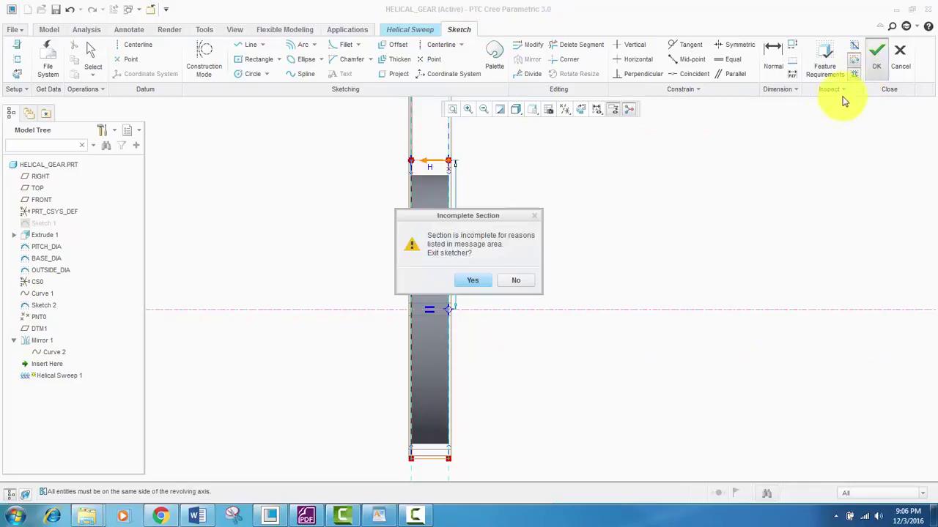
click(516, 280)
scroll(430, 156, up, 2)
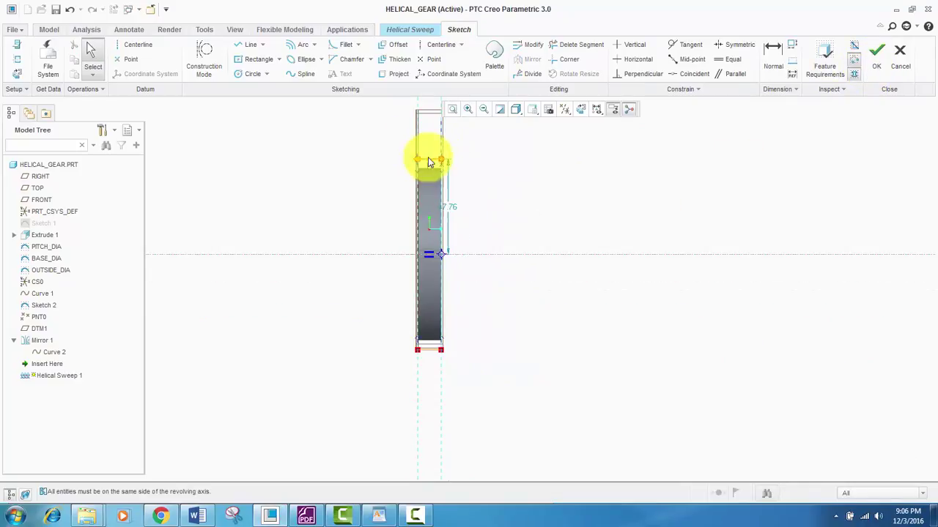
scroll(433, 151, down, 4)
scroll(429, 152, down, 2)
scroll(433, 152, up, 2)
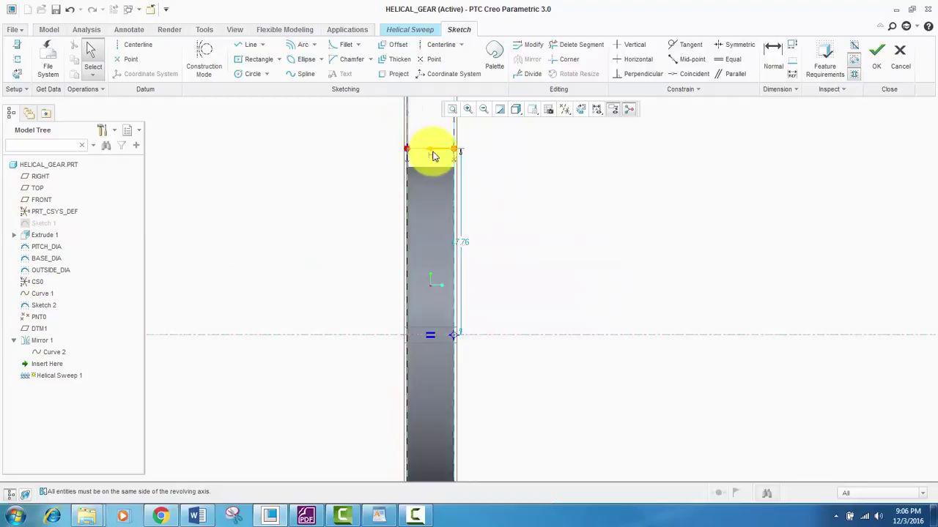
scroll(425, 154, down, 2)
scroll(409, 156, up, 3)
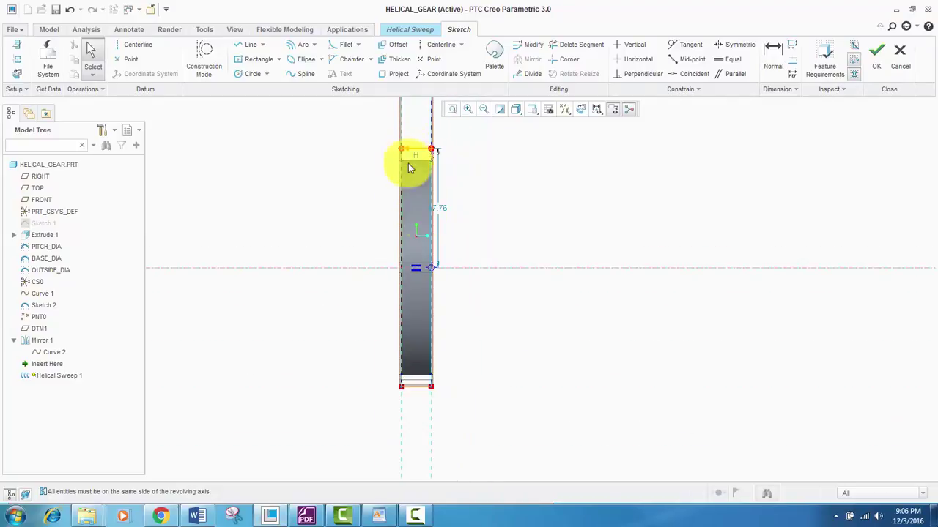
scroll(427, 313, down, 2)
scroll(421, 235, up, 2)
scroll(423, 176, down, 1)
scroll(417, 326, up, 1)
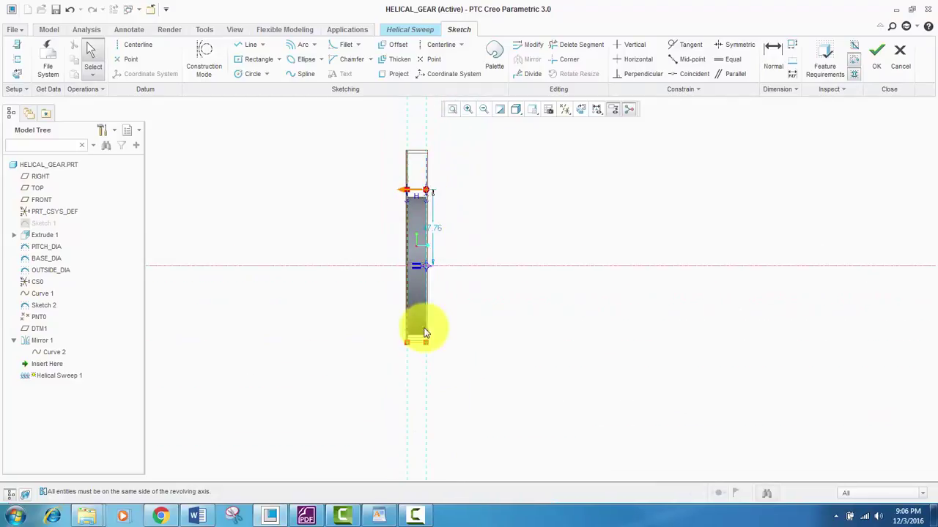
- Convert the mirrored line below the gear axis to construction geometry
scroll(403, 339, down, 3)
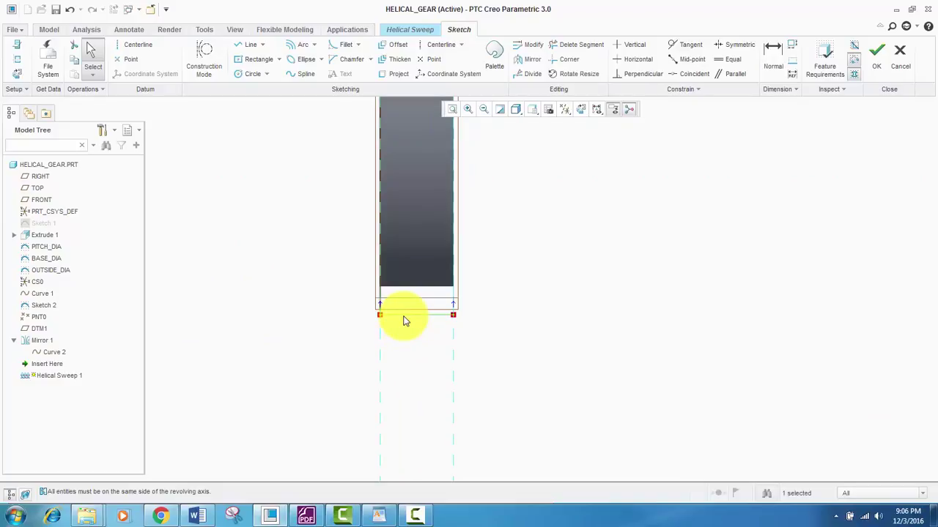
right_click(405, 320)
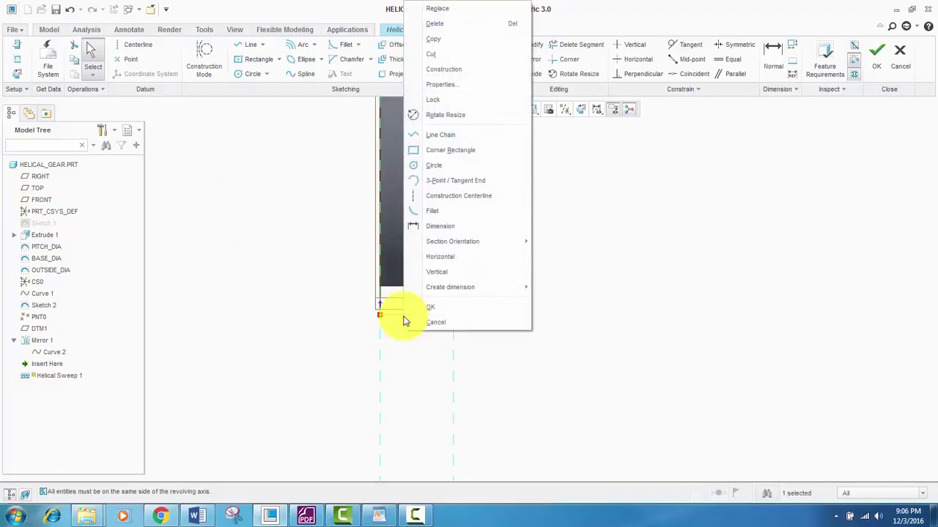
click(431, 71)
scroll(403, 325, up, 4)
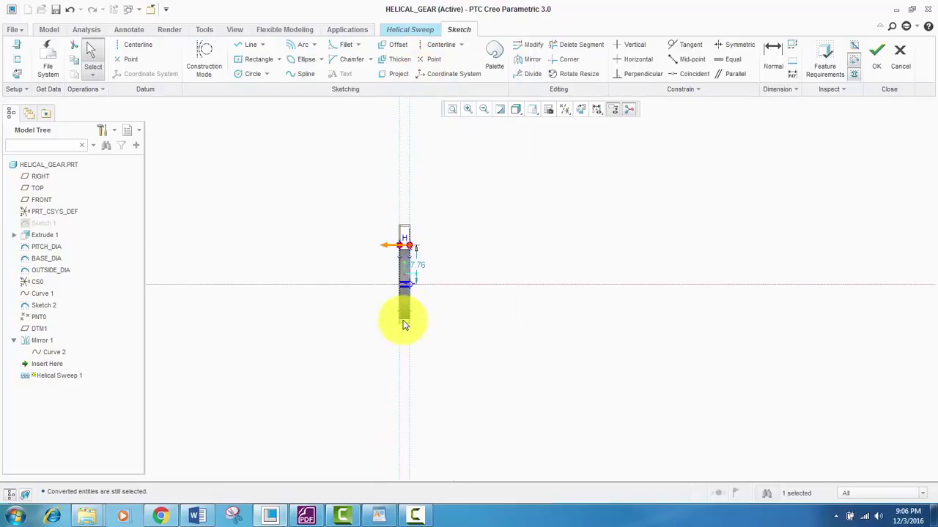
scroll(401, 291, down, 2)
scroll(406, 373, down, 3)
scroll(406, 374, up, 3)
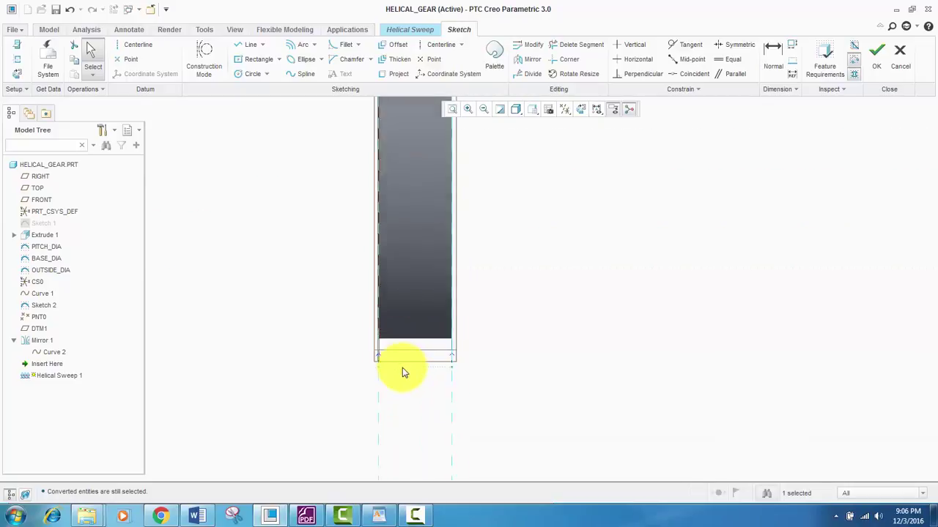
scroll(408, 226, up, 3)
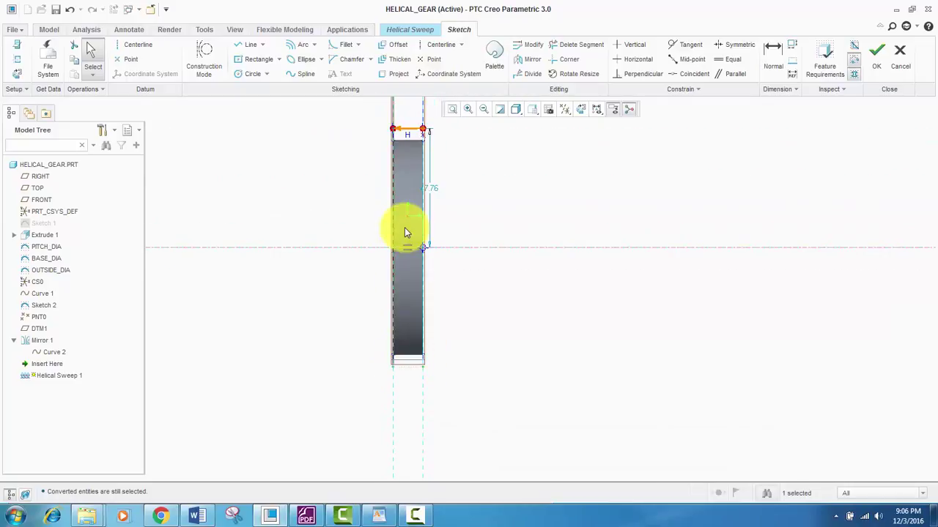
scroll(421, 173, down, 2)
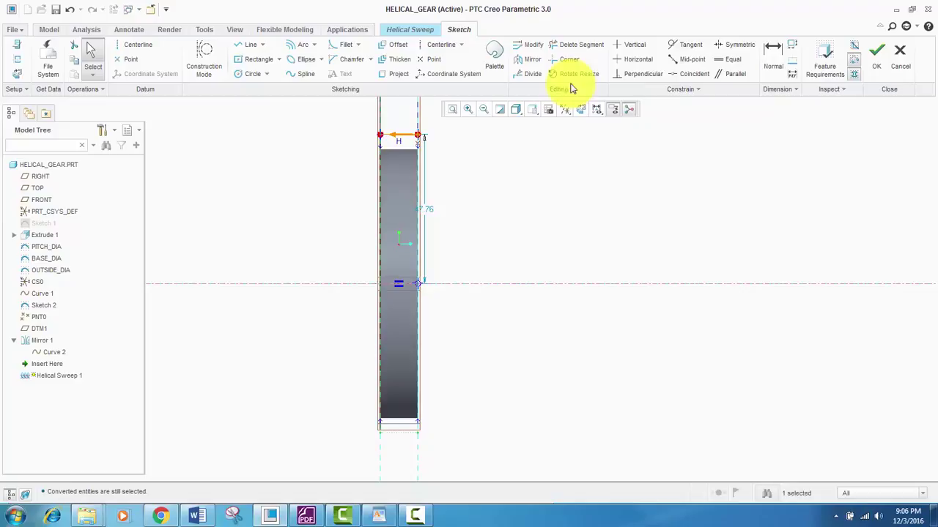
- Dimension the vertical distance between the profile line and its mirrored construction line, placing the dimension beside the gear blank
click(772, 55)
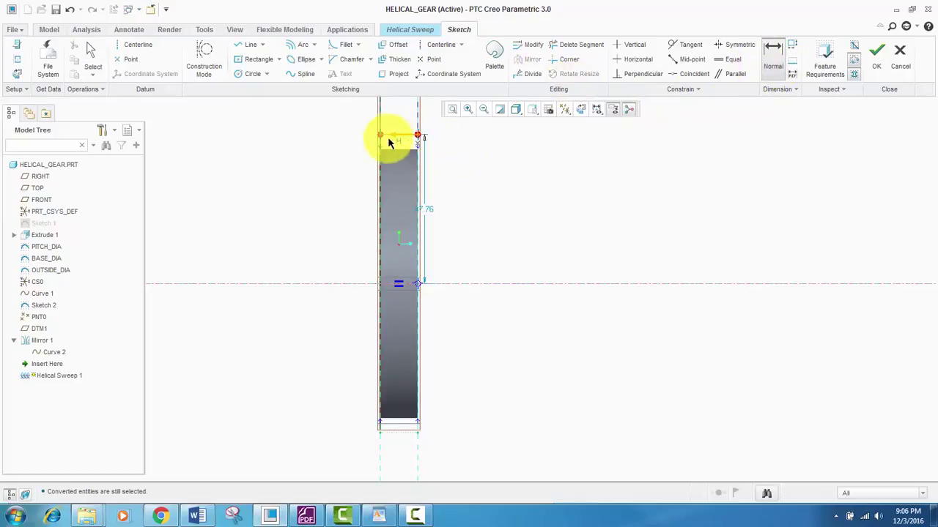
scroll(388, 134, up, 2)
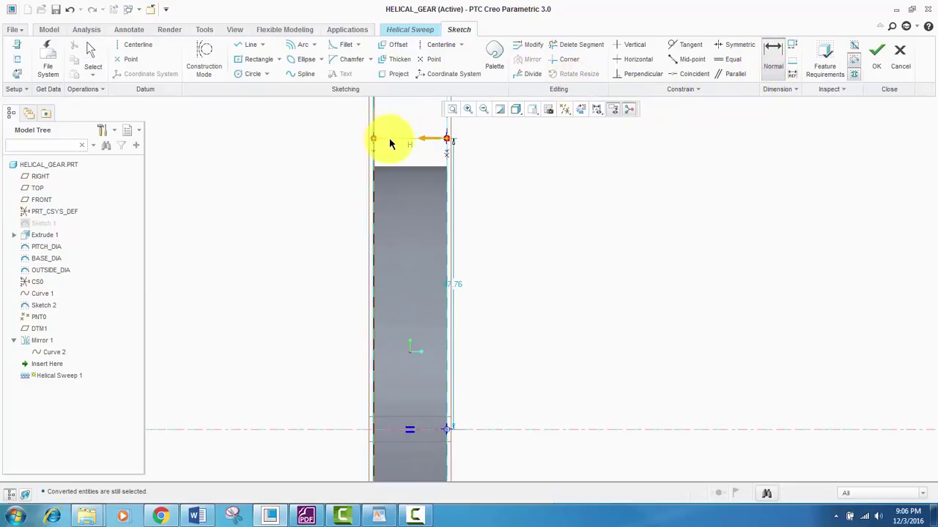
scroll(395, 144, up, 4)
scroll(396, 328, down, 3)
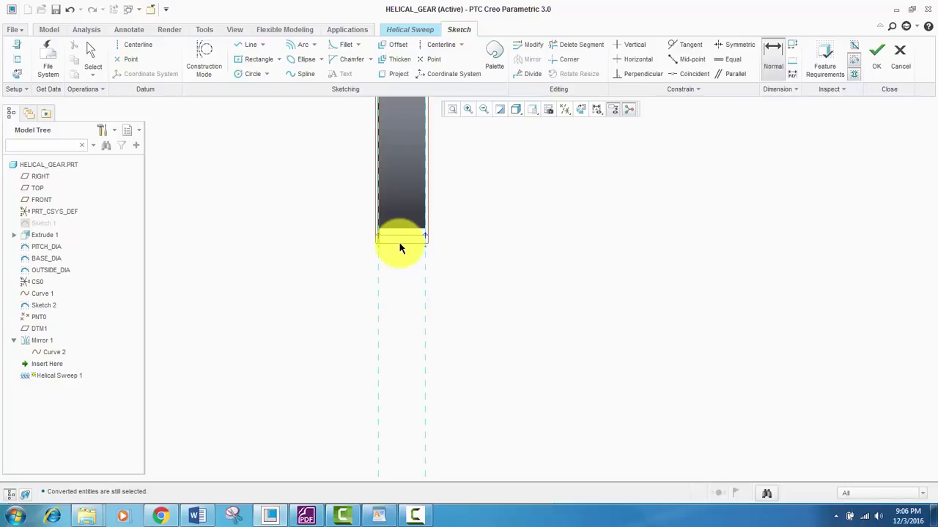
scroll(367, 330, down, 3)
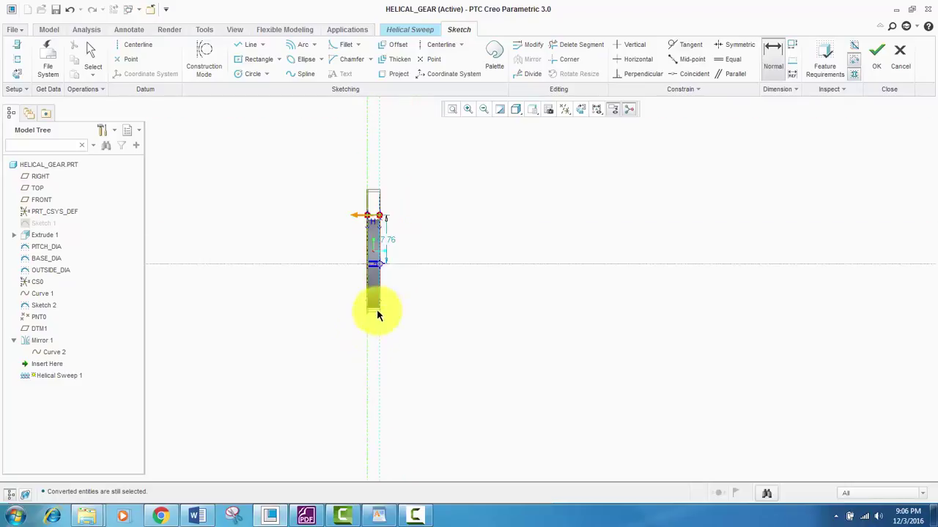
scroll(384, 308, up, 3)
middle_click(411, 208)
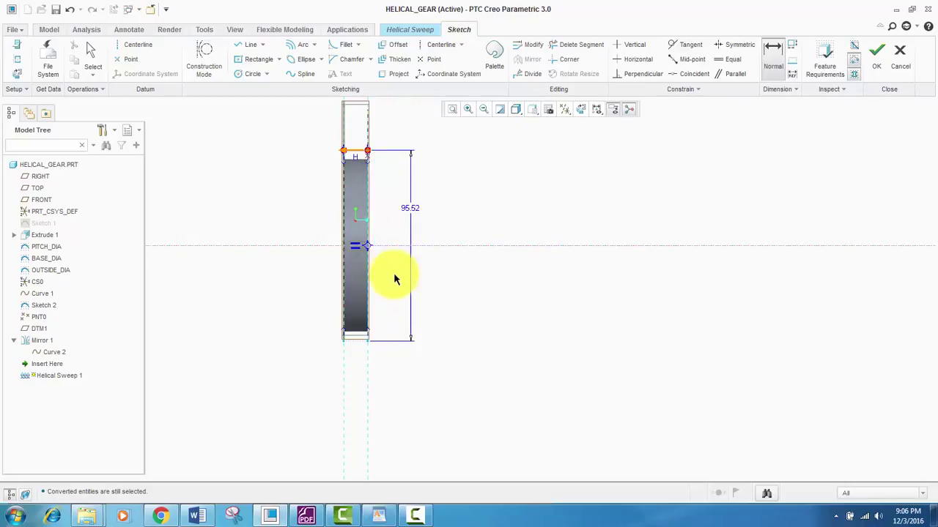
- Set the distance between the two lines to pitch_diameter and accept adding the relation
scroll(393, 278, down, 2)
scroll(385, 263, up, 4)
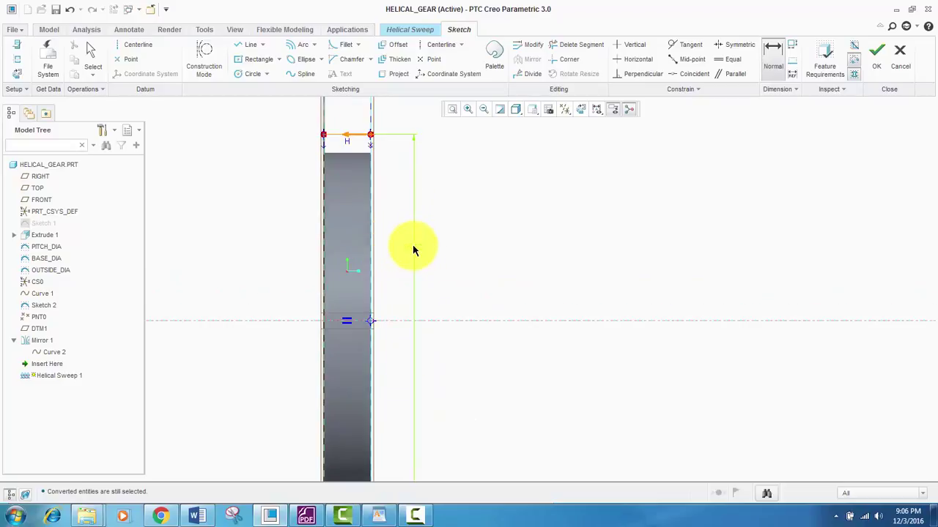
middle_click(411, 250)
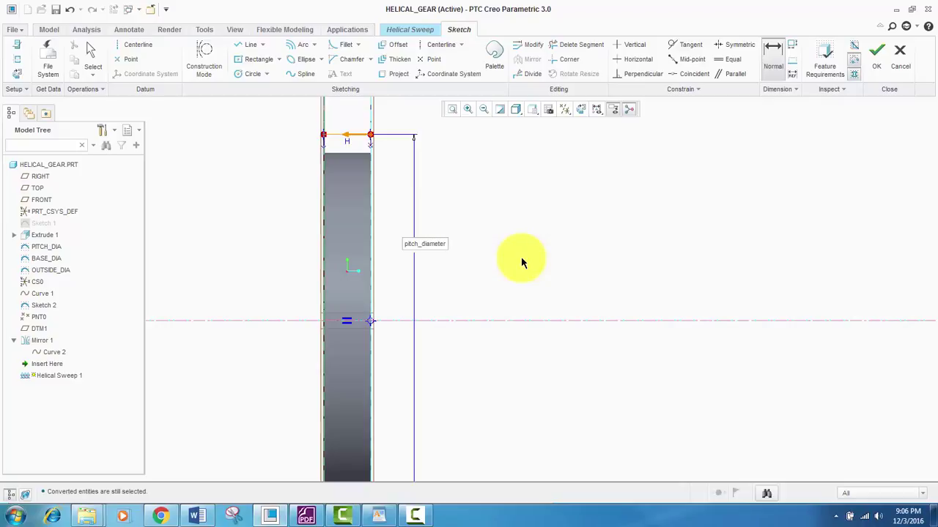
key(Return)
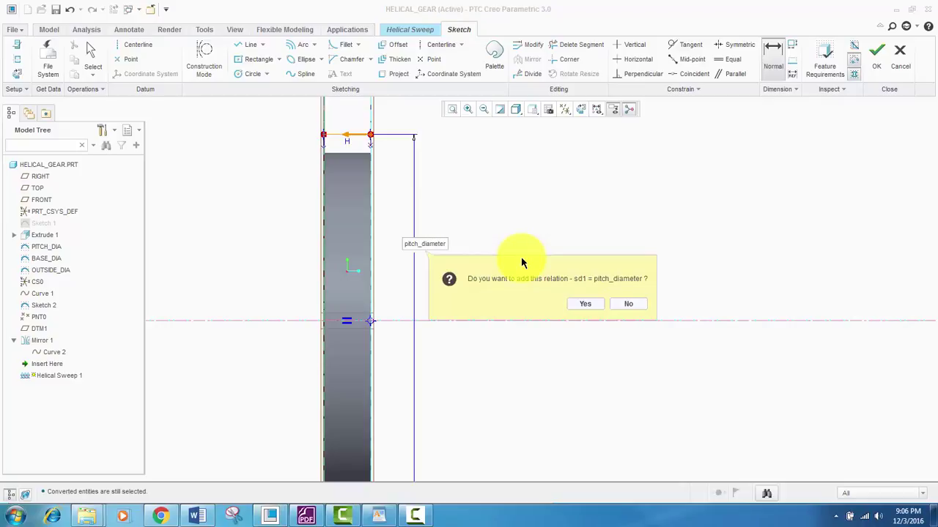
click(584, 304)
scroll(335, 261, up, 5)
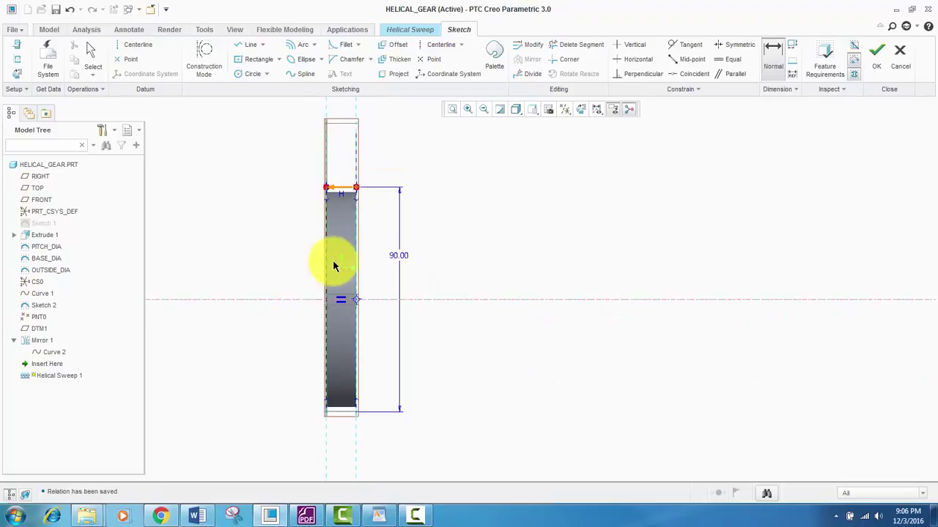
scroll(339, 239, down, 5)
scroll(334, 225, up, 3)
scroll(356, 210, down, 3)
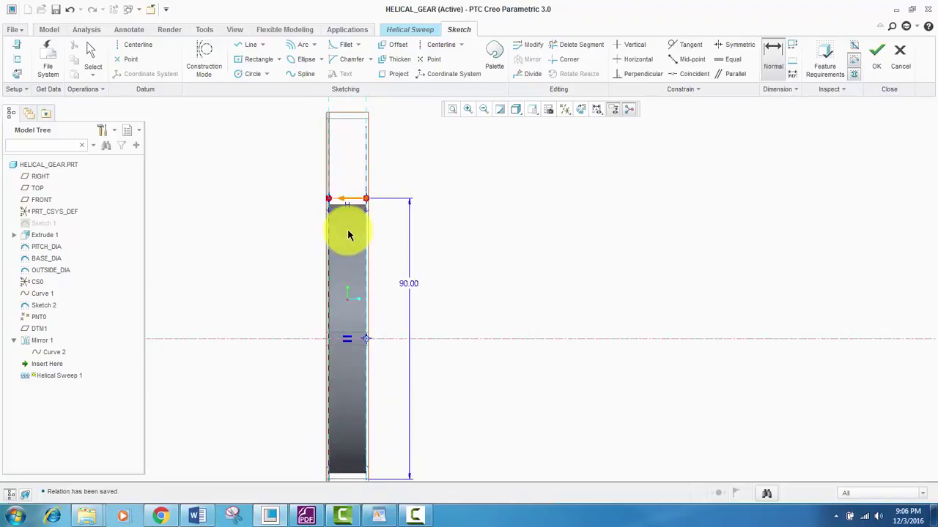
scroll(350, 235, up, 3)
scroll(350, 220, down, 5)
scroll(360, 193, up, 2)
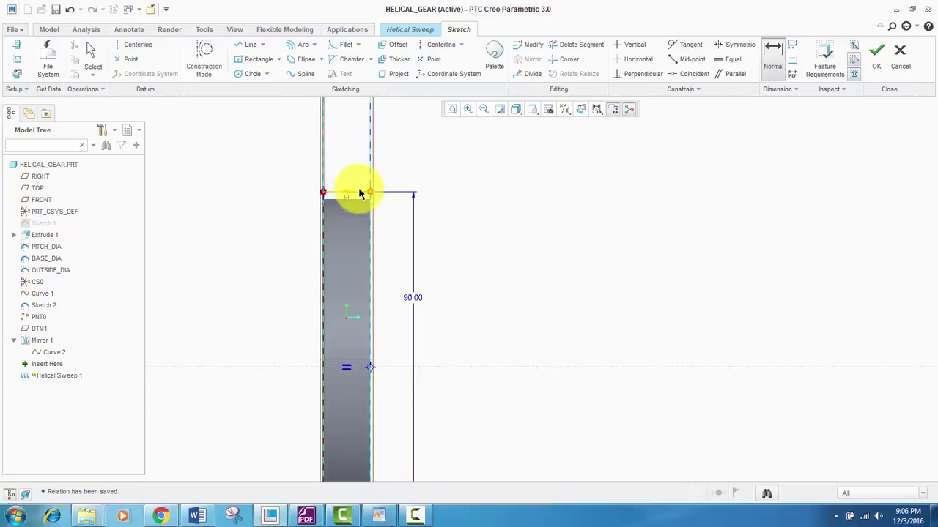
- Finish the helix profile sketch and return to the helical sweep definition
scroll(365, 187, down, 1)
scroll(370, 172, up, 3)
scroll(359, 178, down, 1)
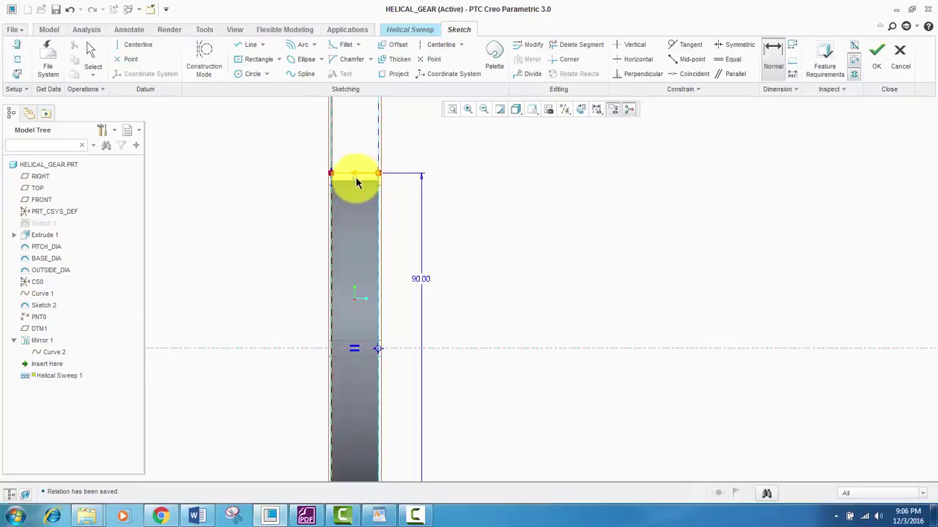
scroll(357, 176, up, 2)
scroll(357, 175, down, 1)
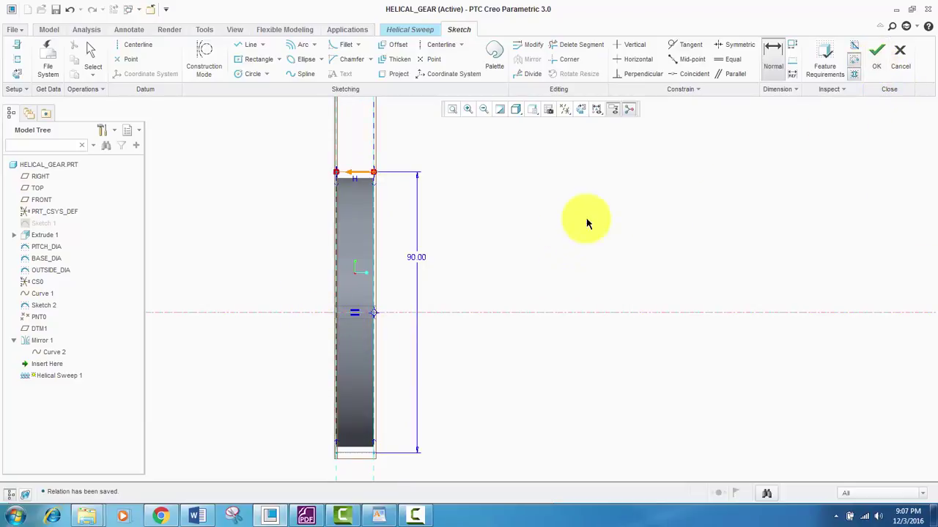
click(878, 61)
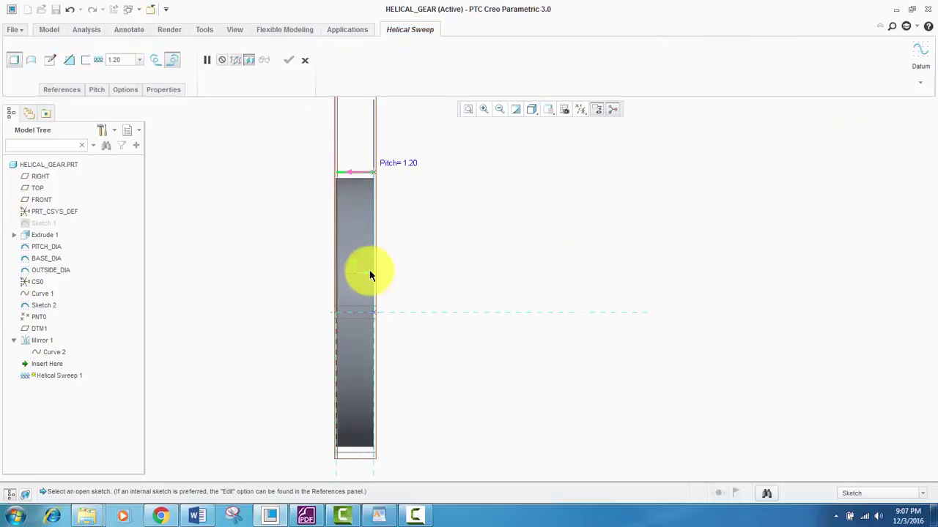
mouse_move(370, 271)
middle_down()
mouse_move(374, 254)
mouse_move(330, 233)
mouse_move(330, 257)
mouse_move(346, 264)
mouse_move(359, 253)
middle_up()
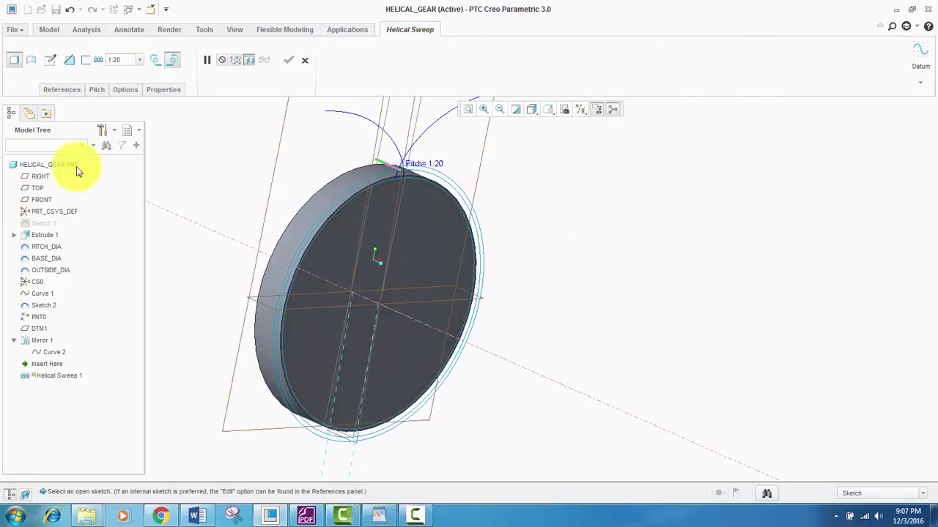
- Open the sweep section for sketching and orient the view parallel to the screen in 2D
click(50, 62)
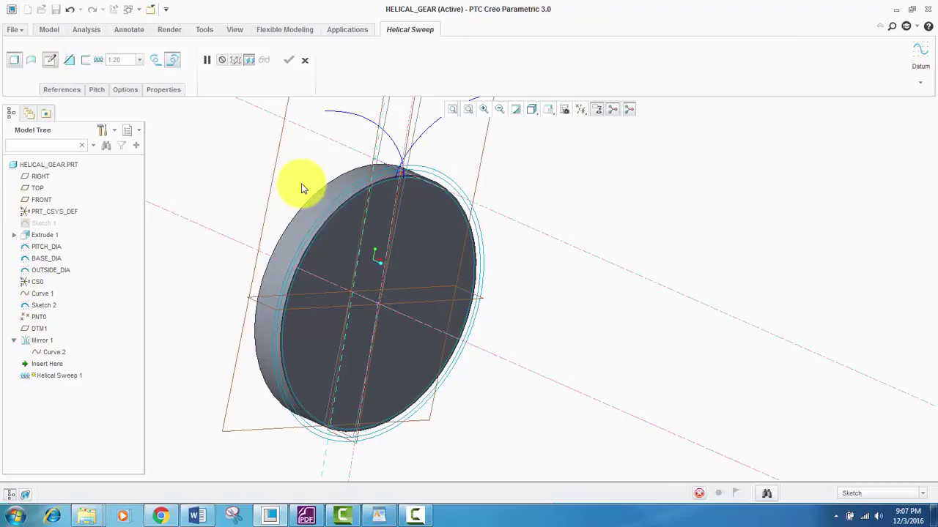
scroll(396, 229, up, 1)
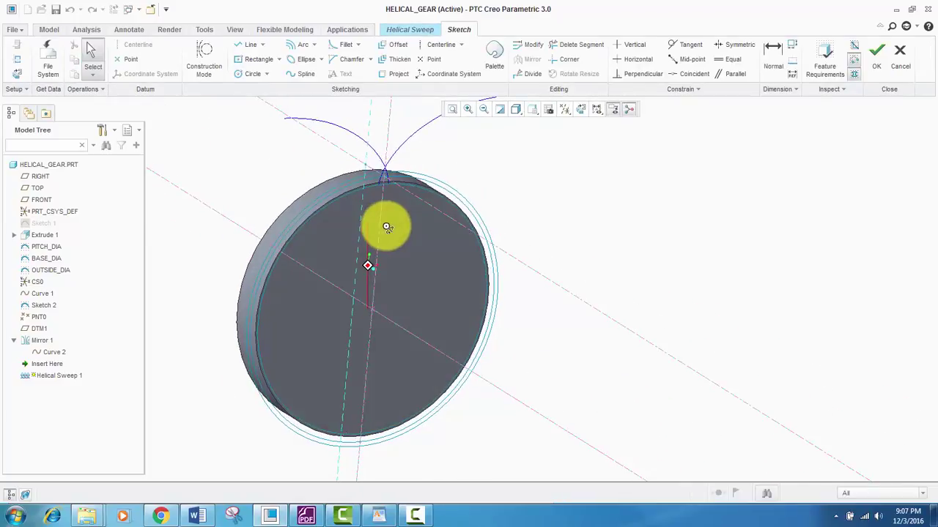
scroll(384, 222, down, 3)
scroll(383, 220, up, 5)
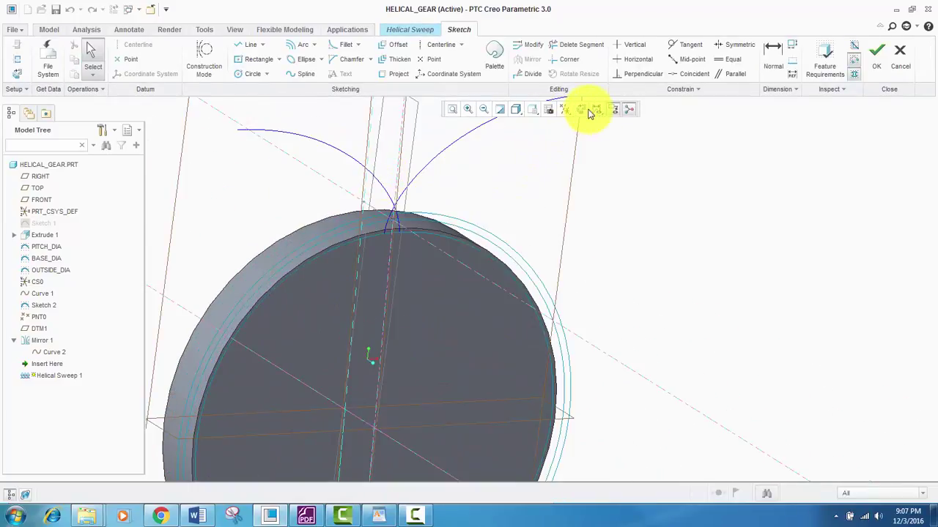
click(581, 109)
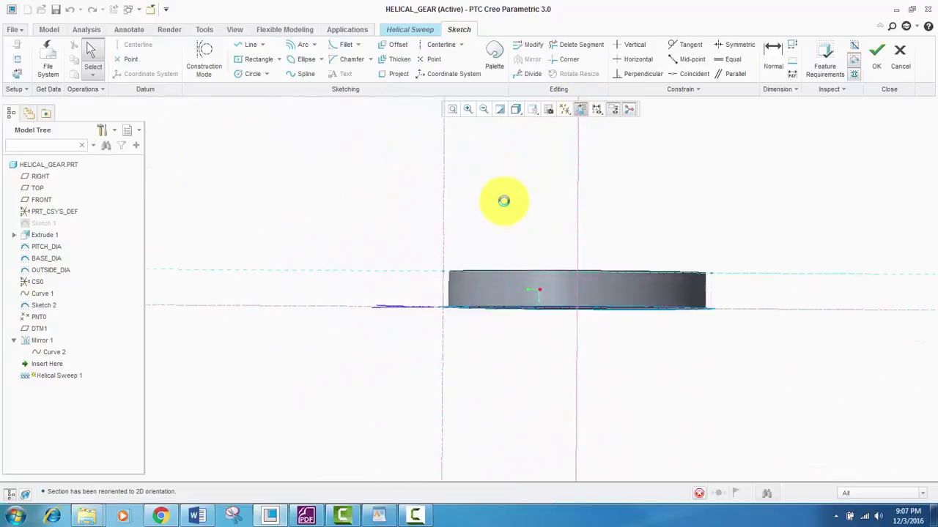
- Examine the sketch references around the profile start point and the gear axis
scroll(432, 290, up, 3)
scroll(458, 293, down, 4)
scroll(375, 278, up, 3)
scroll(376, 270, down, 6)
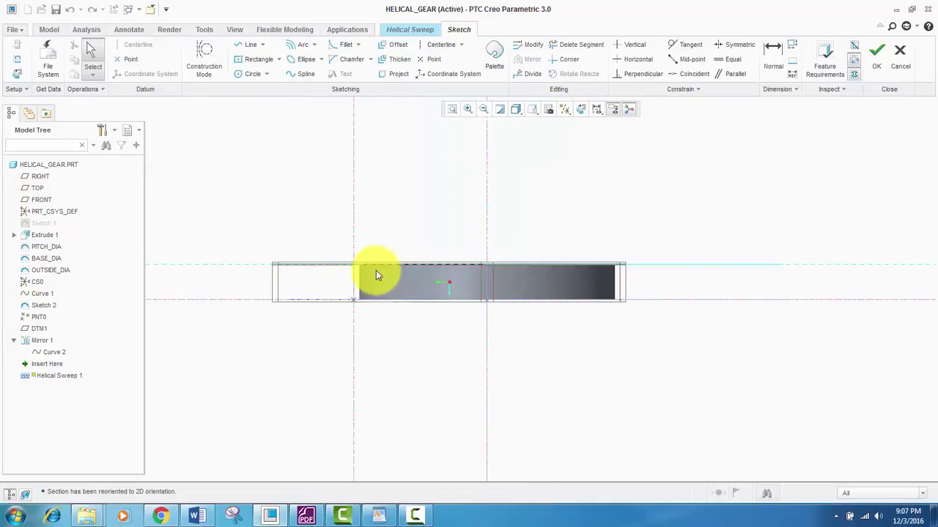
scroll(326, 277, down, 2)
scroll(330, 275, up, 4)
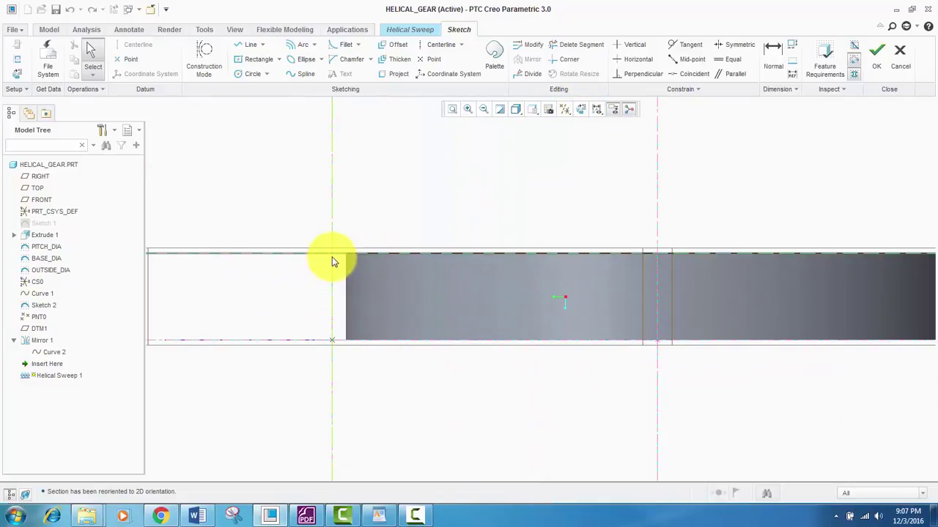
scroll(331, 262, down, 2)
scroll(327, 322, up, 2)
scroll(331, 328, down, 3)
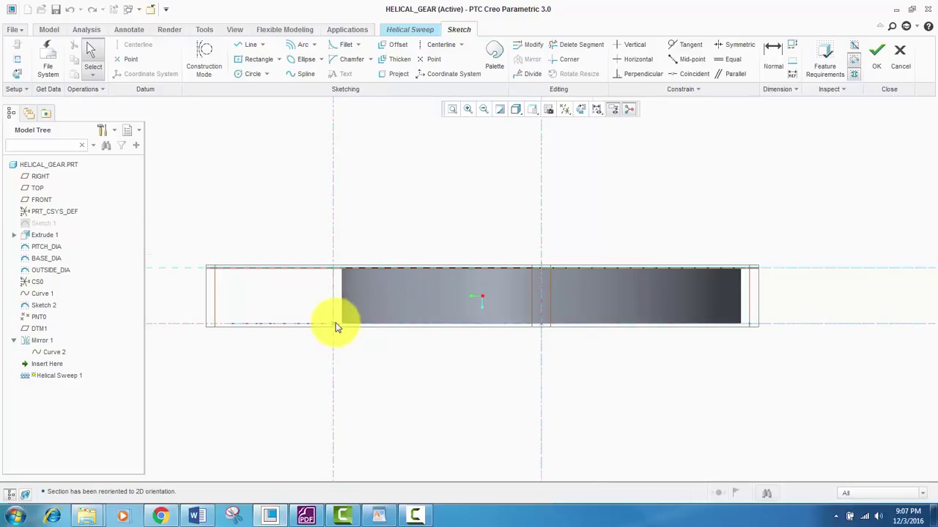
scroll(334, 323, up, 2)
scroll(332, 321, up, 2)
scroll(333, 241, down, 1)
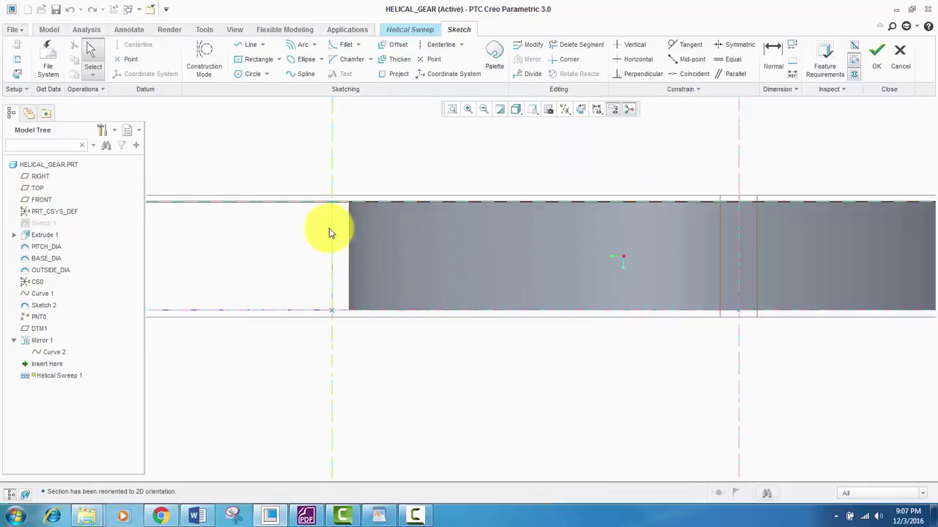
scroll(326, 256, up, 1)
scroll(483, 430, down, 3)
scroll(344, 359, up, 1)
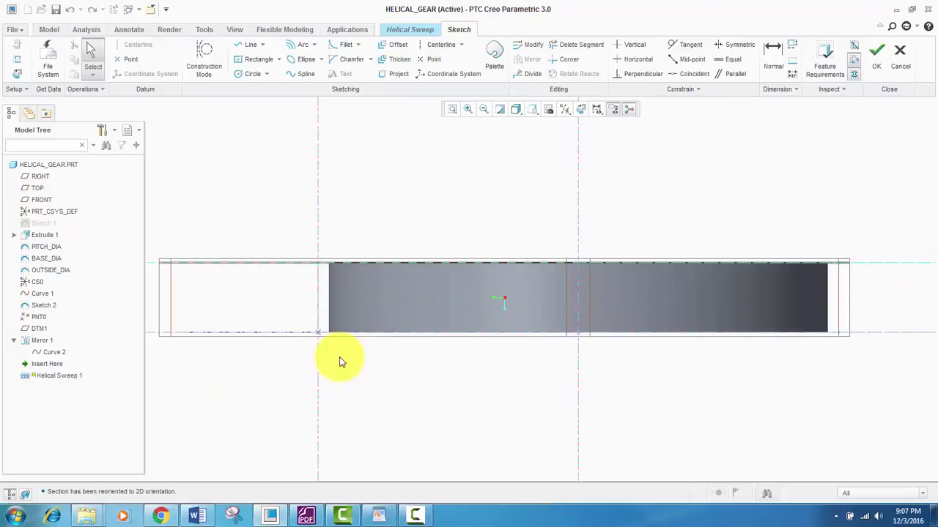
scroll(333, 344, up, 2)
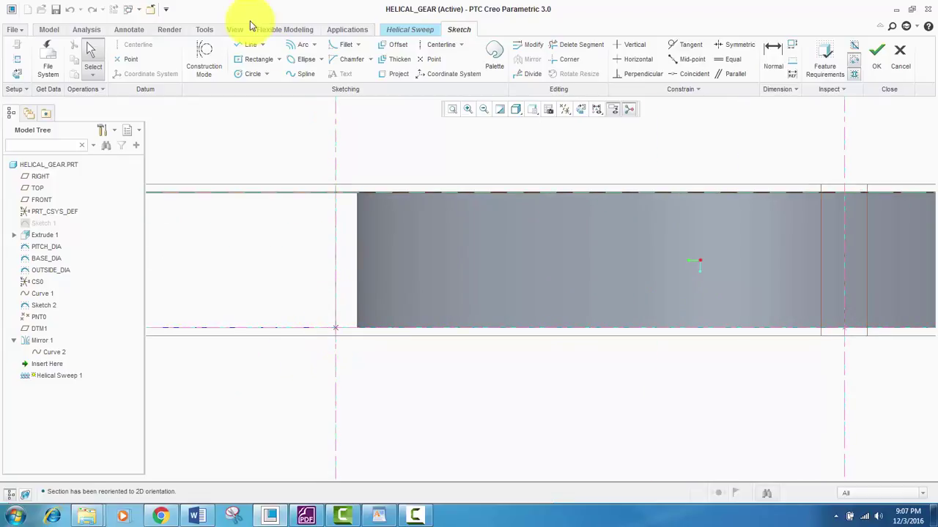
- Sketch a horizontal line along the gear face from the profile start point to the gear axis
click(245, 47)
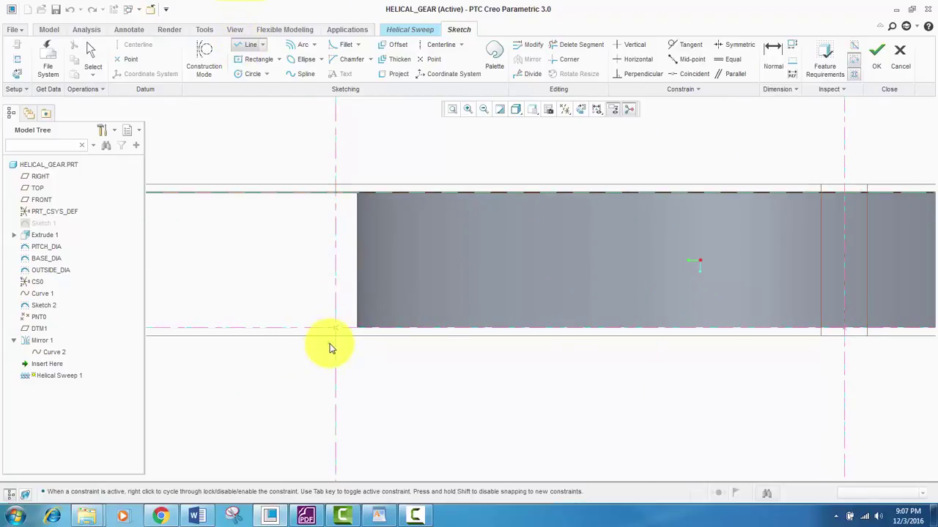
scroll(329, 343, up, 1)
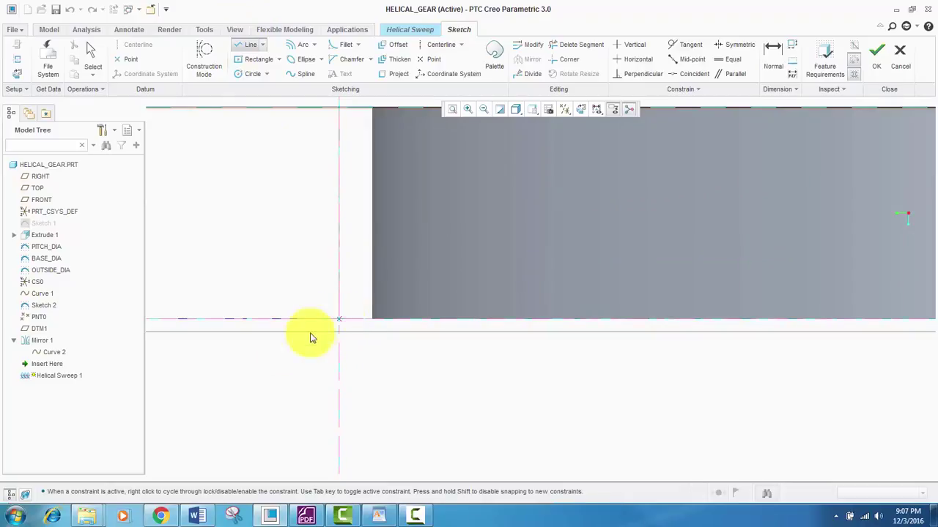
scroll(293, 352, down, 3)
scroll(559, 366, up, 1)
scroll(557, 368, up, 2)
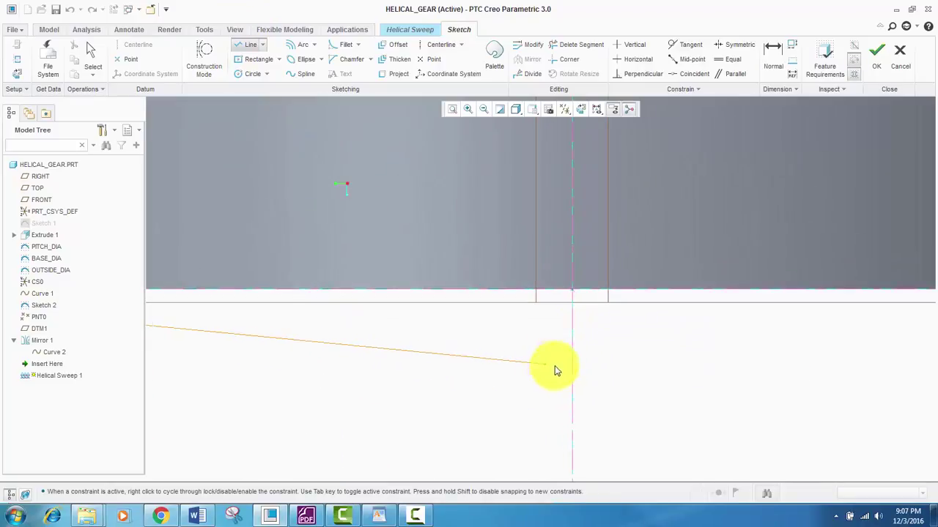
click(572, 290)
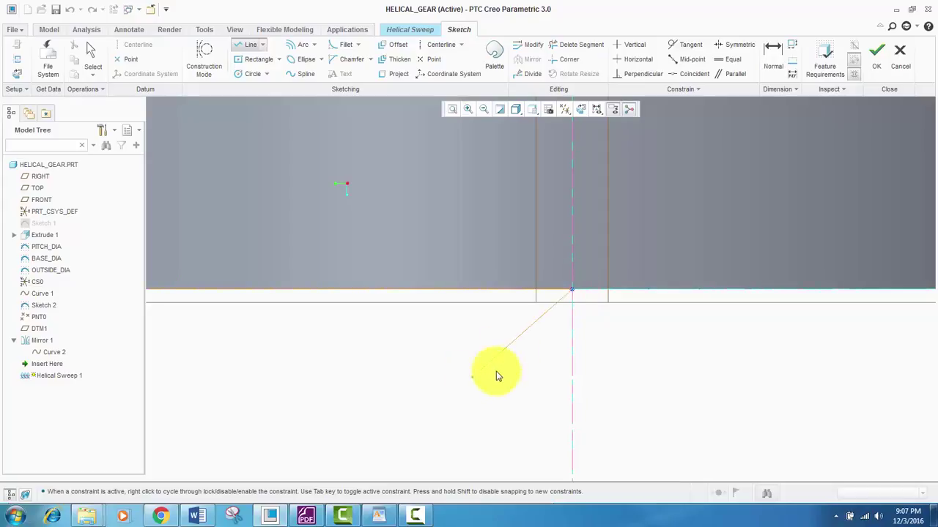
middle_click(556, 315)
scroll(558, 318, up, 5)
scroll(440, 320, down, 2)
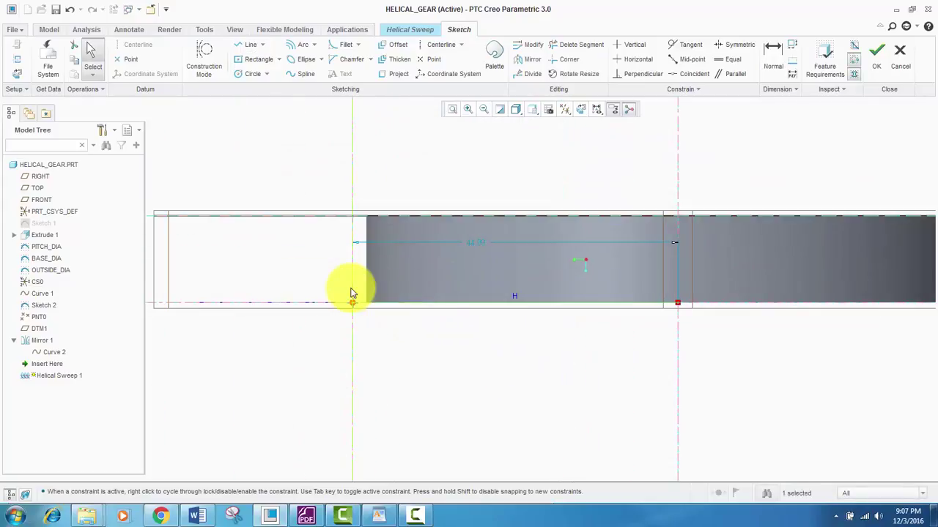
- Examine both endpoints of the section line, at the profile start point and on the gear axis
scroll(352, 293, down, 2)
scroll(373, 296, up, 2)
scroll(693, 303, down, 2)
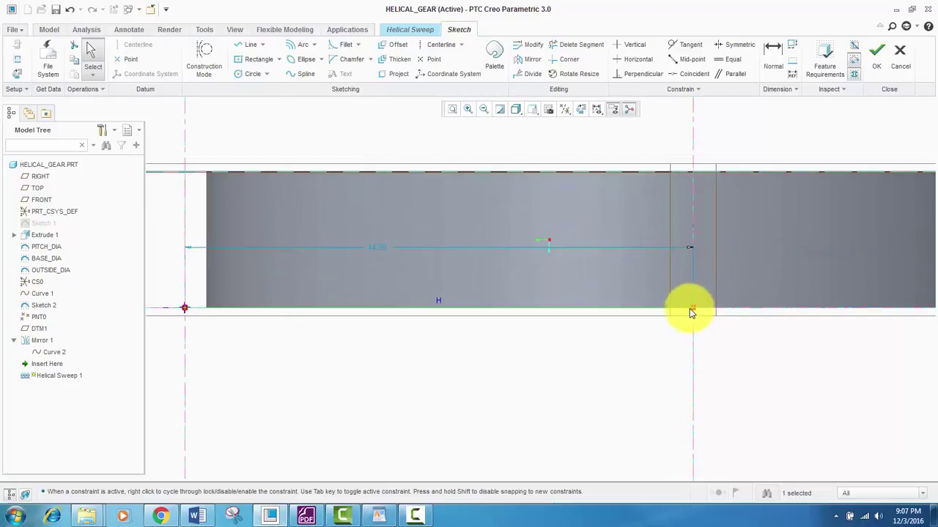
scroll(691, 307, up, 2)
scroll(692, 307, down, 4)
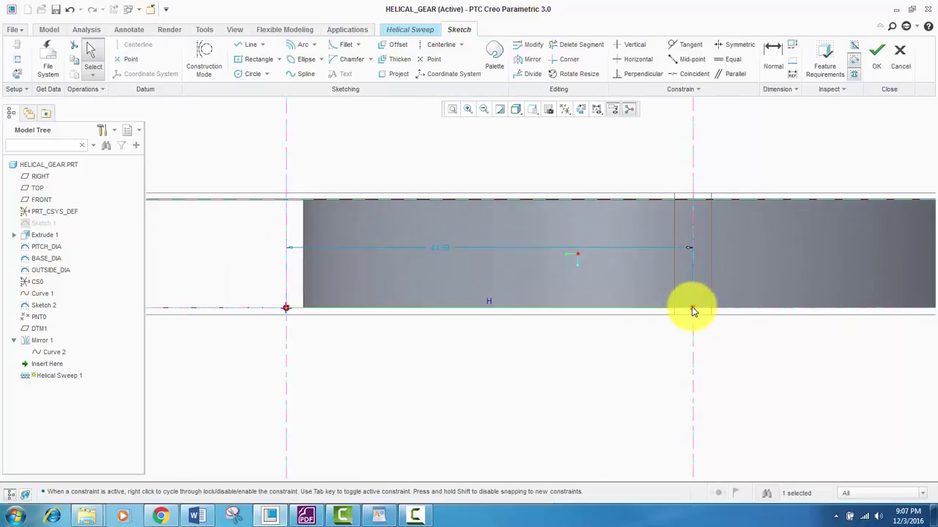
scroll(691, 311, up, 4)
scroll(692, 312, down, 4)
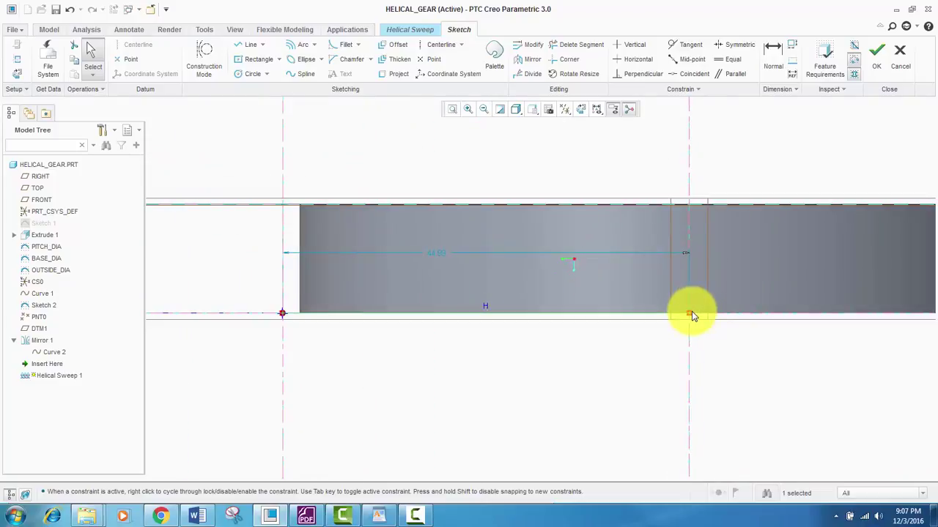
scroll(657, 319, up, 3)
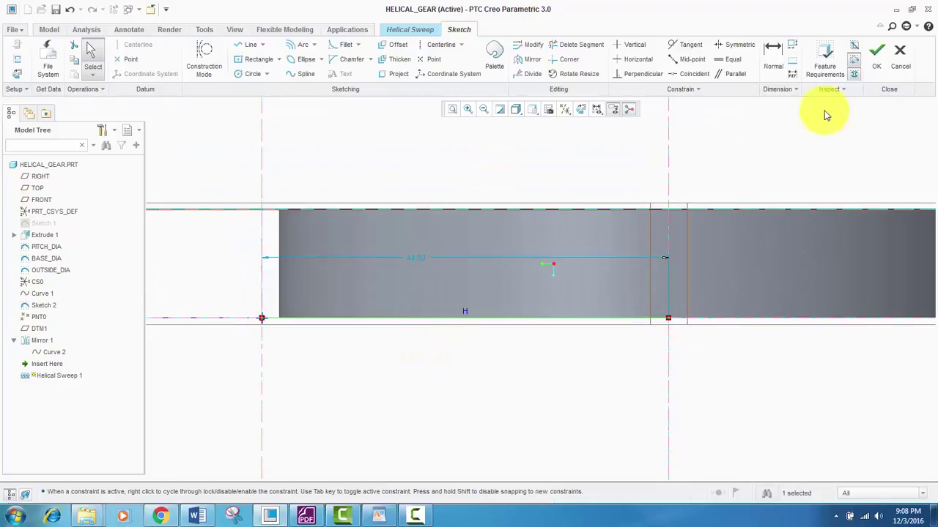
- Finish the section sketch and return to the helical sweep in a 3D view
click(878, 62)
scroll(414, 321, up, 3)
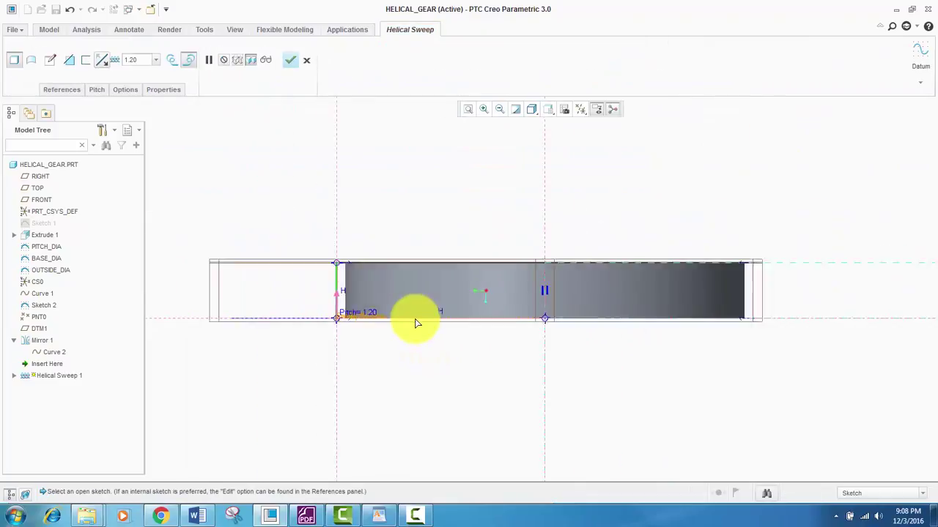
scroll(417, 319, down, 3)
mouse_move(431, 273)
middle_down()
mouse_move(527, 193)
mouse_move(444, 299)
mouse_move(444, 184)
middle_up()
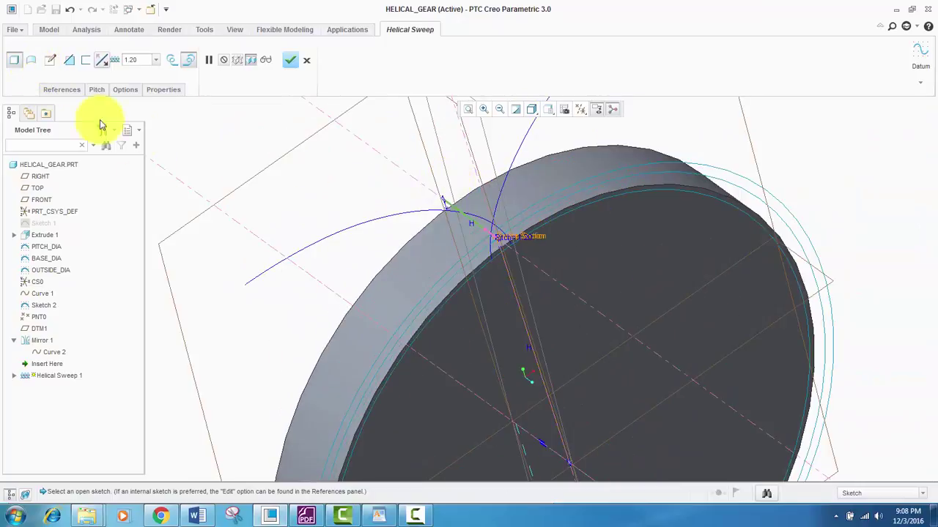
- Set the helical sweep to create a surface instead of a solid
middle_drag(393, 220, 373, 178)
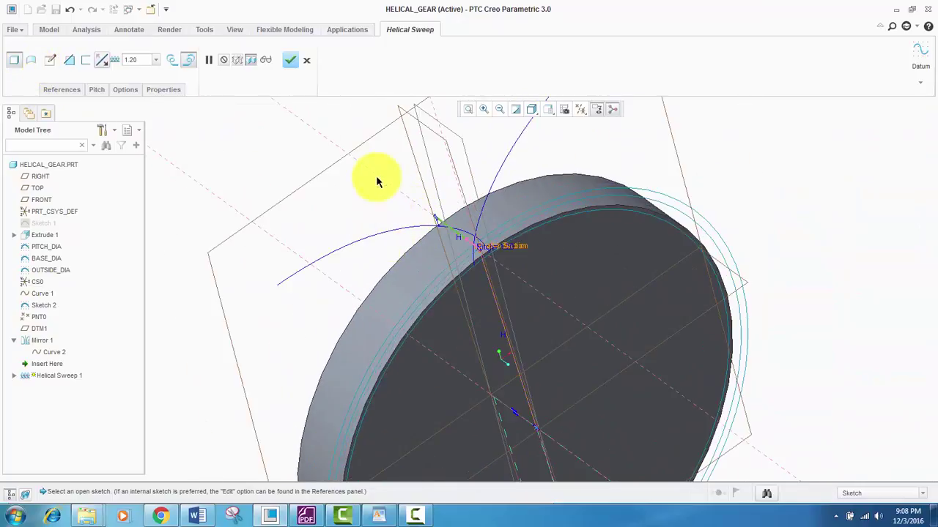
click(33, 61)
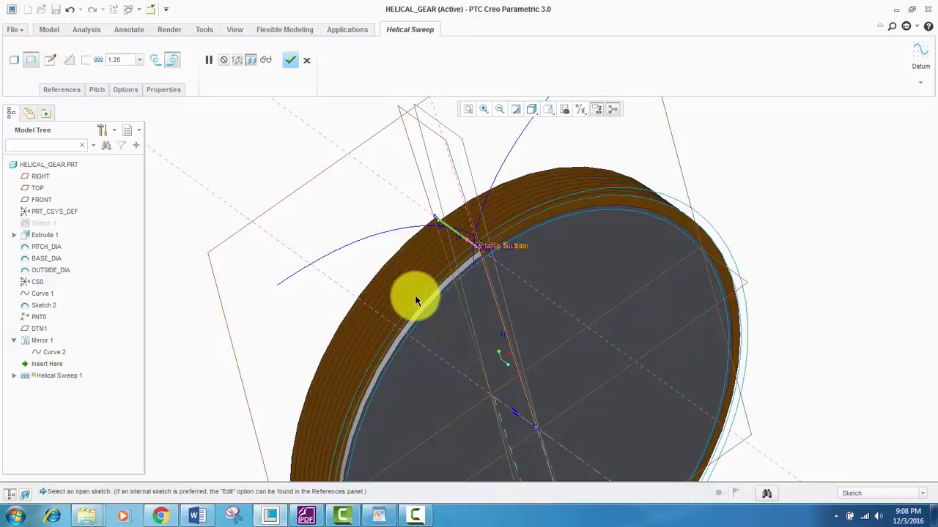
middle_drag(414, 298, 329, 230)
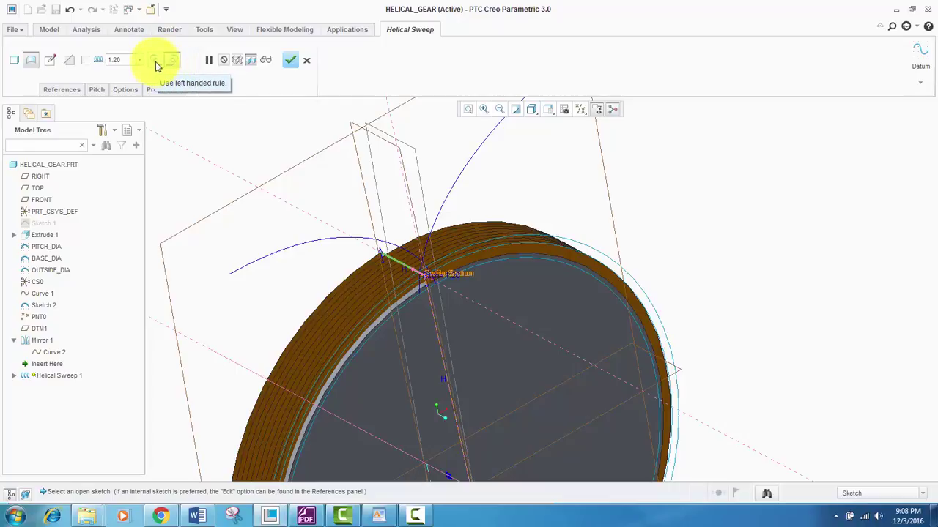
- Switch to steps_instructions.docx in Word, check the lead formula and the helix direction among the gear parameters, and minimize the document
click(200, 522)
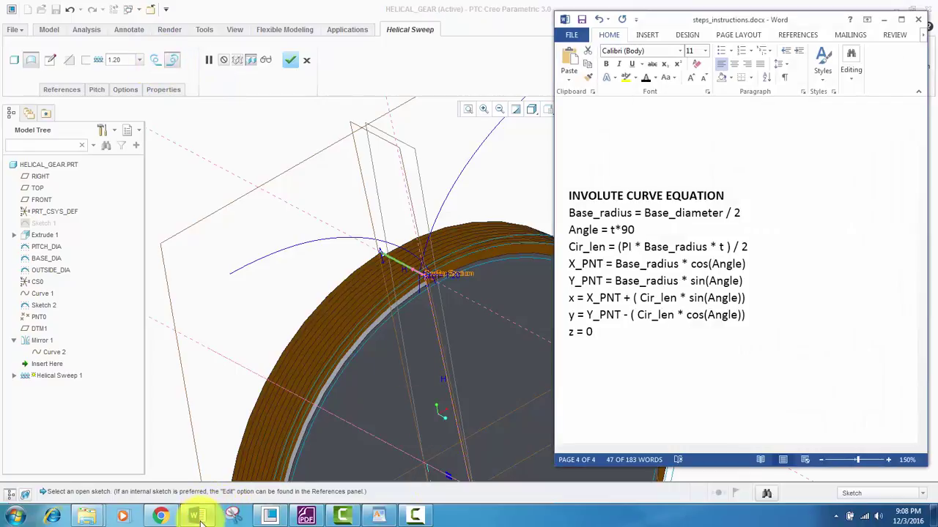
scroll(688, 224, up, 5)
scroll(706, 230, up, 15)
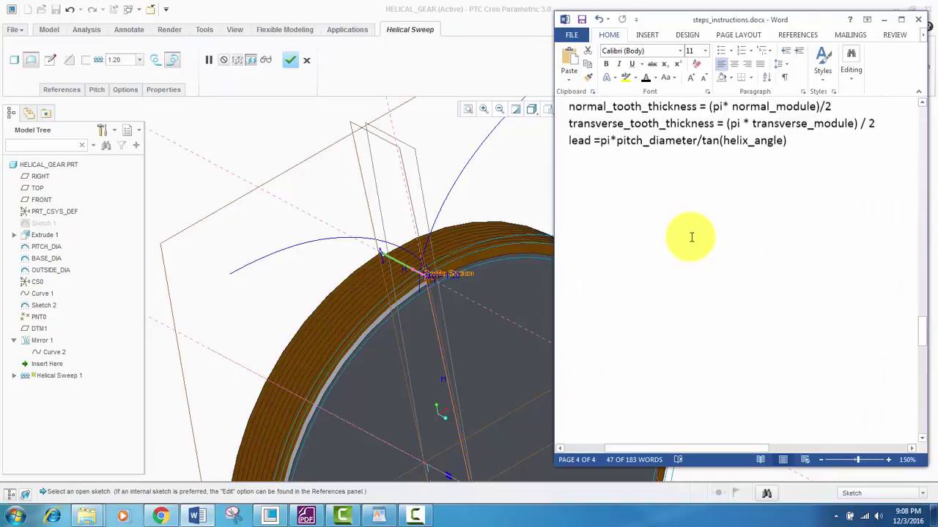
scroll(640, 266, down, 3)
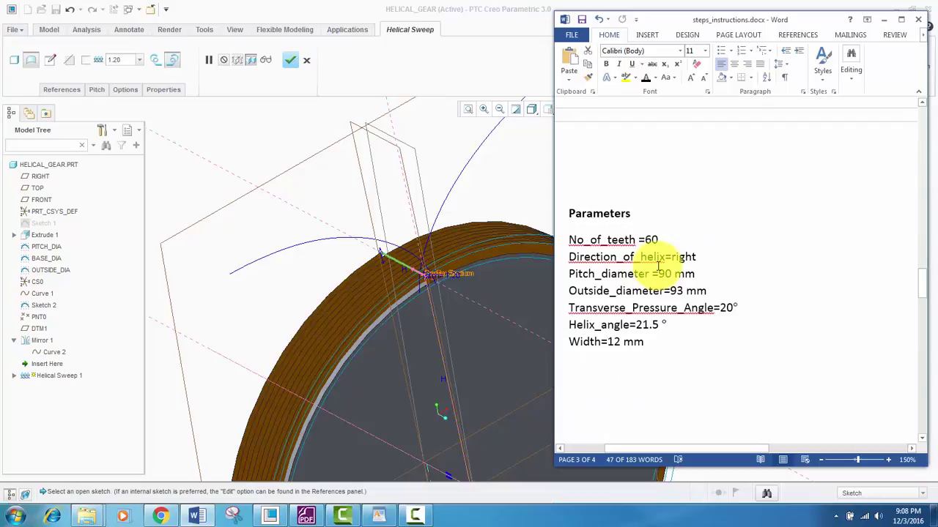
click(882, 21)
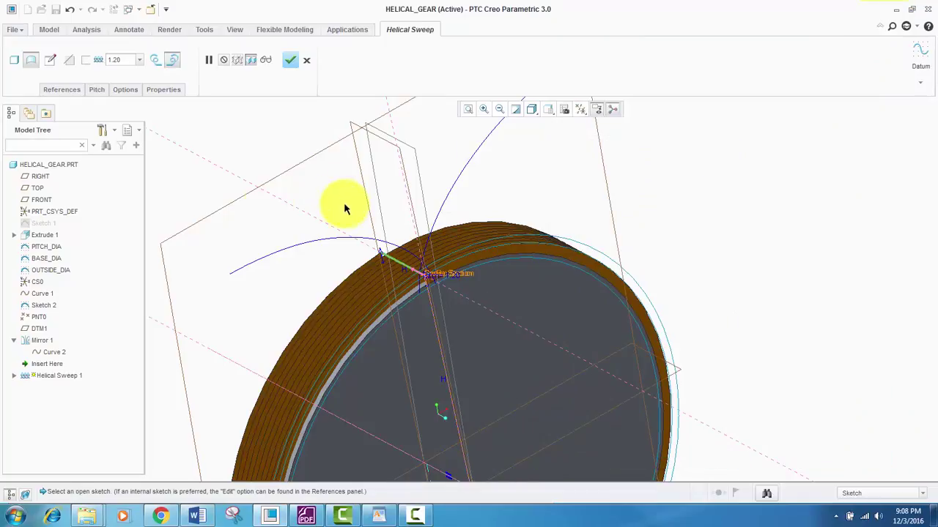
- Set the helical sweep's pitch to lead and accept adding it as a feature relation
click(115, 60)
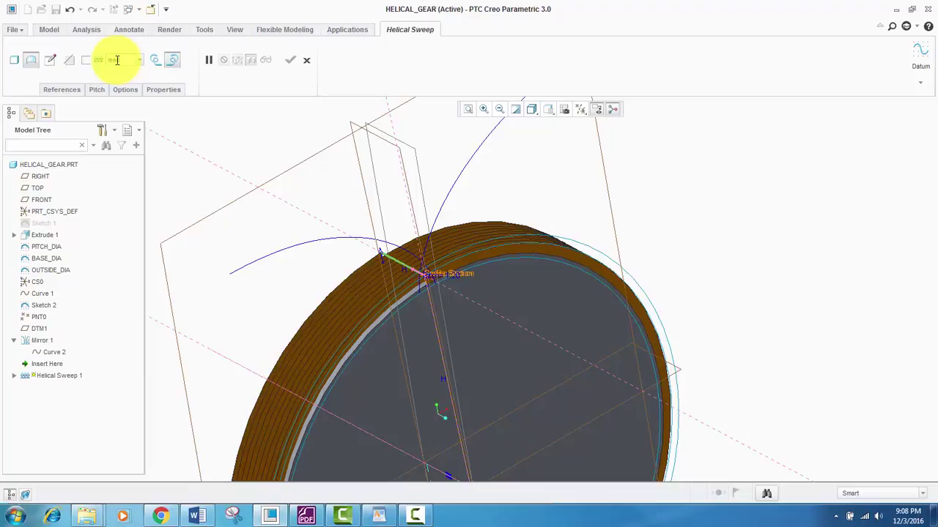
key(Return)
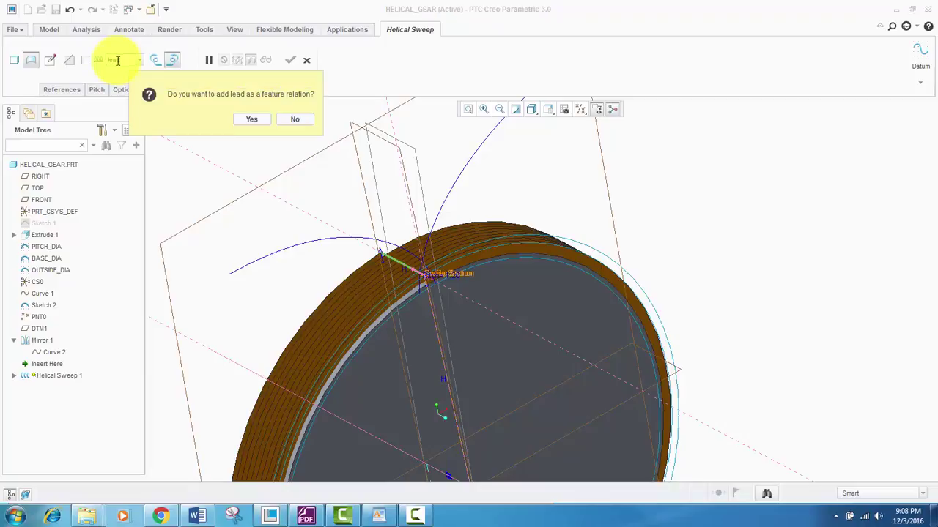
click(253, 121)
scroll(318, 239, up, 3)
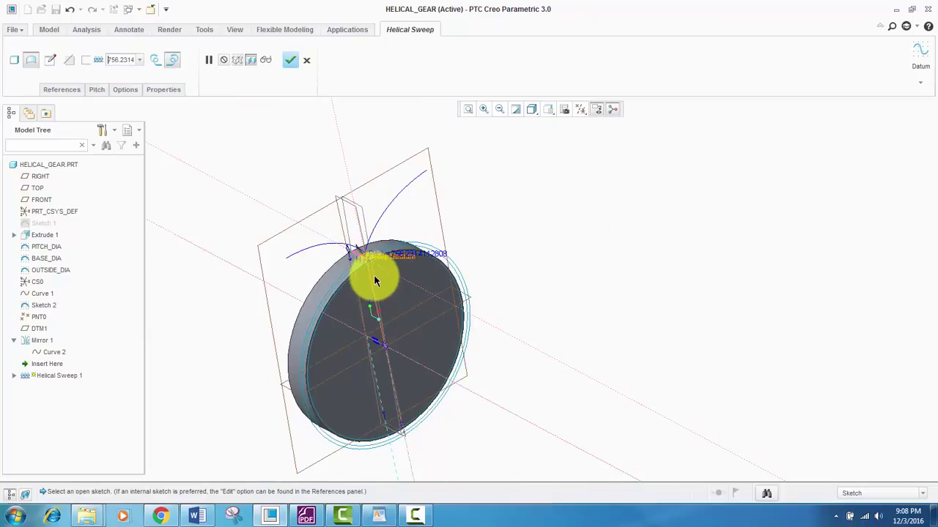
- Complete the helical sweep surface across the width of the gear blank
scroll(359, 260, down, 3)
middle_drag(333, 234, 312, 201)
scroll(356, 180, down, 3)
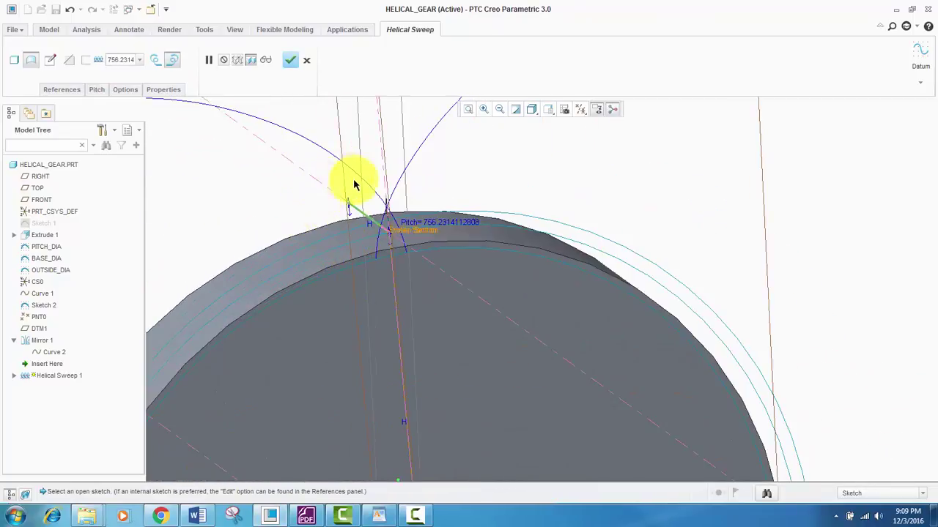
click(291, 65)
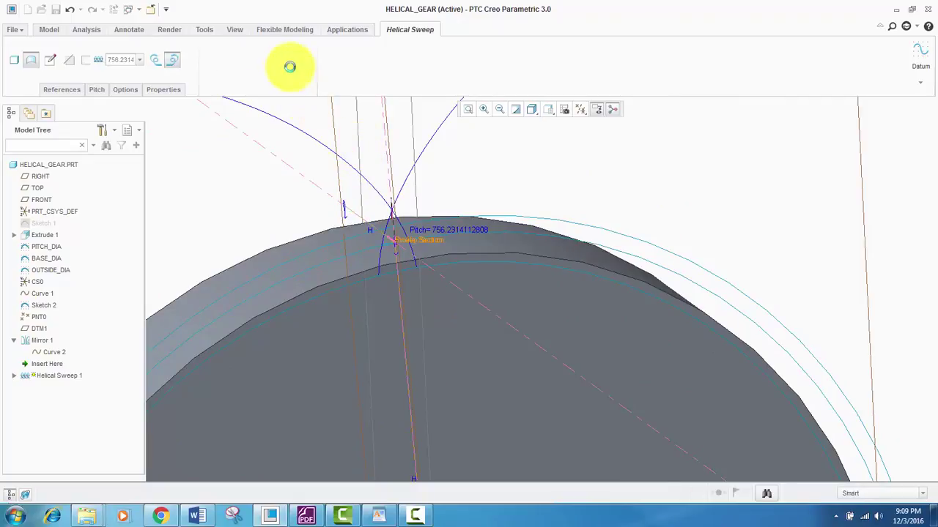
middle_drag(413, 322, 451, 270)
click(562, 224)
middle_drag(562, 224, 404, 142)
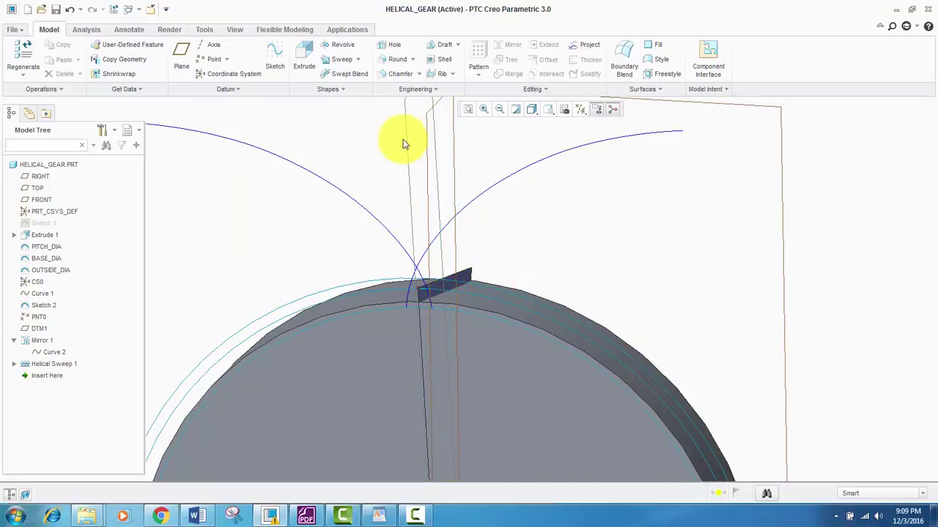
- Start a Sweep and select the outer edge of the helical surface as its origin trajectory
click(333, 60)
middle_drag(406, 403, 473, 236)
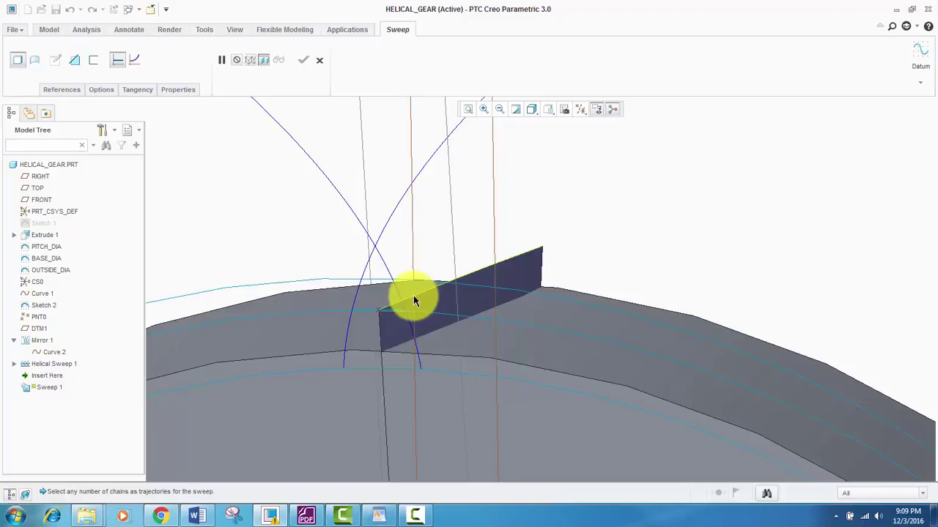
scroll(461, 270, up, 5)
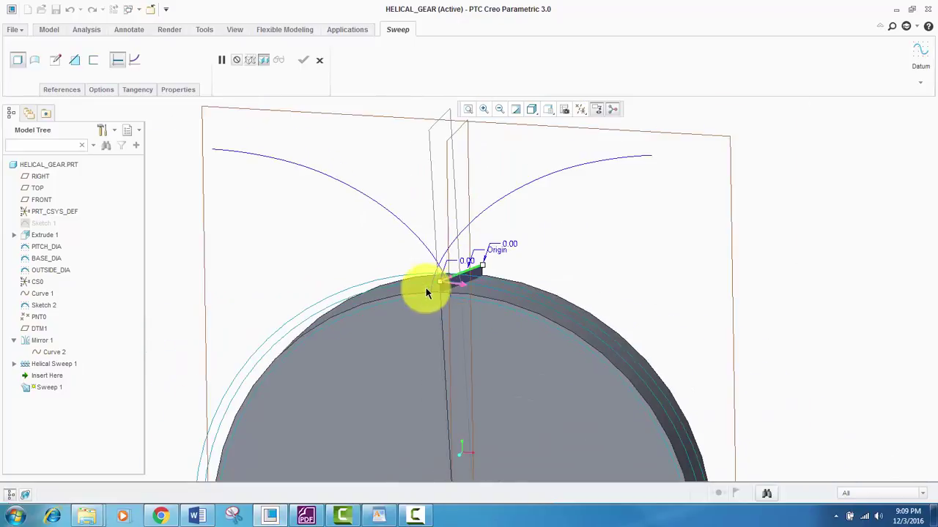
scroll(453, 277, down, 6)
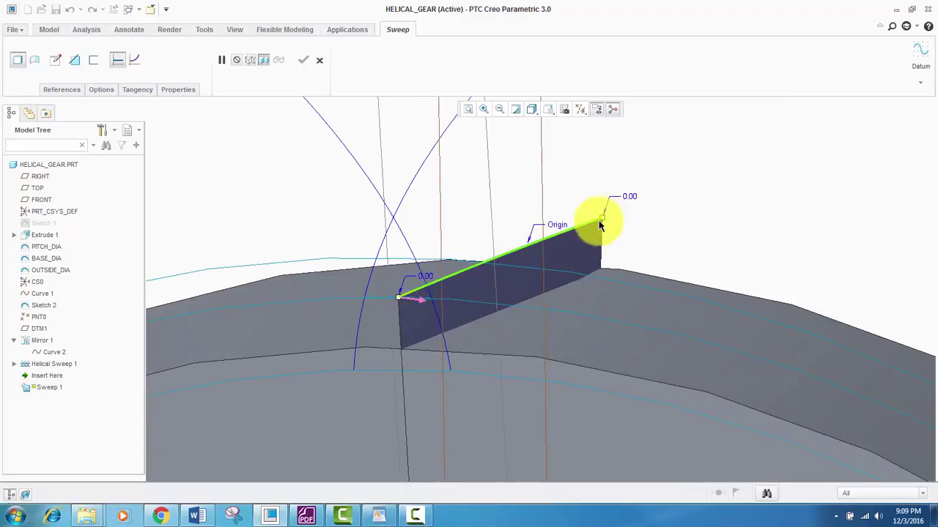
middle_drag(403, 278, 521, 230)
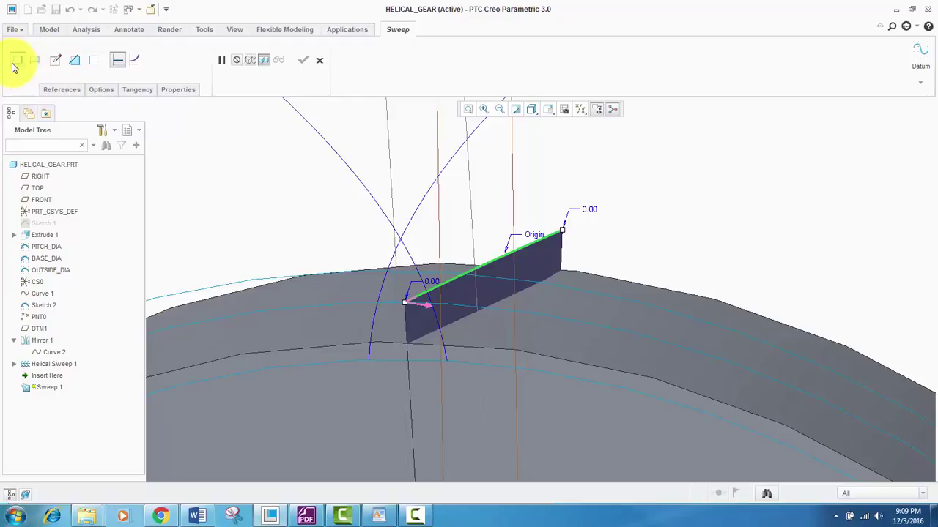
- Set the sweep's section plane control to Constant Normal Direction, using the flat front face of the gear blank as direction reference
click(66, 96)
click(59, 88)
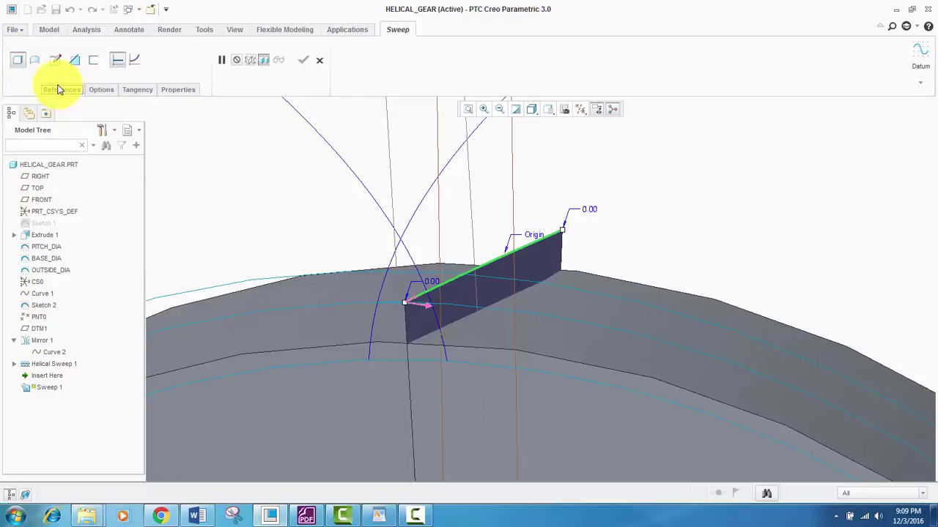
scroll(383, 292, up, 3)
scroll(266, 271, down, 2)
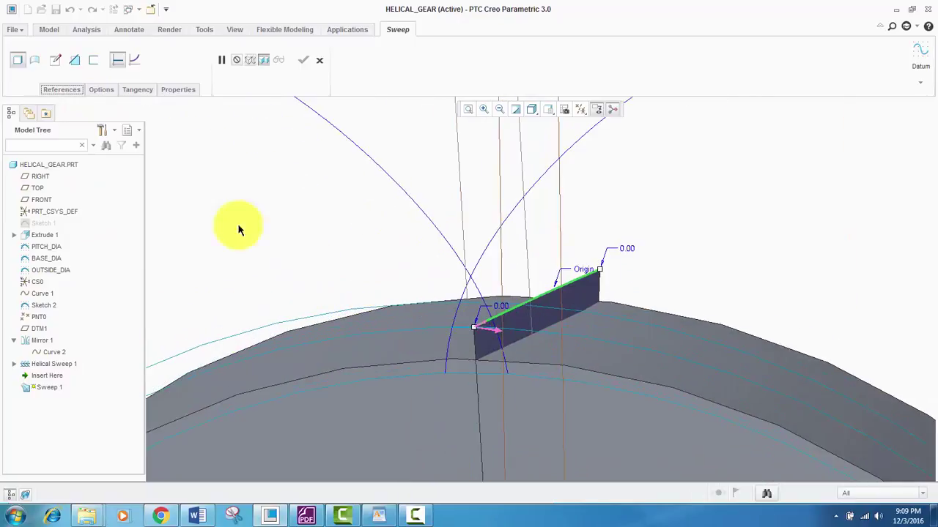
click(53, 91)
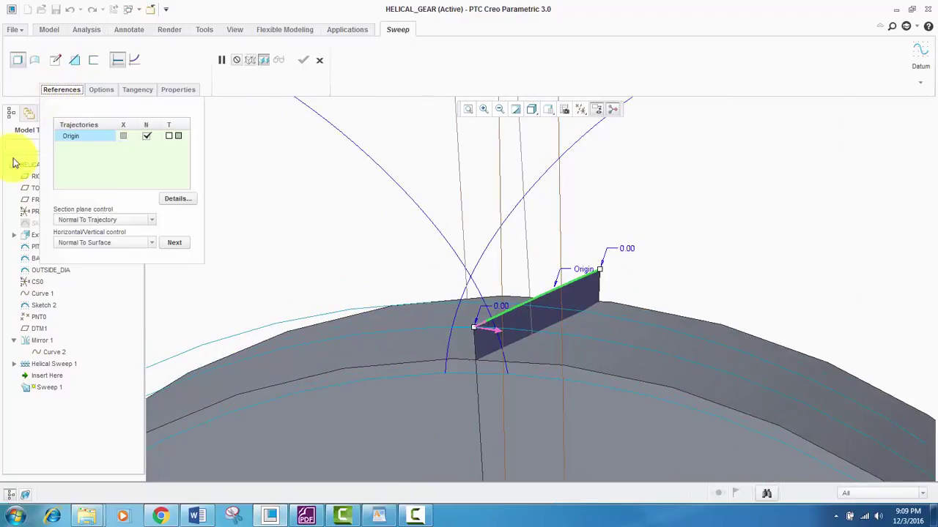
click(99, 221)
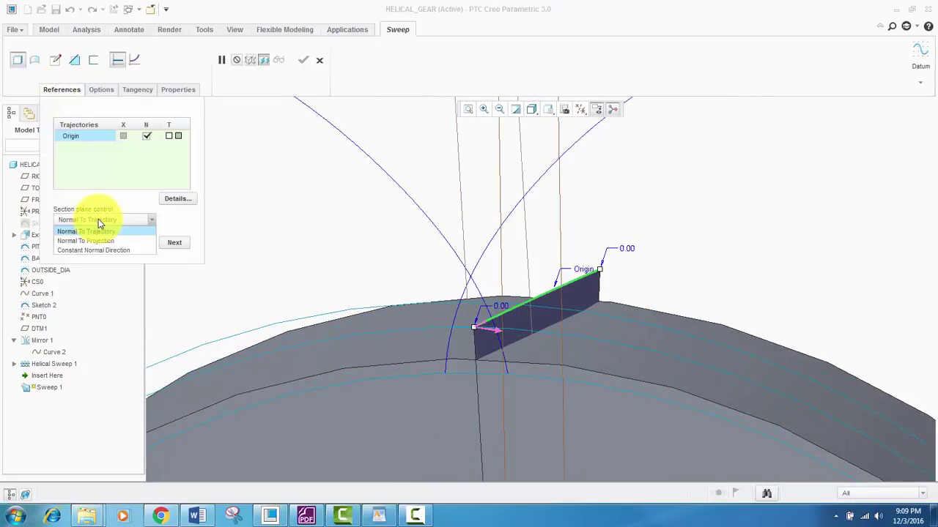
click(74, 250)
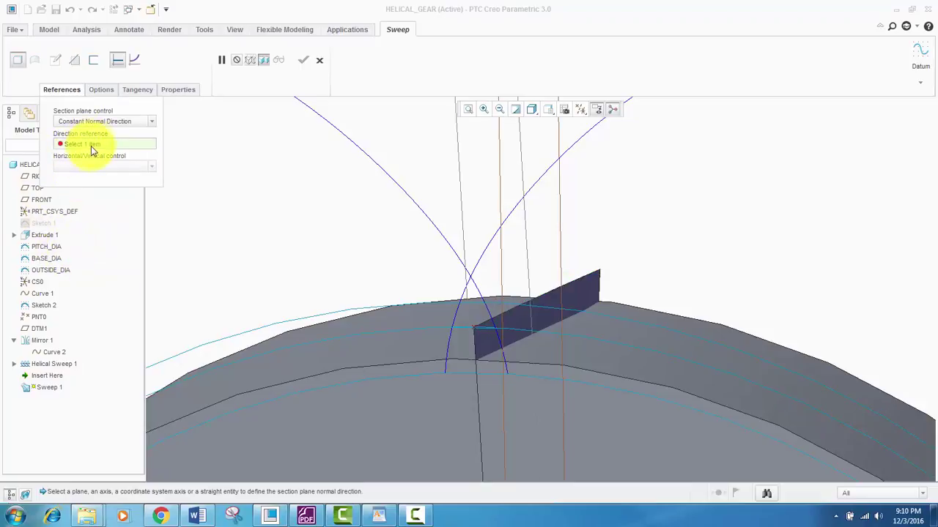
mouse_move(435, 182)
middle_down()
mouse_move(488, 261)
mouse_move(503, 335)
mouse_move(520, 291)
middle_up()
scroll(403, 316, down, 2)
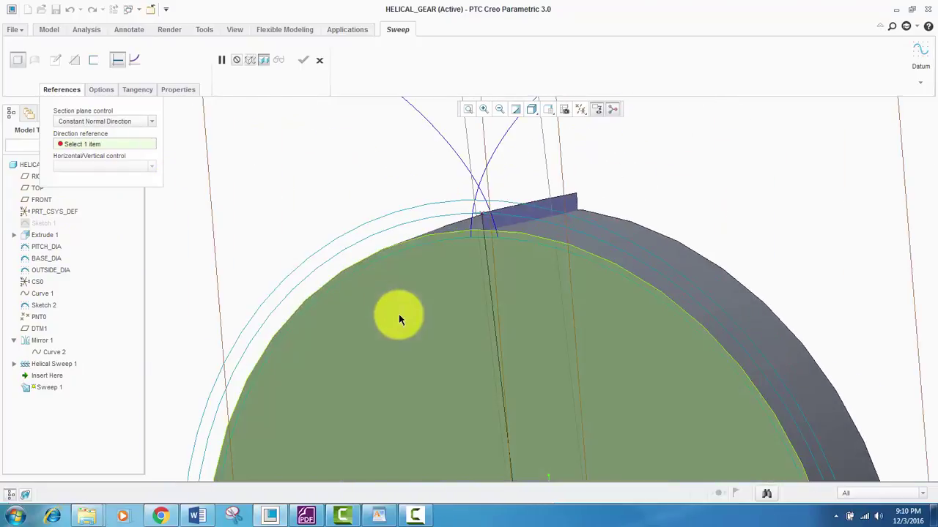
middle_drag(420, 228, 398, 293)
click(409, 313)
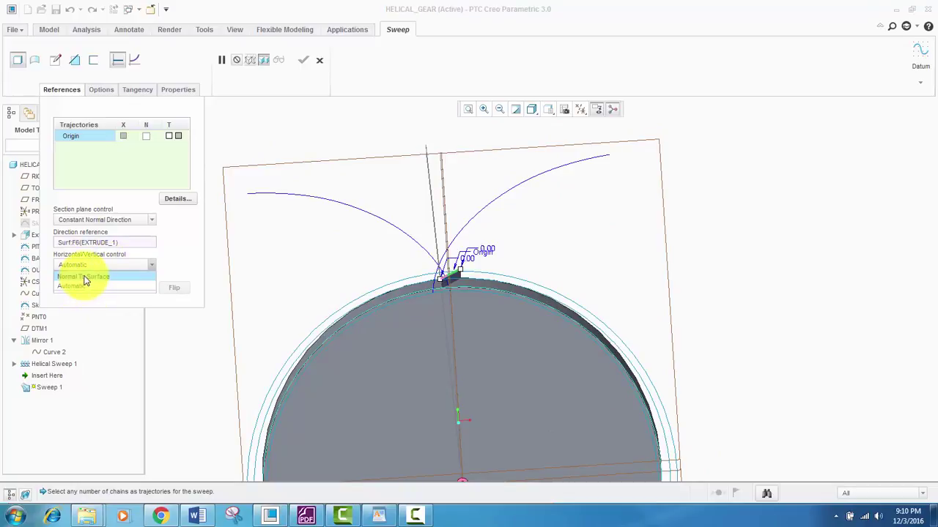
- Set the sweep's horizontal/vertical control to Normal To Surface
click(87, 278)
scroll(432, 292, down, 2)
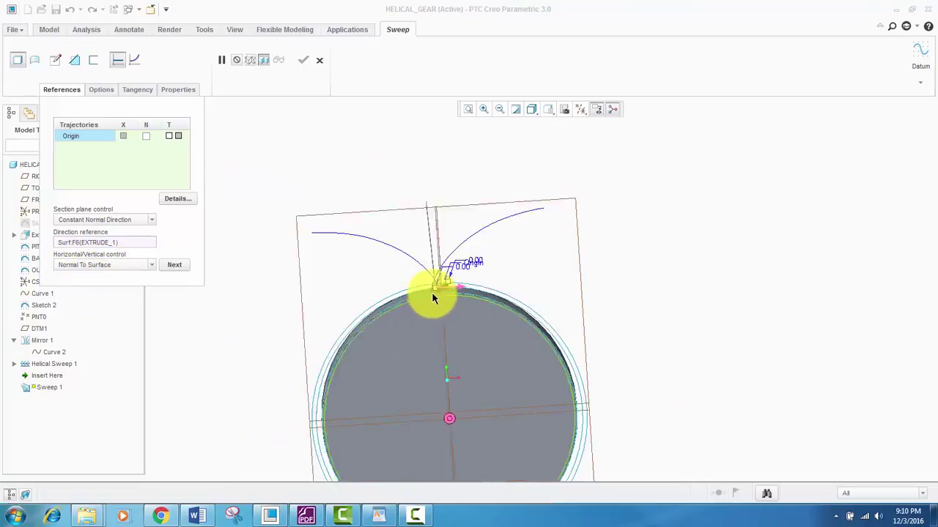
scroll(439, 282, up, 4)
middle_drag(431, 327, 447, 327)
scroll(447, 321, up, 2)
scroll(433, 318, down, 1)
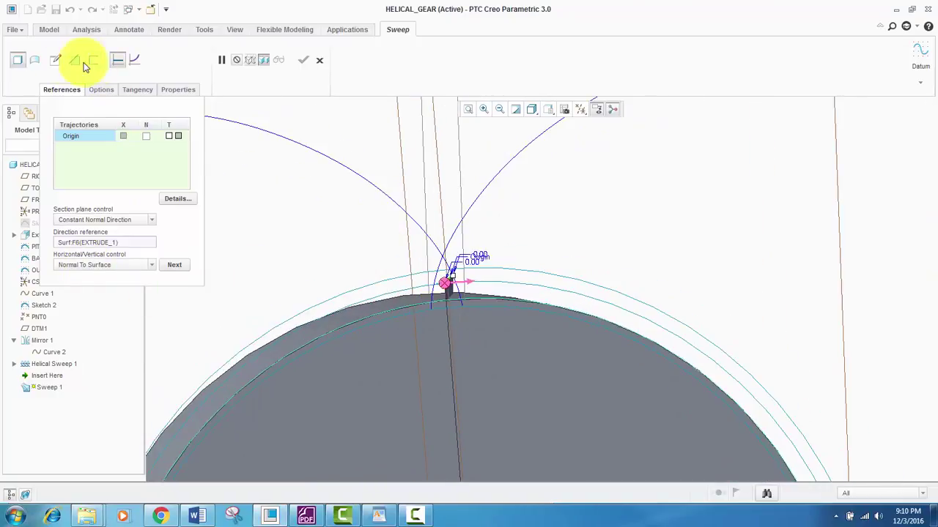
- Open the sweep's section sketch and orient the view normal to the face carrying the involute curves
click(55, 60)
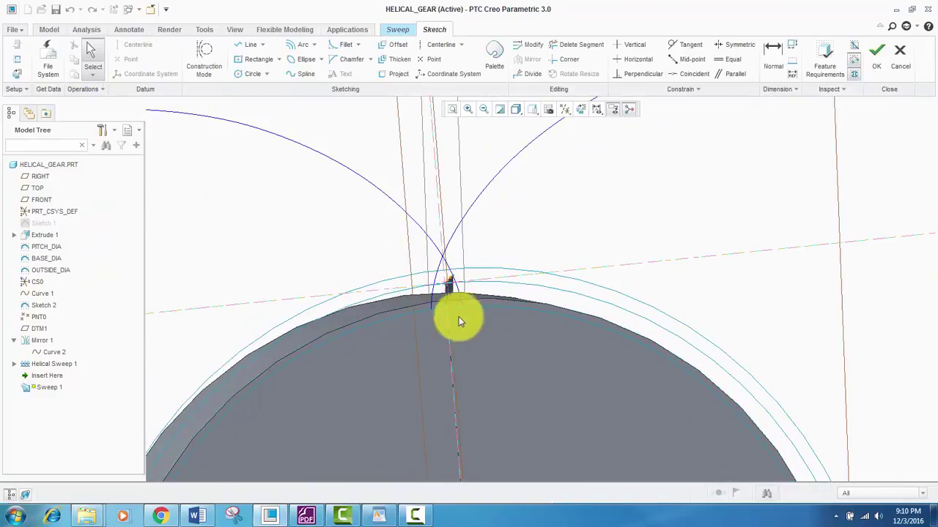
click(581, 109)
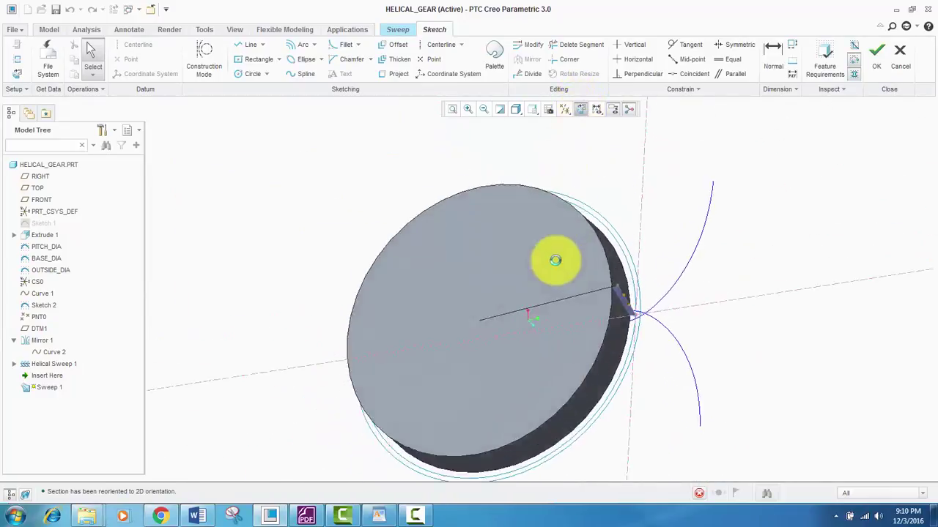
scroll(599, 288, up, 2)
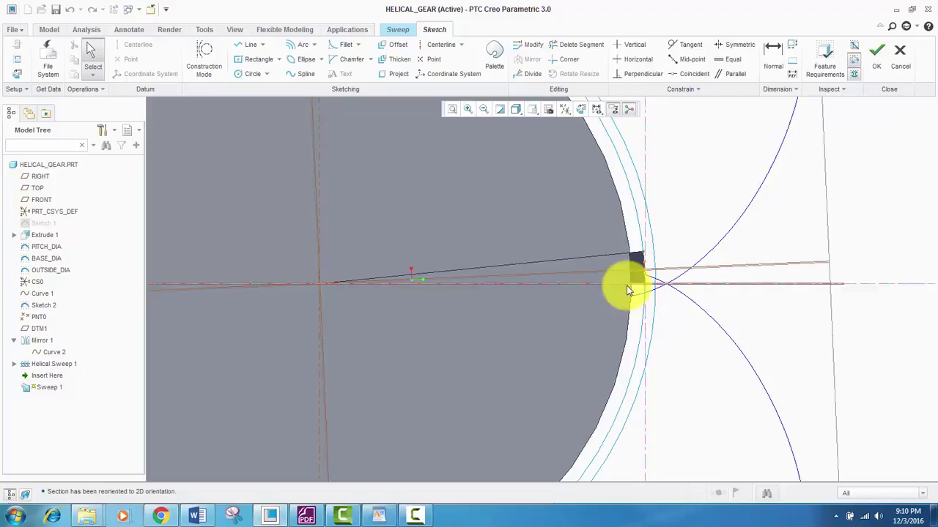
scroll(593, 309, down, 3)
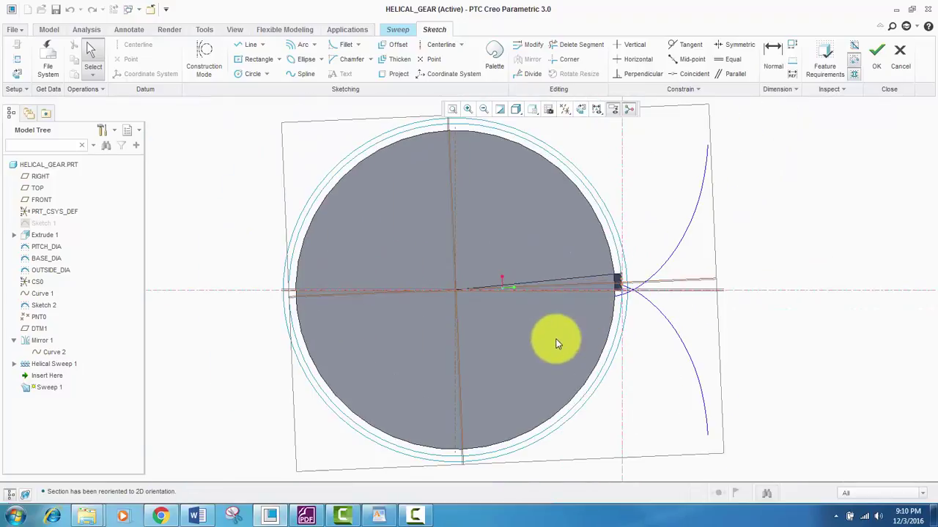
mouse_move(555, 342)
middle_down()
mouse_move(486, 303)
mouse_move(473, 188)
mouse_move(486, 211)
mouse_move(491, 198)
middle_up()
scroll(535, 217, up, 2)
scroll(557, 214, down, 1)
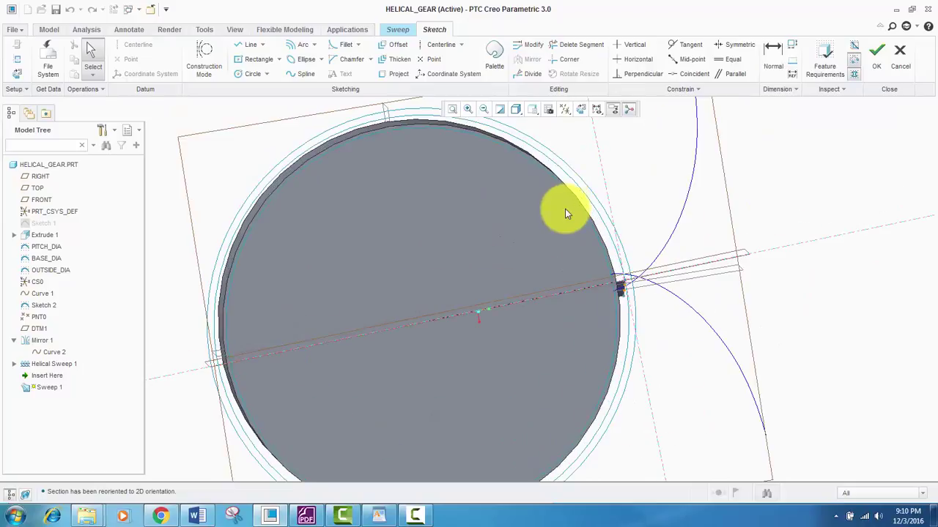
click(533, 110)
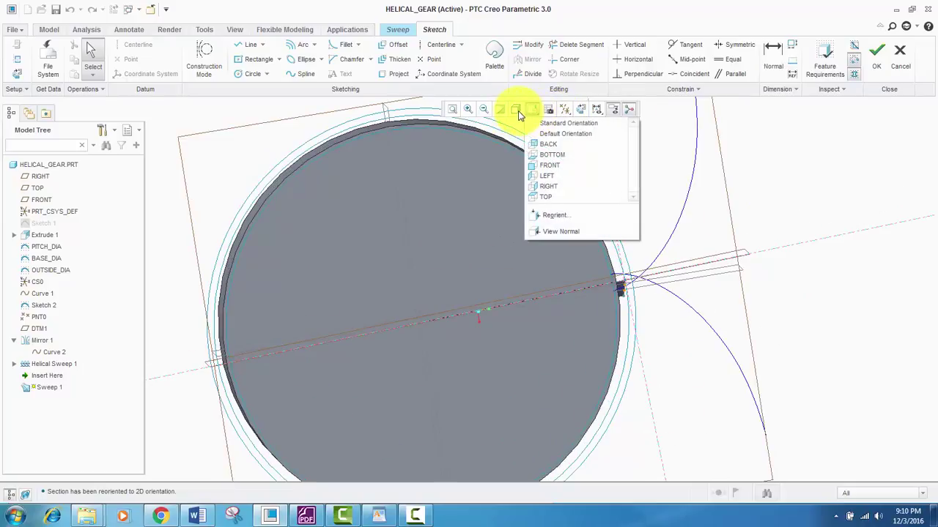
click(551, 231)
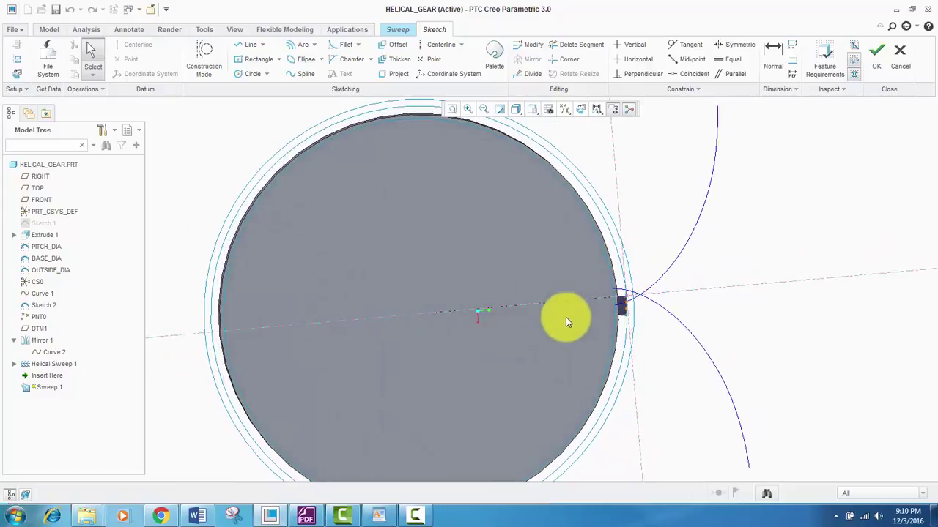
- Project both involute curves into the section sketch as single edges
scroll(639, 308, up, 5)
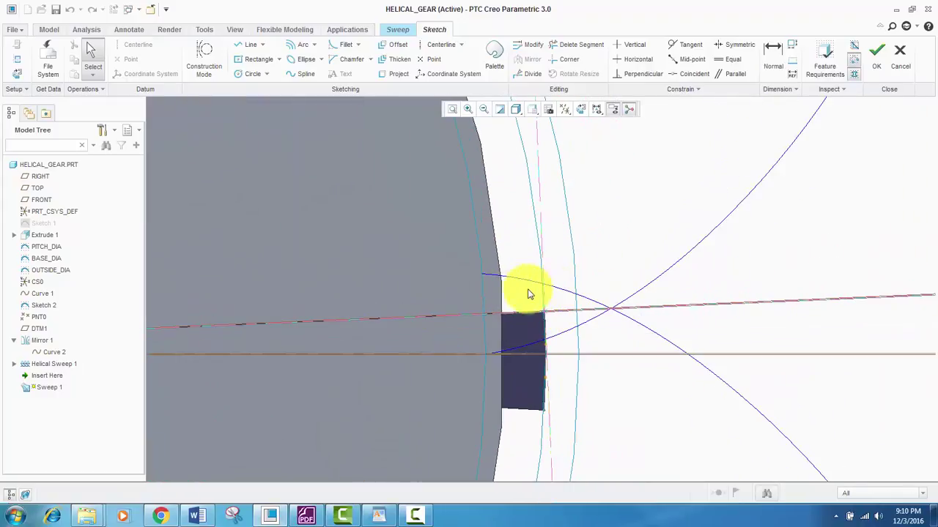
scroll(499, 282, up, 4)
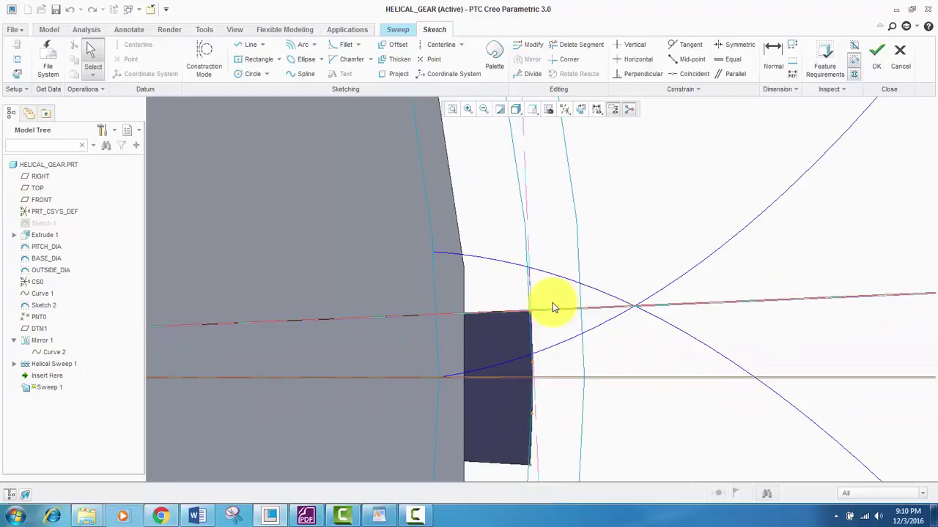
scroll(596, 305, down, 2)
scroll(523, 283, up, 1)
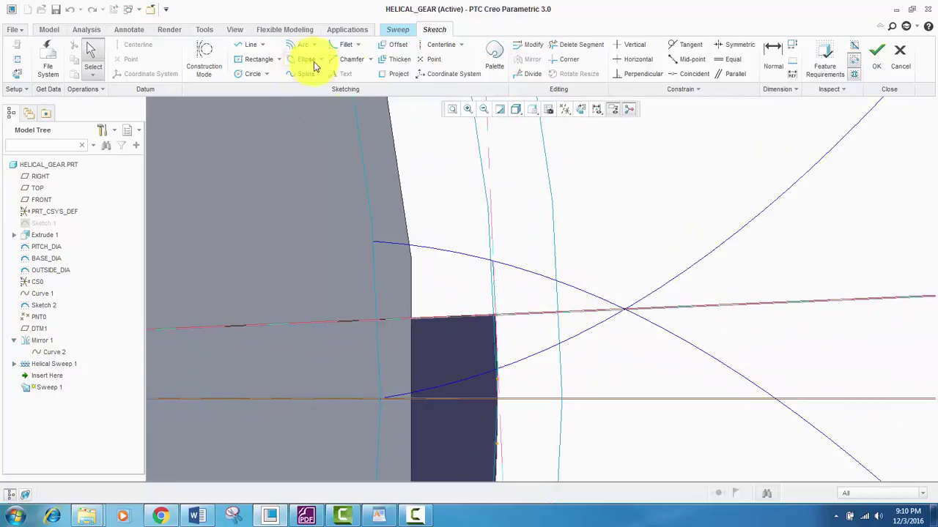
click(397, 74)
scroll(553, 330, up, 1)
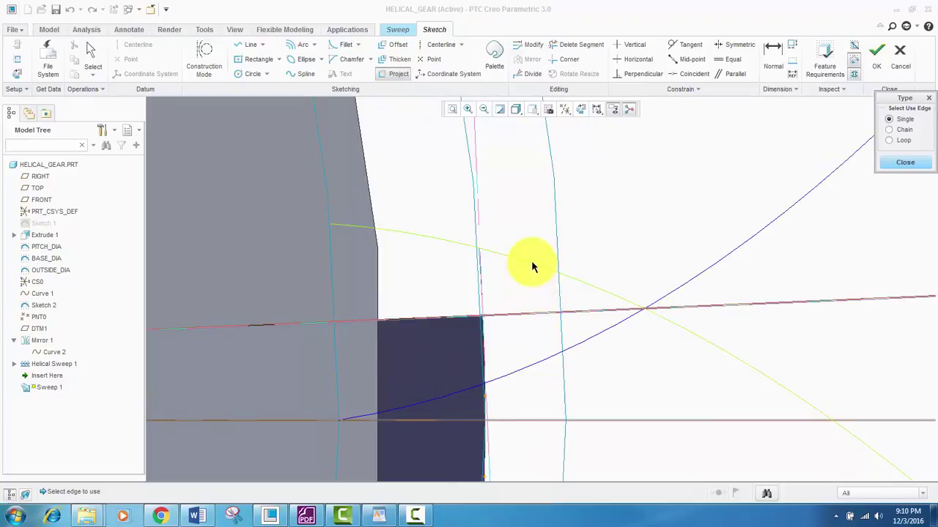
click(533, 267)
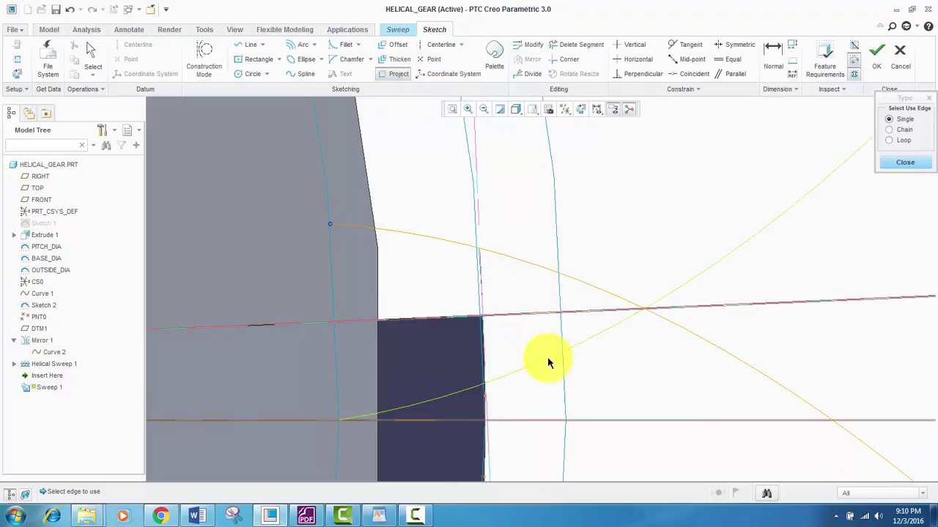
click(547, 362)
scroll(530, 367, up, 3)
scroll(519, 370, down, 3)
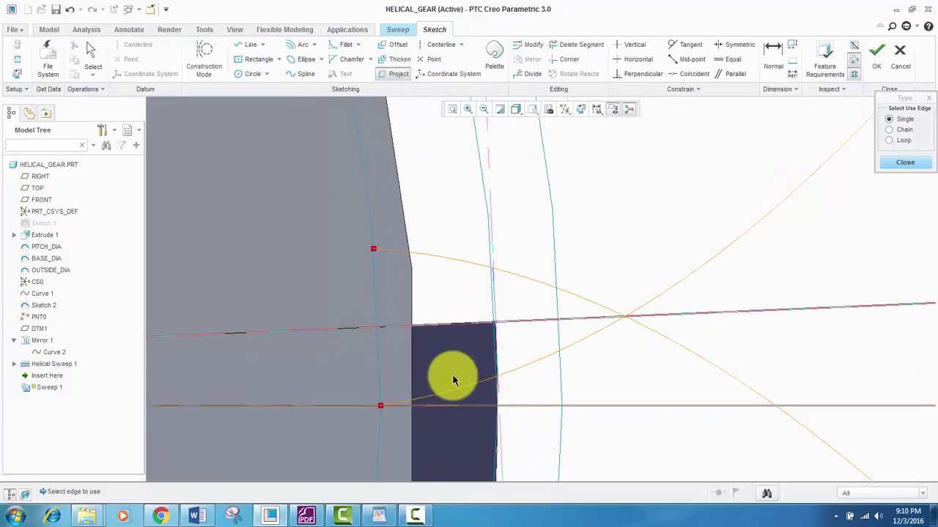
- Draw a concentric arc along the outside diameter circle between the two projected involute curves
middle_drag(499, 350, 559, 339)
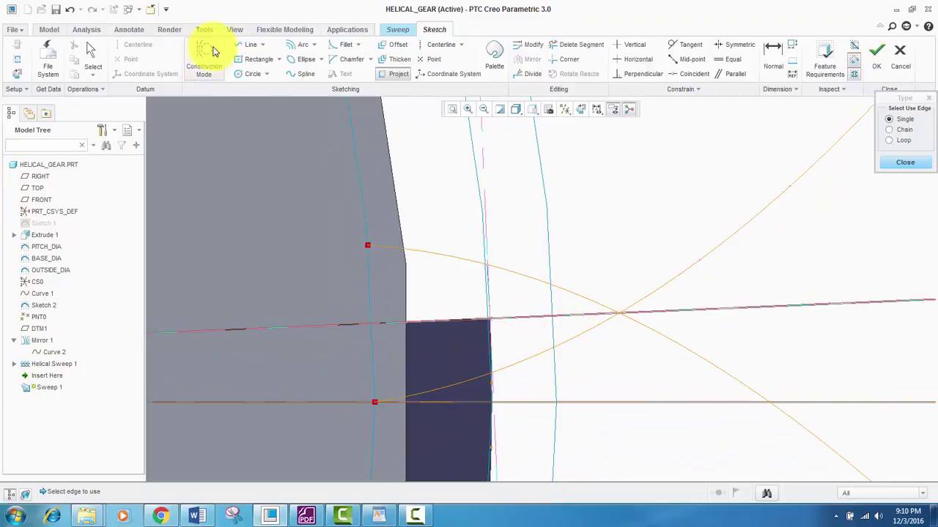
click(314, 46)
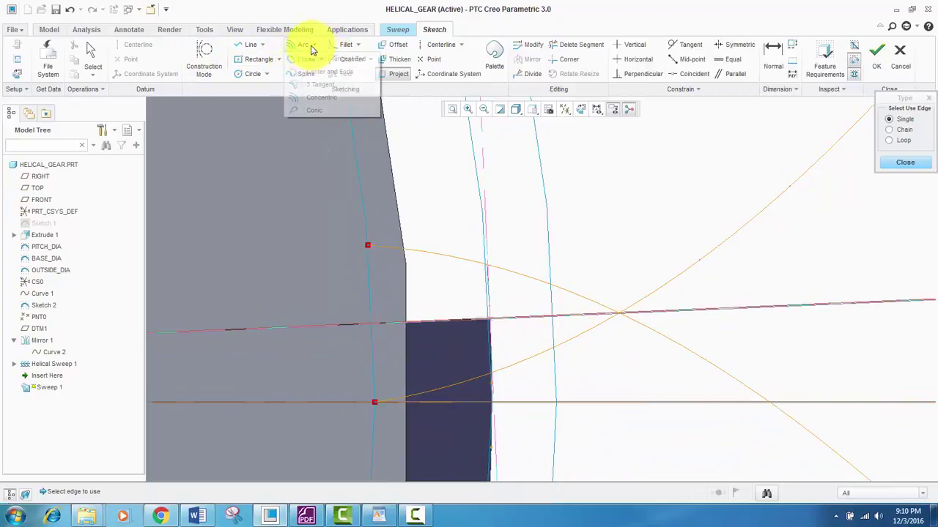
click(299, 101)
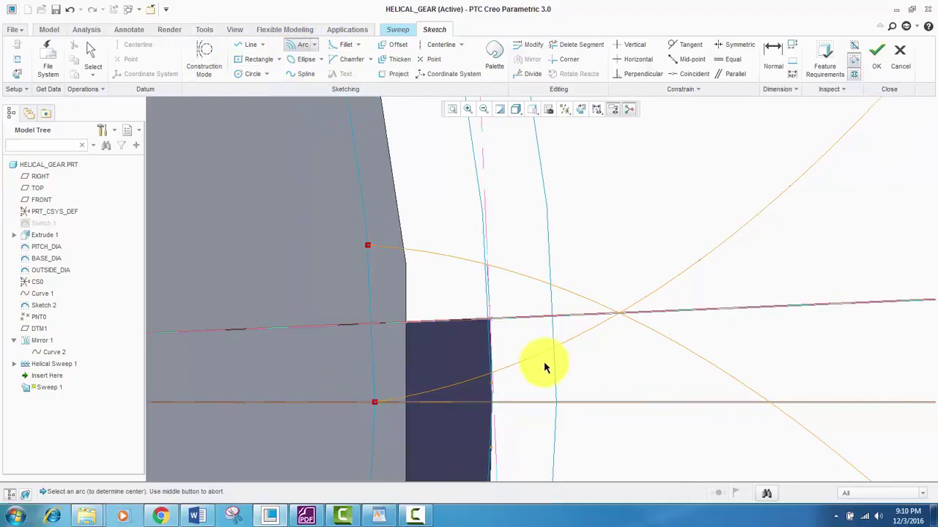
click(548, 249)
scroll(555, 303, up, 3)
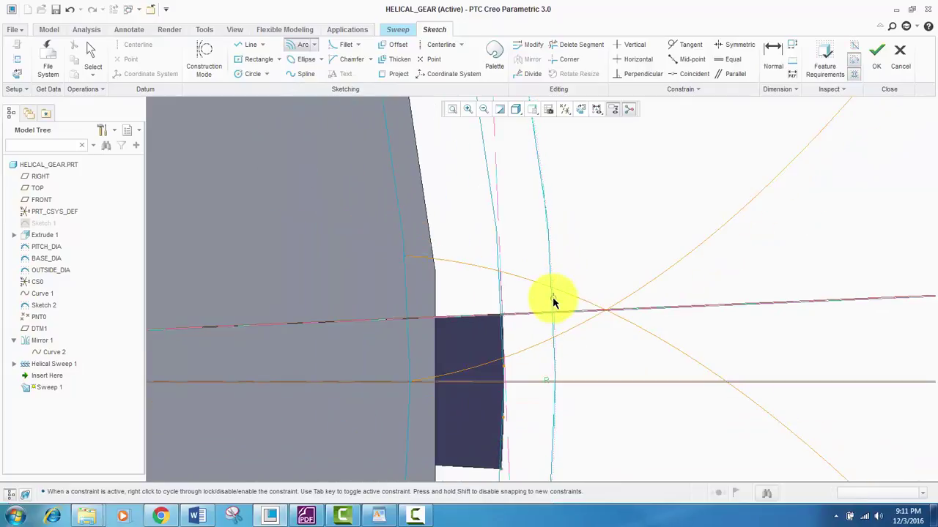
scroll(555, 300, up, 2)
scroll(554, 299, down, 5)
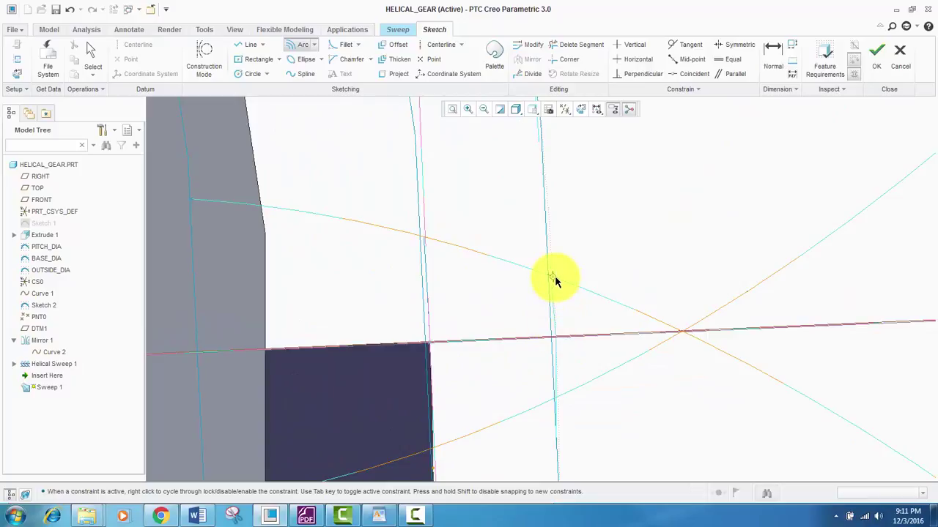
click(553, 278)
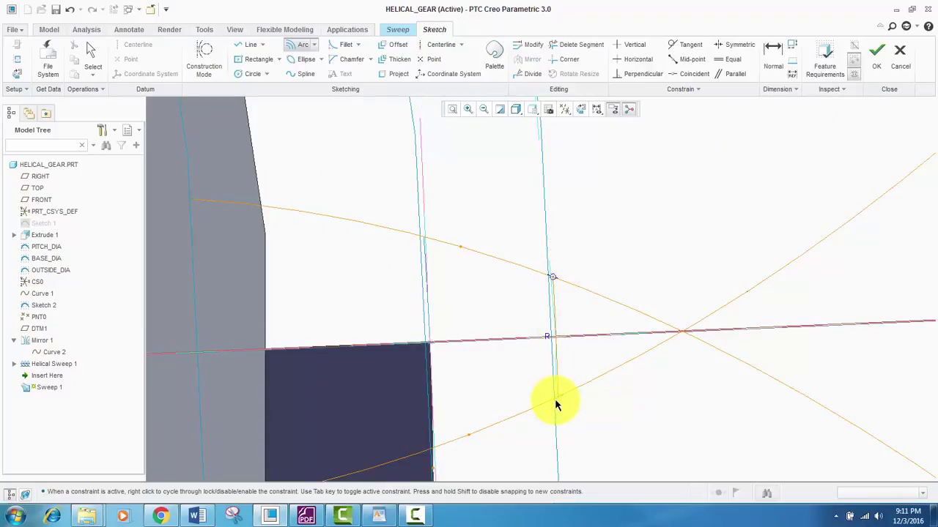
scroll(578, 262, up, 4)
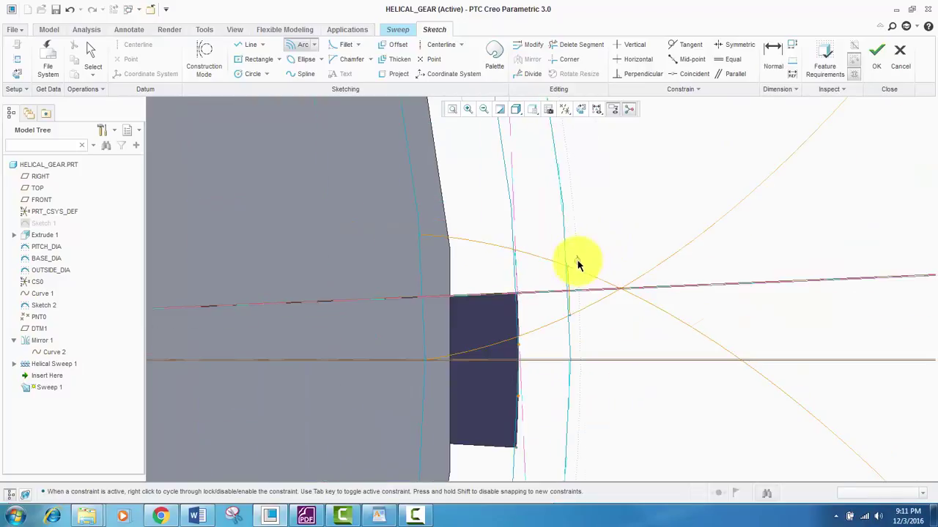
scroll(518, 284, down, 5)
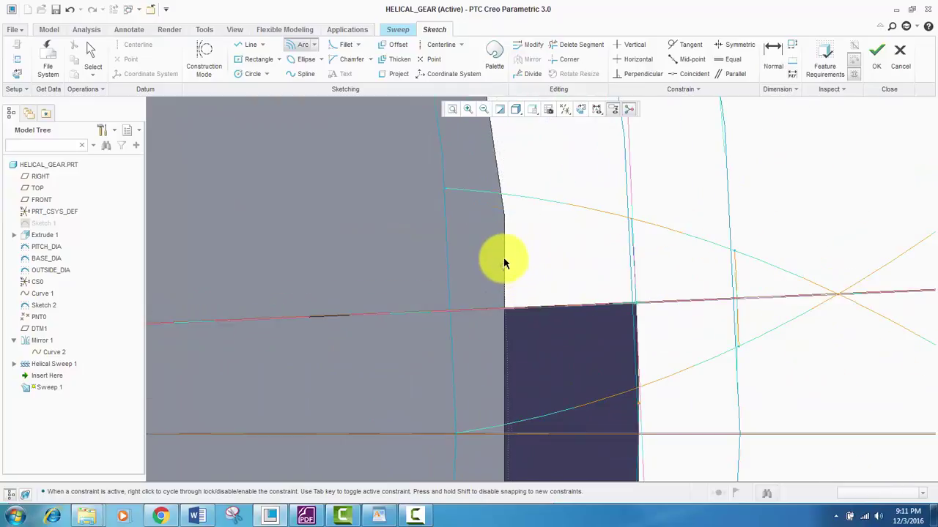
scroll(504, 264, up, 1)
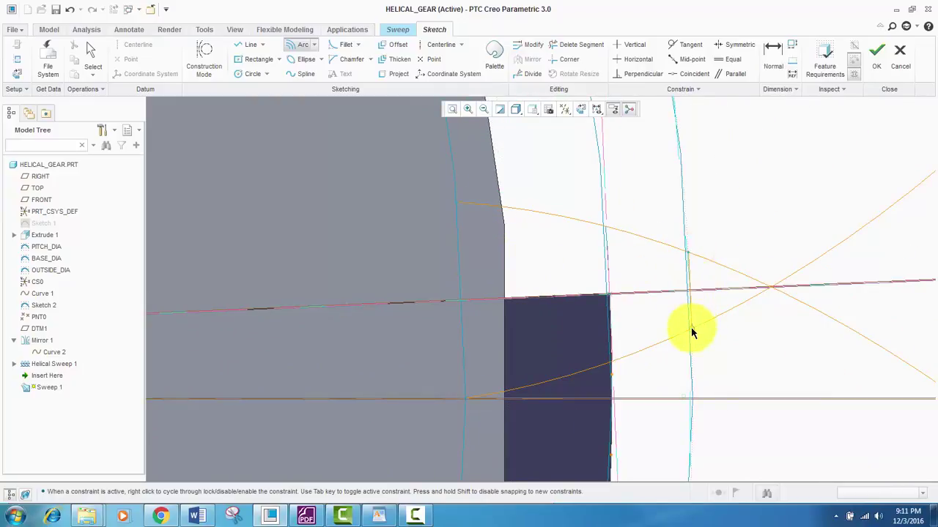
scroll(588, 386, down, 4)
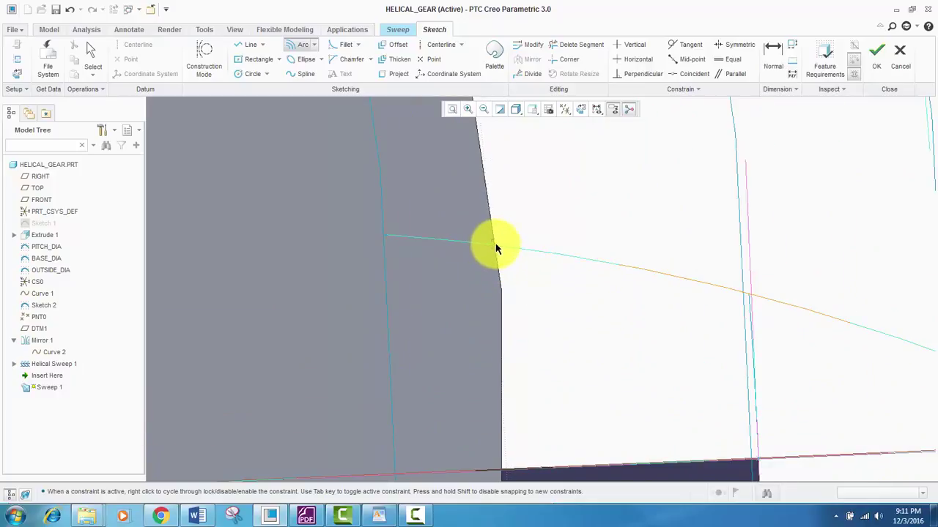
scroll(505, 300, up, 5)
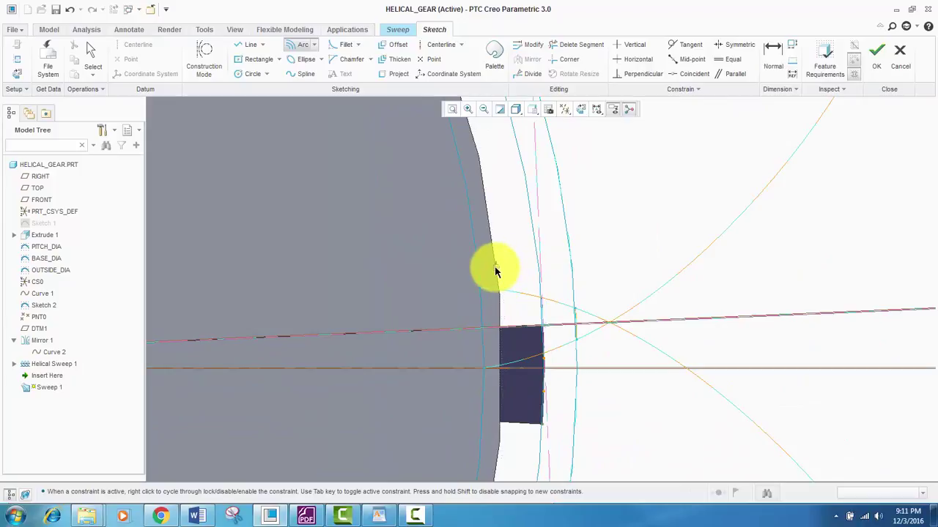
scroll(497, 275, down, 3)
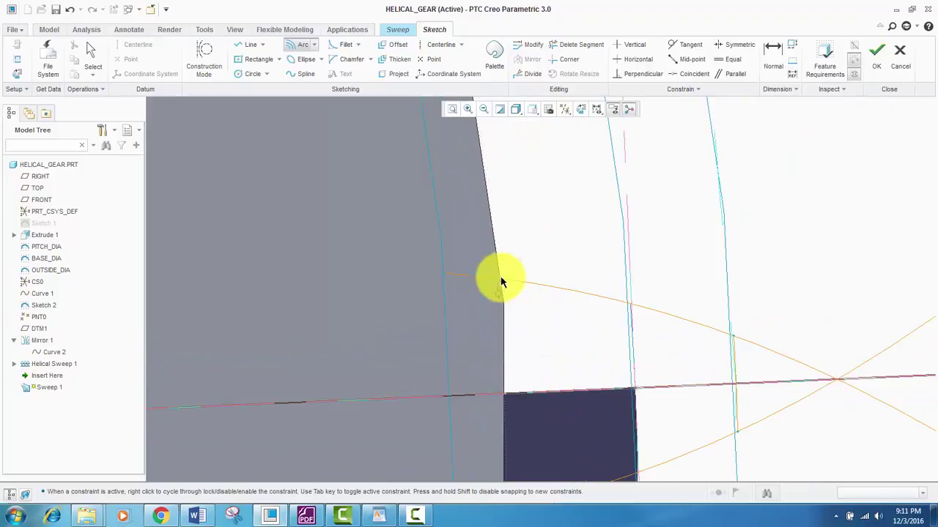
middle_click(525, 219)
- Draw a concentric arc along the gear blank's outer edge, joining the two involute curves at the tooth root
scroll(519, 239, up, 3)
scroll(376, 150, down, 3)
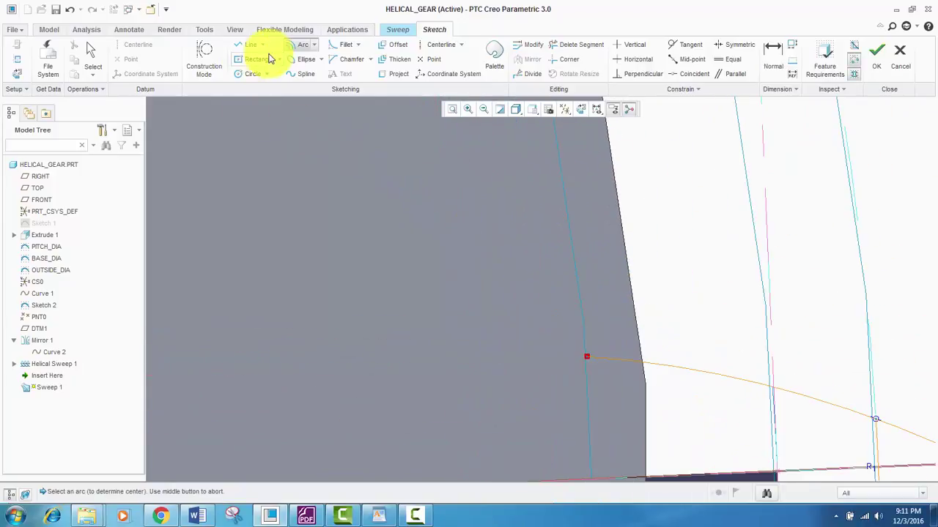
scroll(338, 163, up, 3)
scroll(495, 281, down, 2)
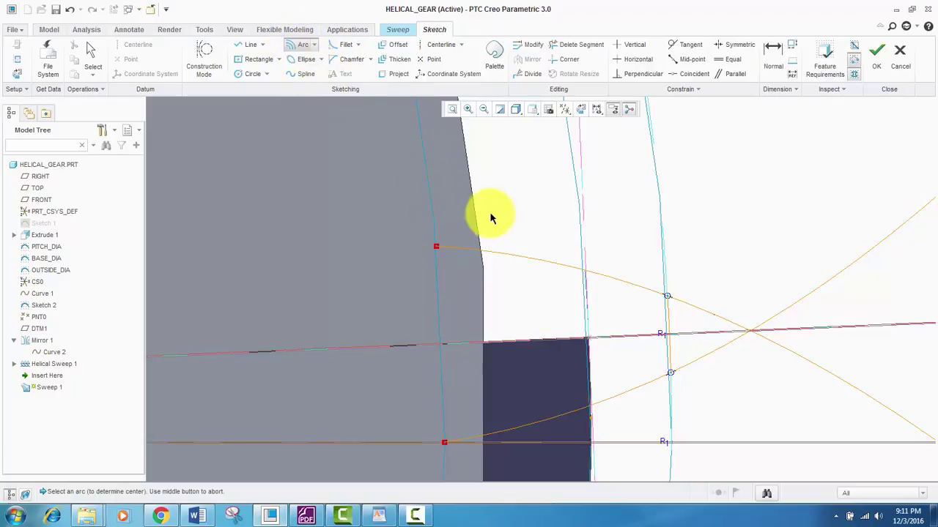
click(495, 254)
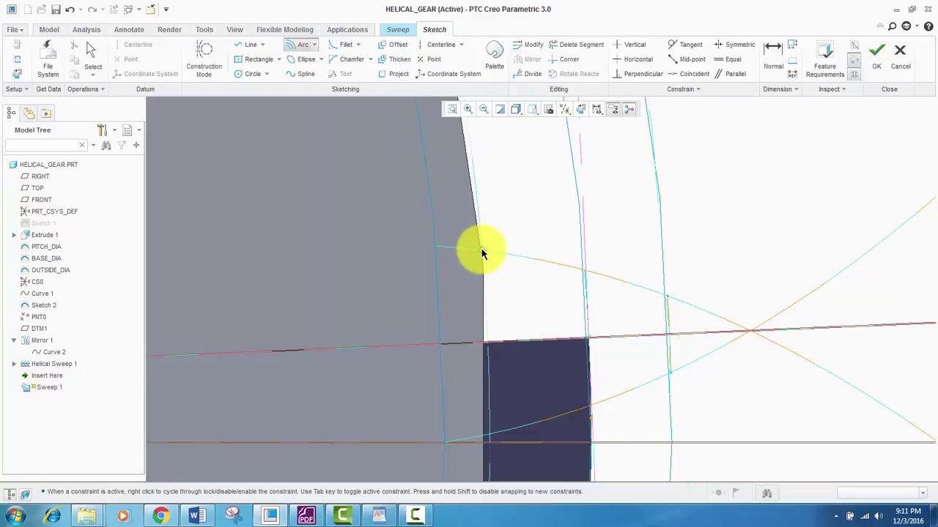
scroll(488, 388, up, 4)
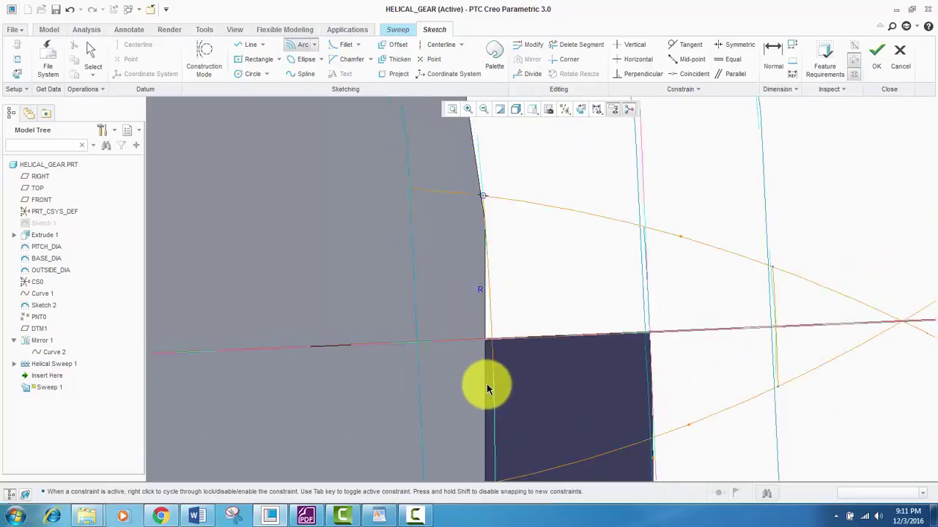
scroll(489, 424, up, 2)
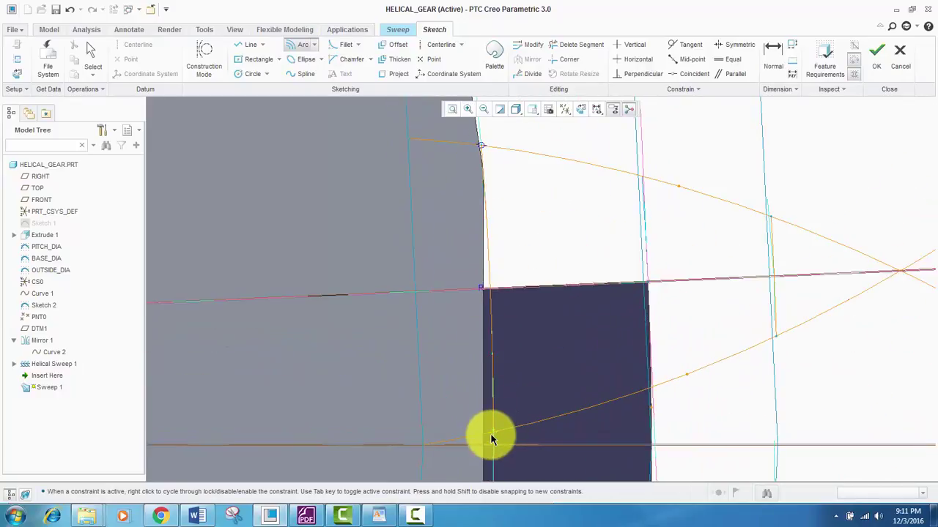
click(524, 251)
scroll(516, 268, down, 5)
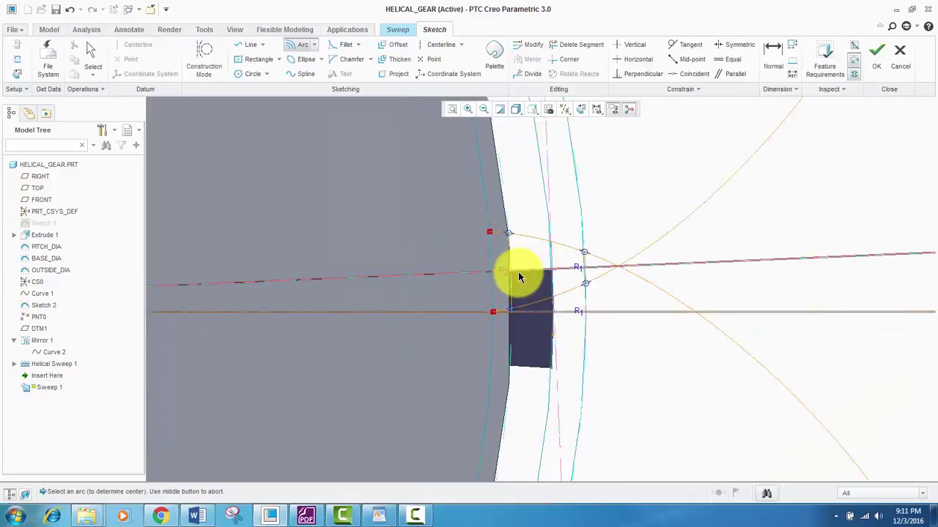
- Trim the involute ends inside the root arc and the long curve portions beyond their crossing point
scroll(516, 271, up, 4)
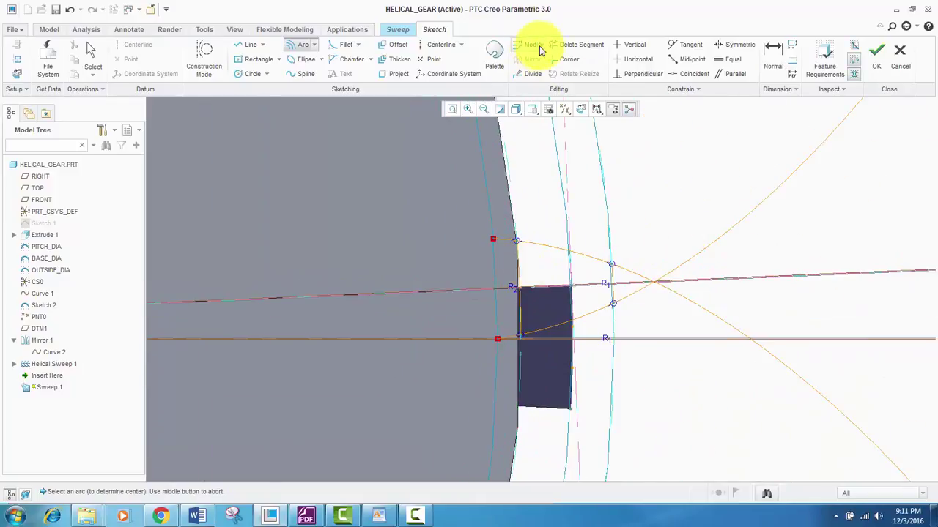
click(571, 45)
scroll(515, 205, up, 2)
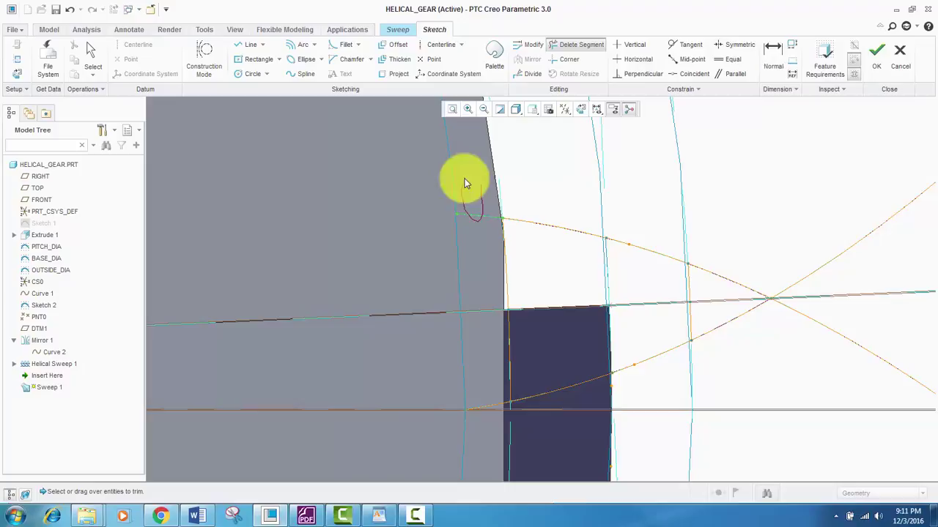
drag(465, 183, 463, 180)
drag(483, 384, 498, 428)
scroll(476, 382, down, 3)
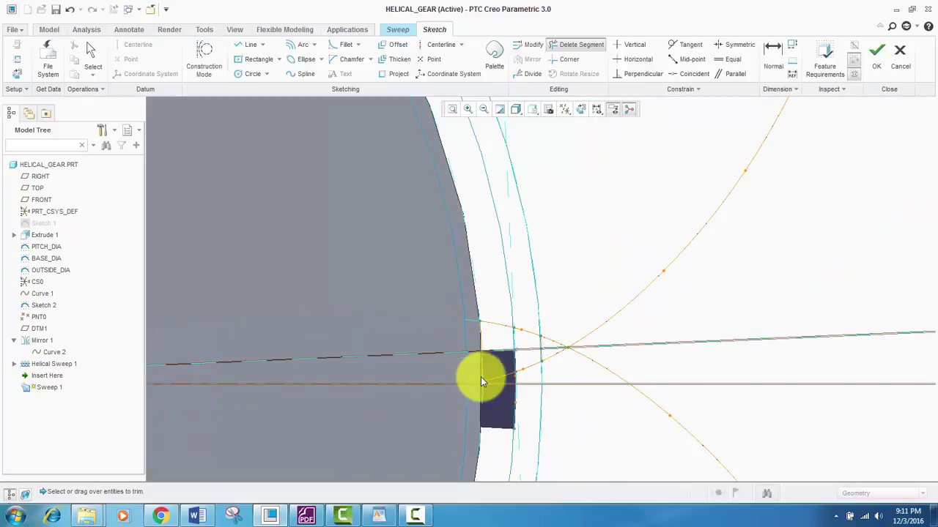
mouse_move(572, 468)
mouse_down()
mouse_move(613, 364)
mouse_move(621, 213)
mouse_move(615, 220)
mouse_up()
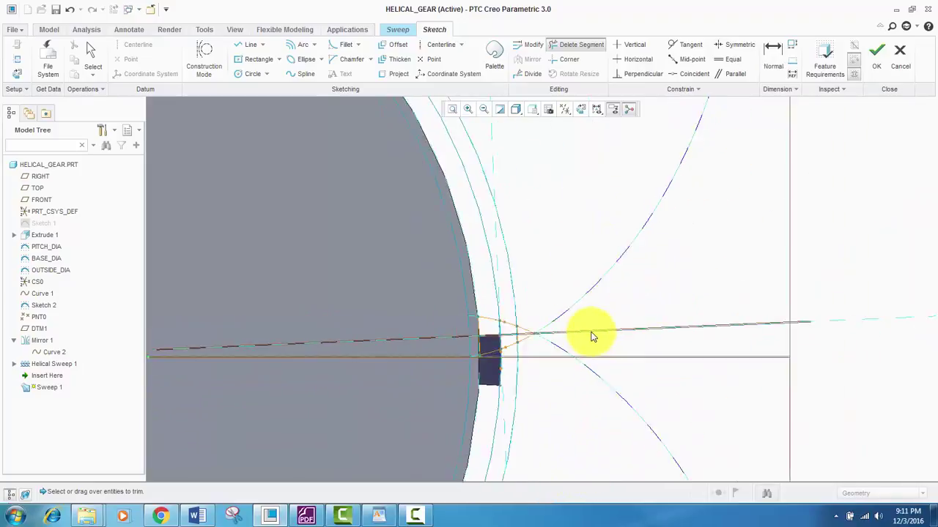
scroll(591, 335, down, 3)
scroll(592, 341, up, 4)
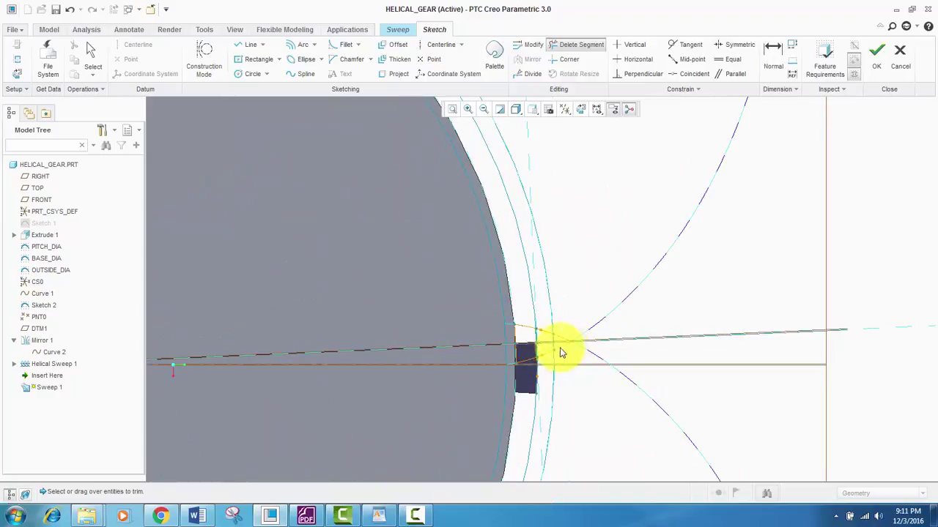
middle_click(605, 252)
- Trim the remaining involute segments between the outside diameter arc and the crossing point to close the tooth profile
scroll(540, 351, up, 4)
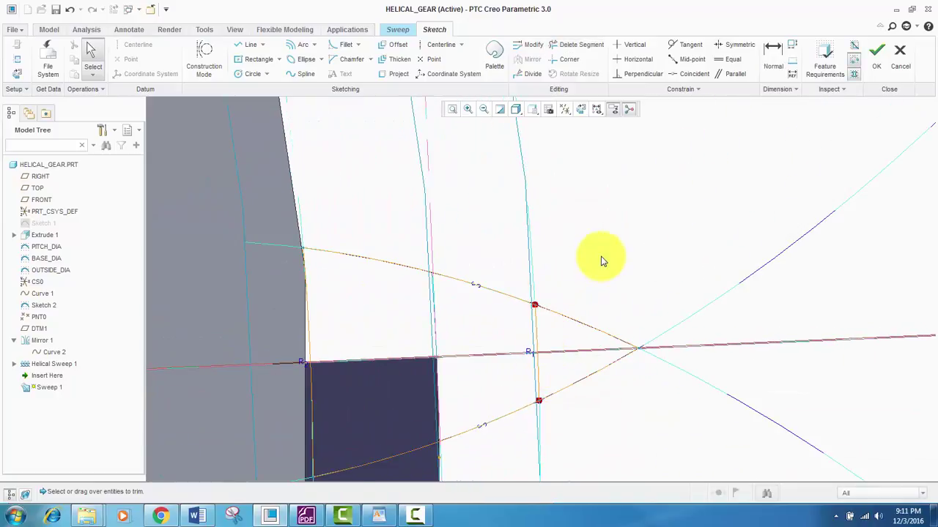
click(575, 45)
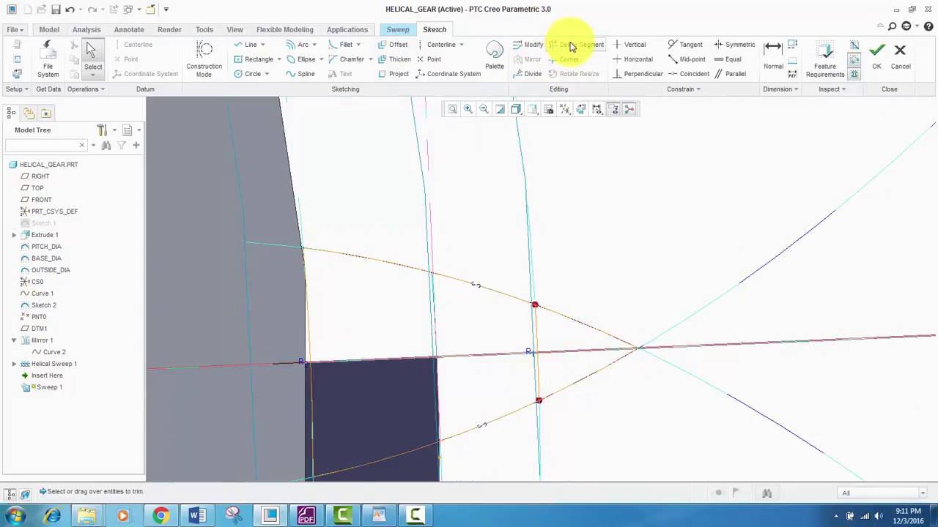
mouse_move(610, 296)
mouse_down()
mouse_move(596, 392)
mouse_move(593, 269)
mouse_move(608, 247)
mouse_up()
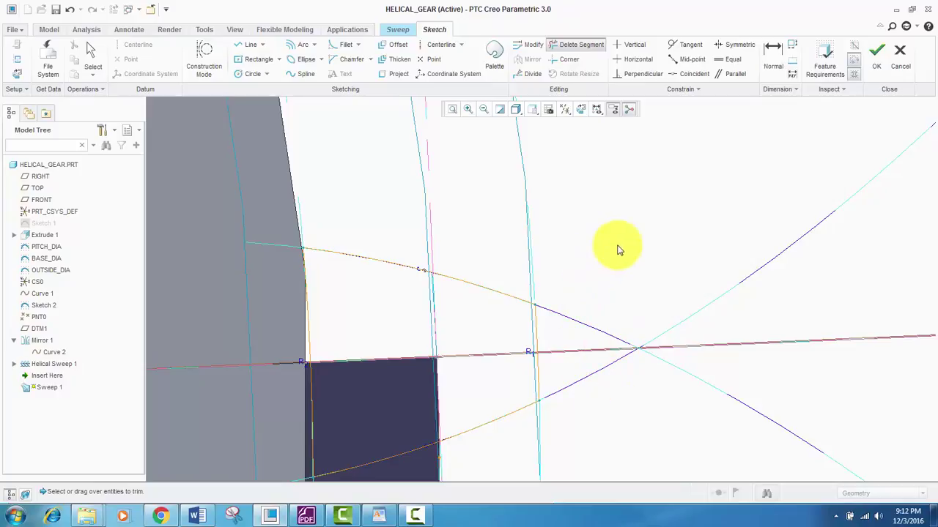
middle_click(607, 247)
scroll(382, 299, down, 5)
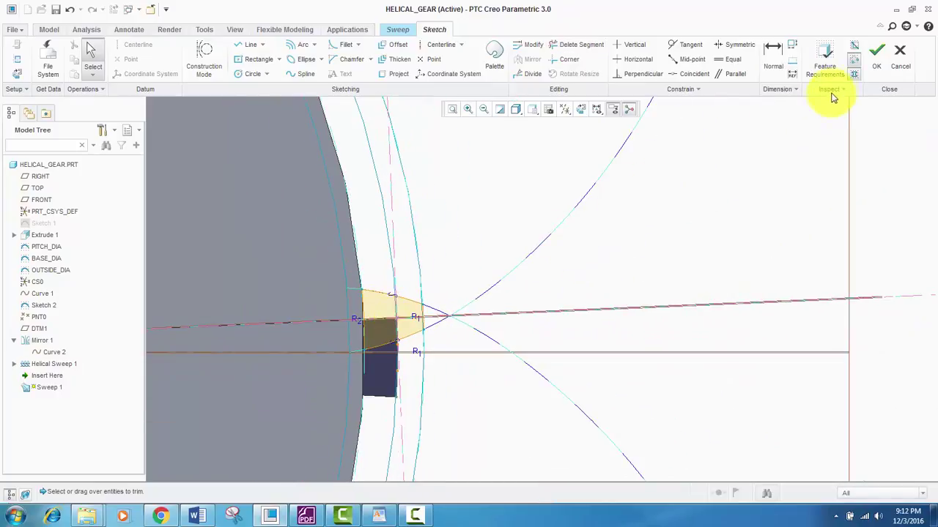
- Accept the tooth section sketch and complete the solid sweep of the gear tooth
click(873, 59)
scroll(374, 282, down, 3)
mouse_move(411, 250)
middle_down()
mouse_move(447, 286)
mouse_move(384, 343)
mouse_move(408, 359)
middle_up()
scroll(408, 359, up, 4)
scroll(272, 299, down, 6)
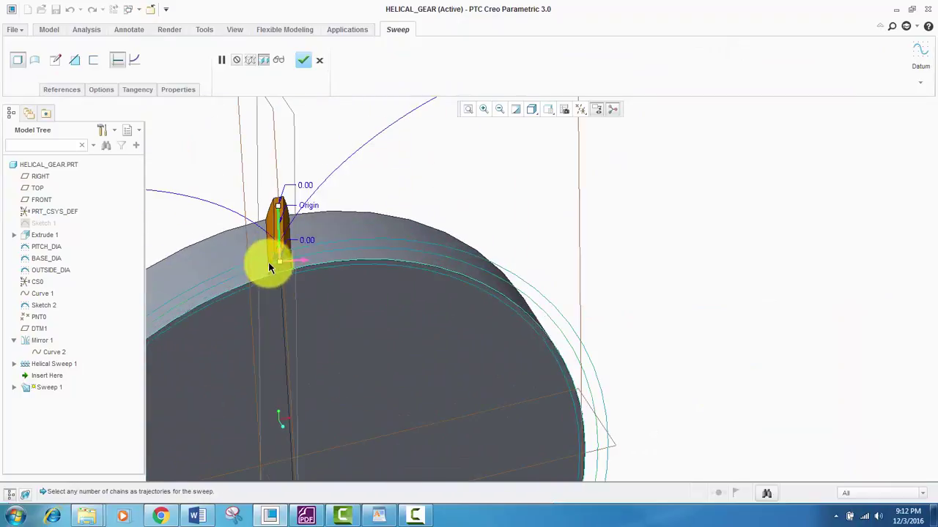
mouse_move(268, 266)
middle_down()
mouse_move(330, 228)
mouse_move(317, 246)
middle_up()
scroll(324, 308, up, 3)
scroll(314, 233, down, 6)
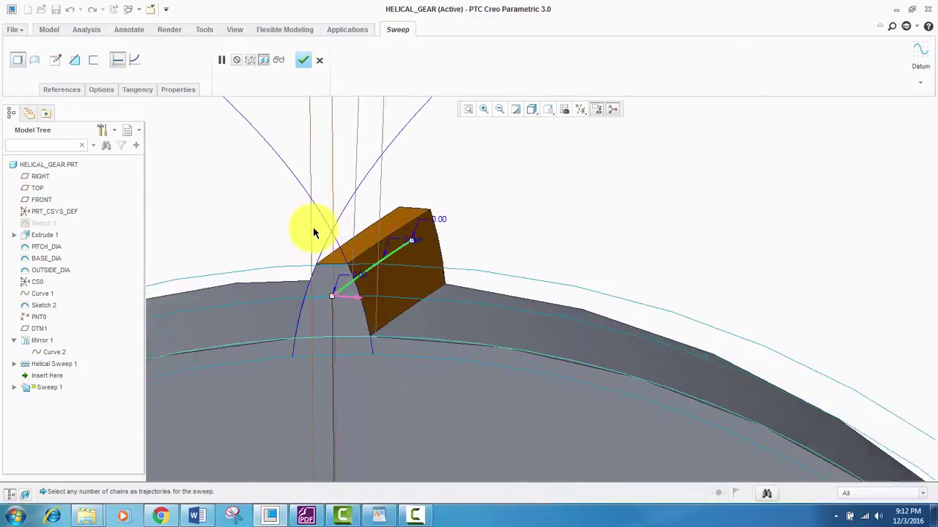
click(302, 62)
- Start an edge chamfer and select both long tip edges of the swept tooth
scroll(409, 253, up, 3)
middle_drag(369, 236, 397, 271)
click(371, 208)
scroll(429, 290, up, 2)
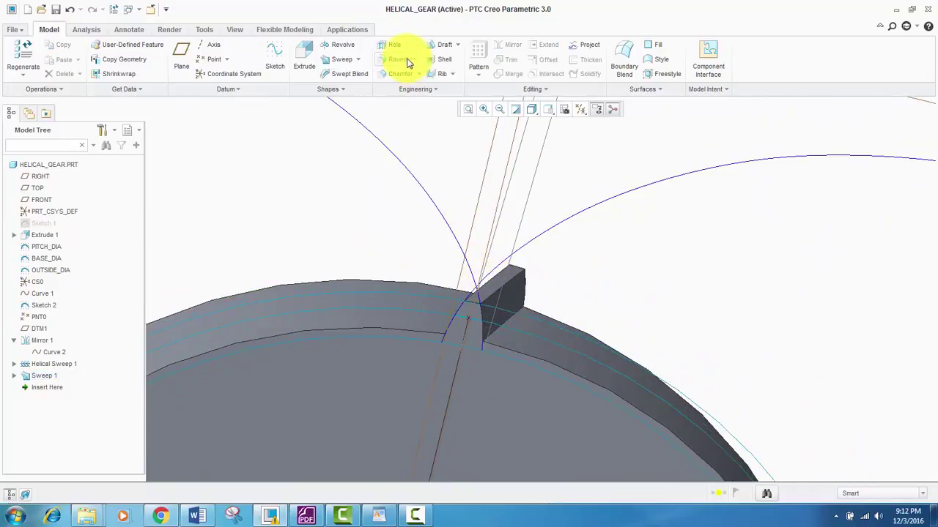
click(396, 77)
scroll(482, 285, up, 2)
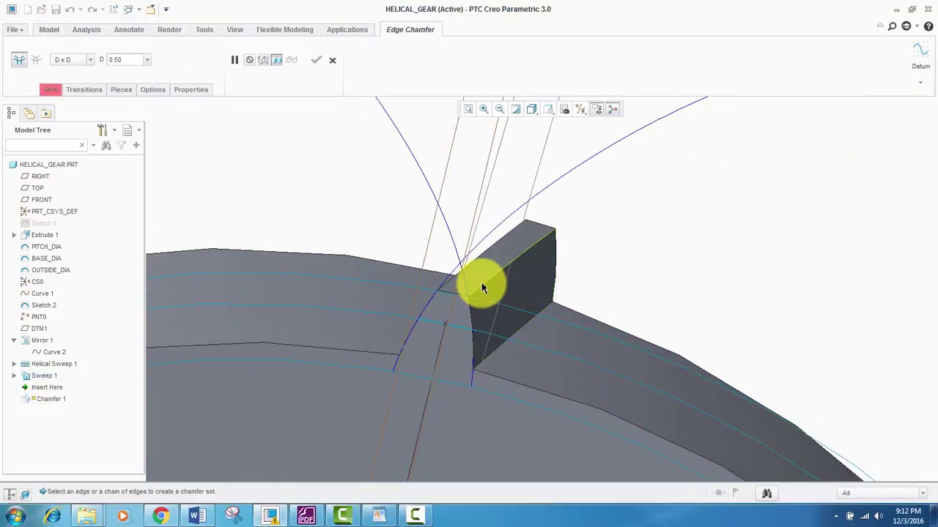
click(456, 280)
scroll(453, 291, up, 2)
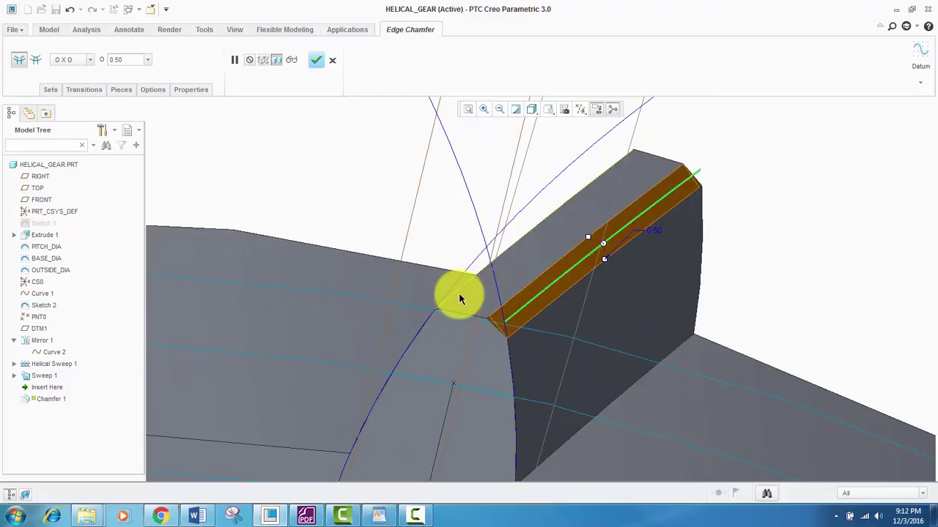
ctrl+click(458, 292)
- Set the size of the tooth tip chamfer to 0.1
double_click(641, 247)
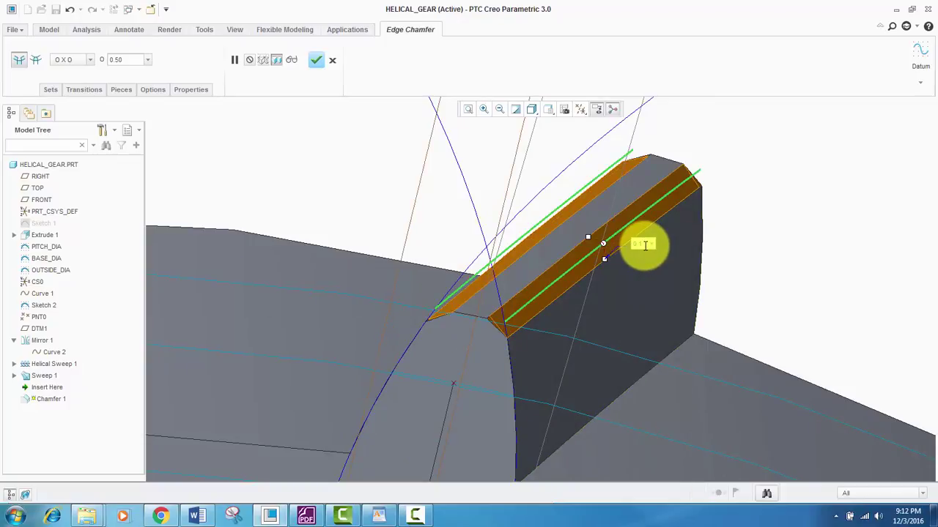
text(0.1)
key(Return)
scroll(484, 340, up, 2)
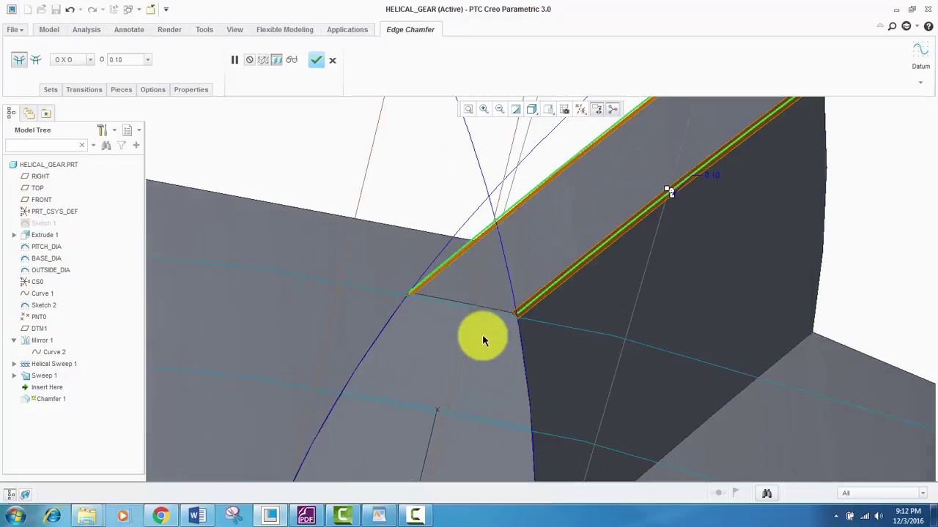
scroll(540, 299, up, 2)
scroll(540, 295, down, 4)
scroll(547, 297, up, 3)
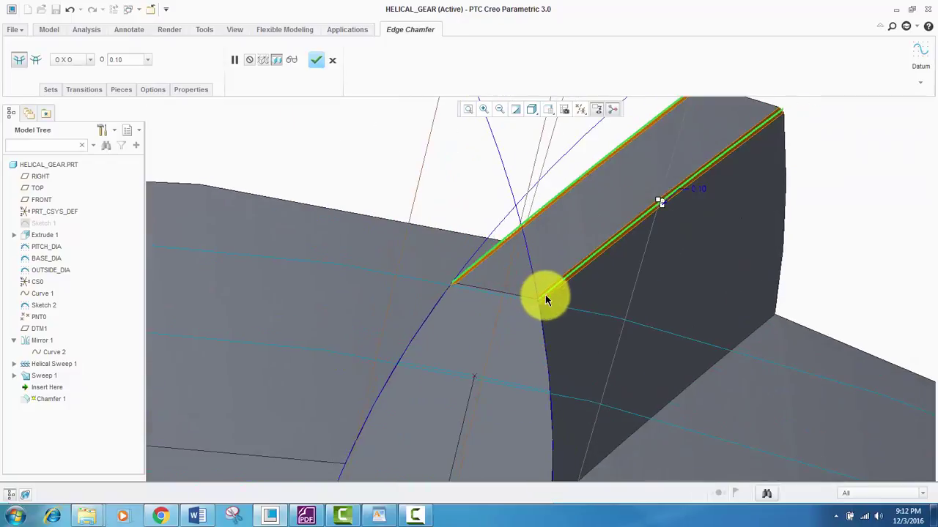
- Accept the tooth tip chamfer and round both root edges of the tooth with a 0.50 radius
click(315, 62)
scroll(571, 211, down, 3)
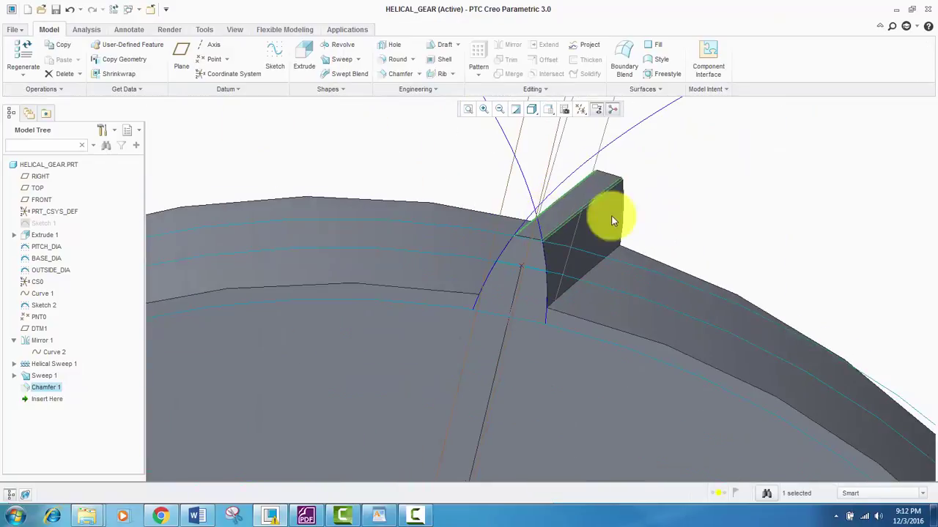
click(386, 62)
scroll(579, 304, up, 2)
click(590, 313)
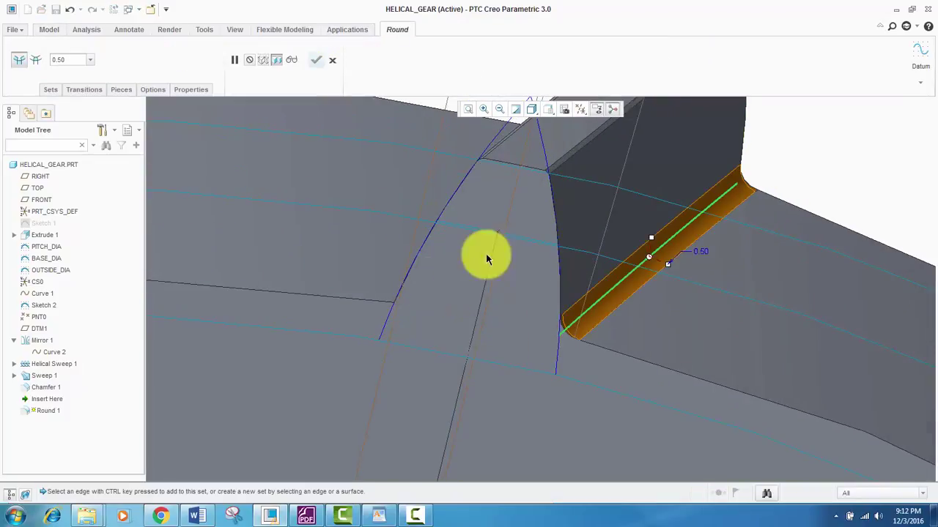
middle_drag(486, 257, 655, 314)
scroll(464, 336, down, 5)
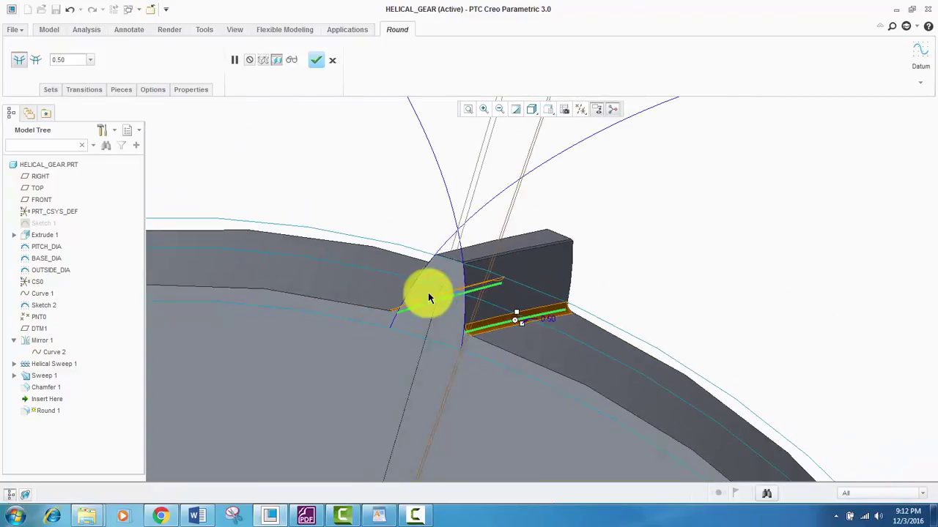
click(317, 63)
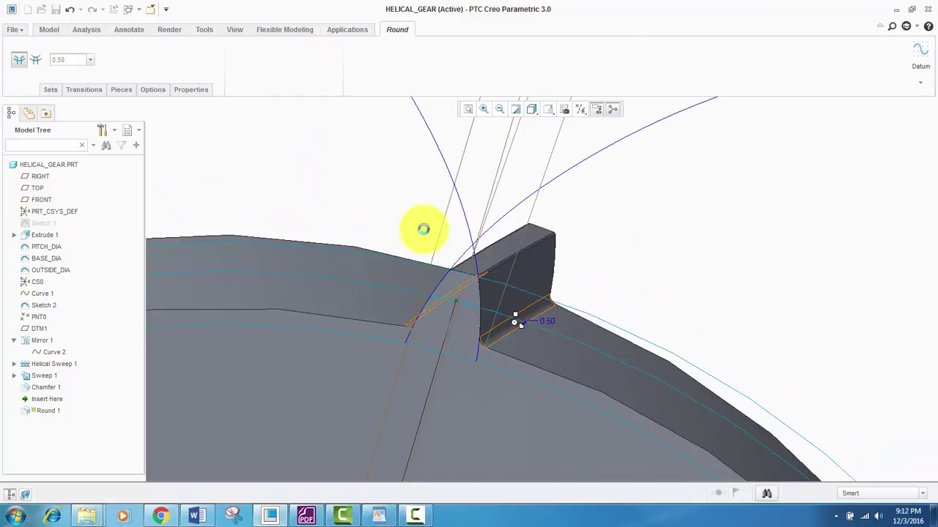
click(724, 222)
- Examine the chamfered tip and rounded root of the tooth from several angles and distances
scroll(482, 310, up, 3)
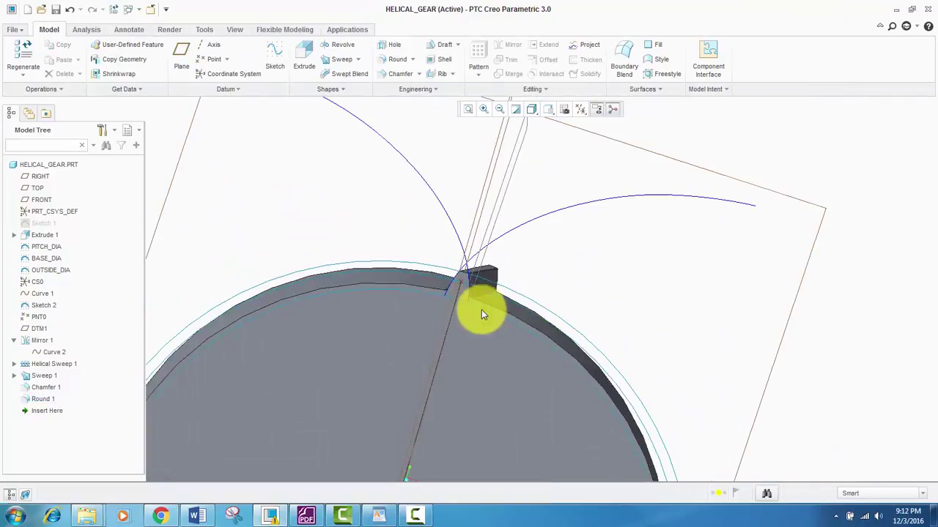
middle_drag(482, 310, 464, 260)
scroll(464, 260, up, 2)
scroll(466, 262, up, 3)
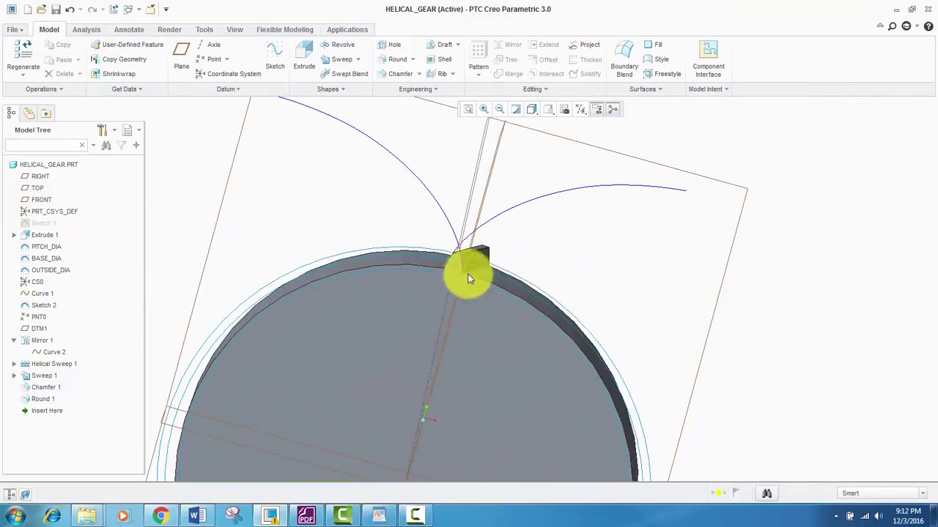
scroll(455, 254, down, 3)
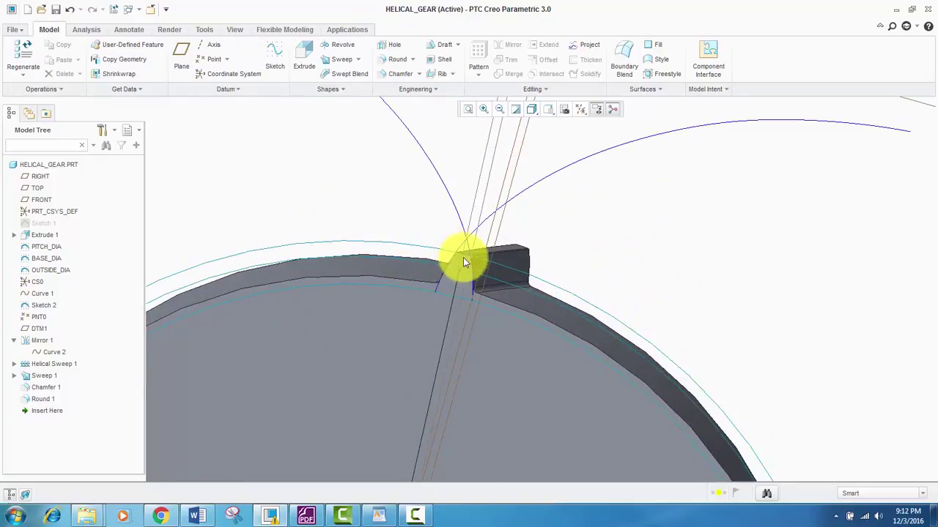
scroll(471, 276, up, 4)
scroll(462, 295, down, 3)
scroll(483, 257, down, 3)
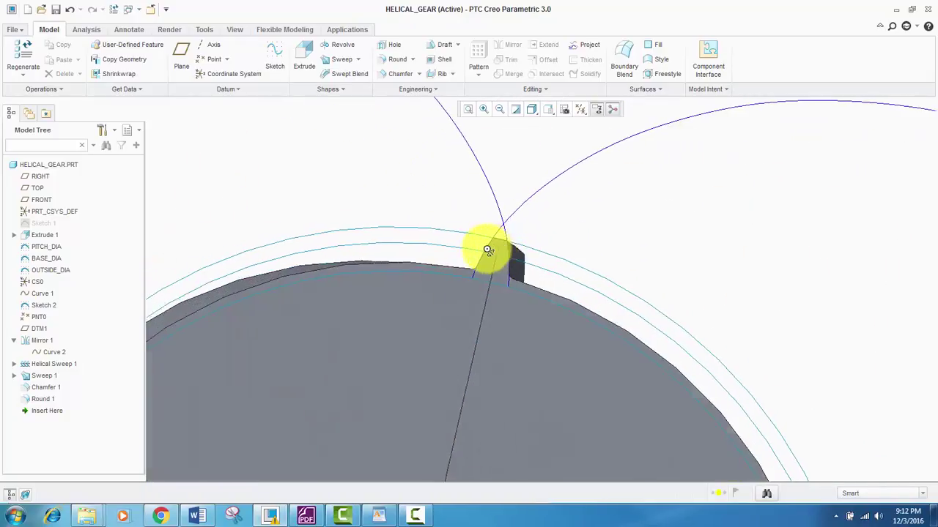
scroll(491, 257, up, 3)
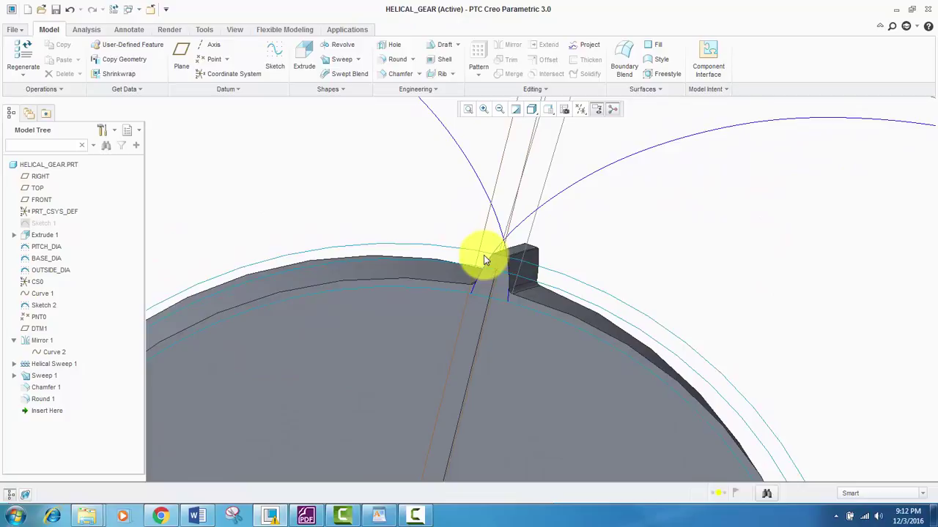
middle_drag(518, 291, 528, 246)
scroll(525, 251, up, 3)
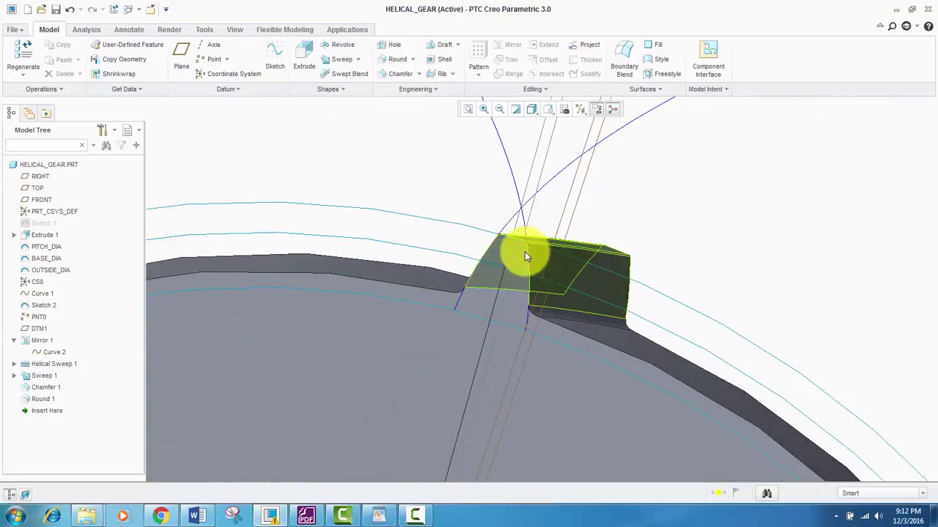
scroll(538, 257, down, 3)
scroll(524, 271, down, 3)
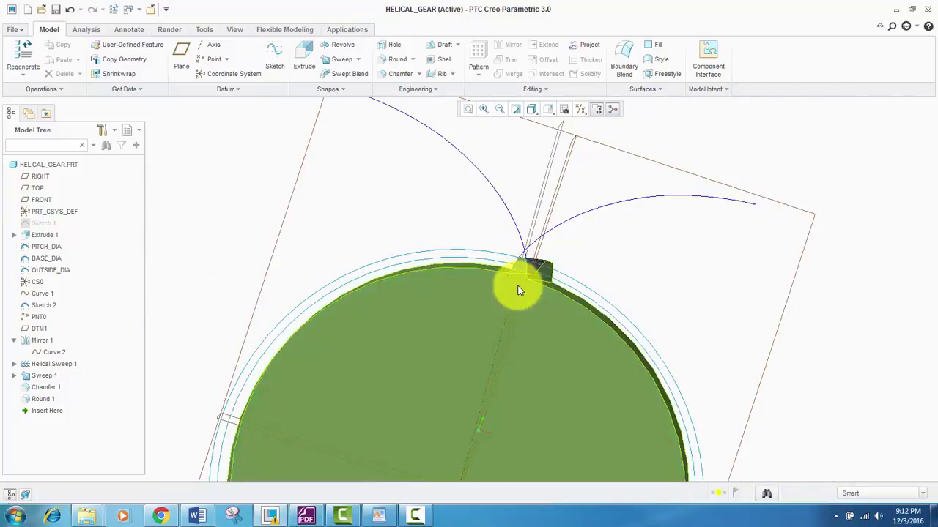
scroll(517, 285, up, 3)
middle_drag(517, 285, 510, 271)
scroll(503, 270, down, 3)
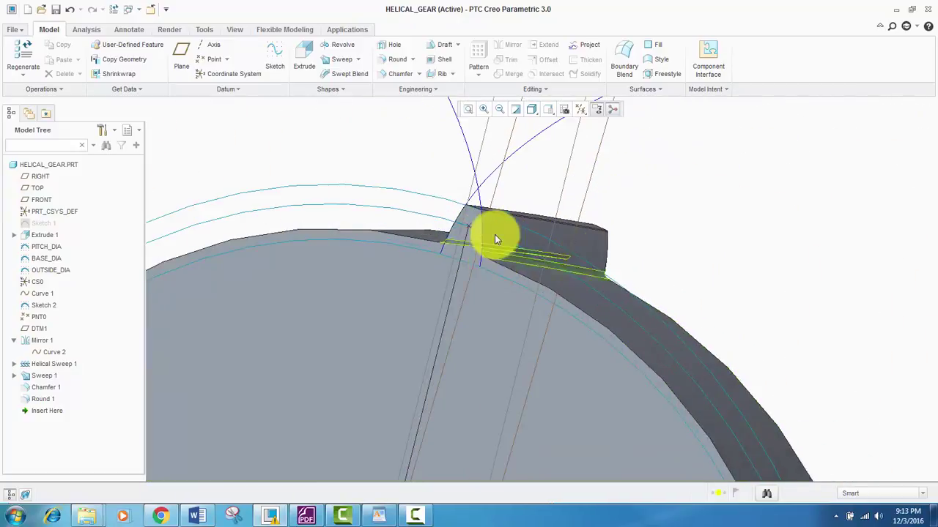
scroll(489, 265, up, 2)
scroll(481, 261, down, 4)
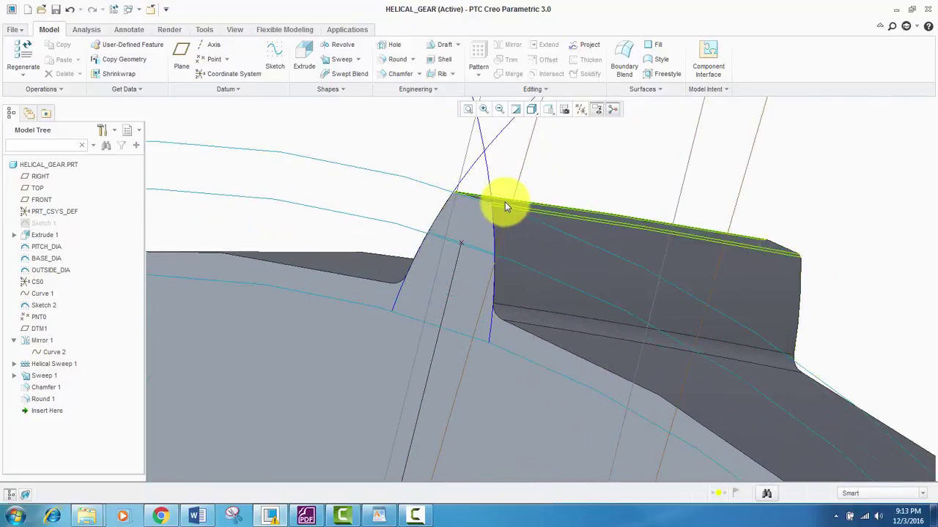
scroll(498, 207, up, 3)
scroll(495, 205, down, 4)
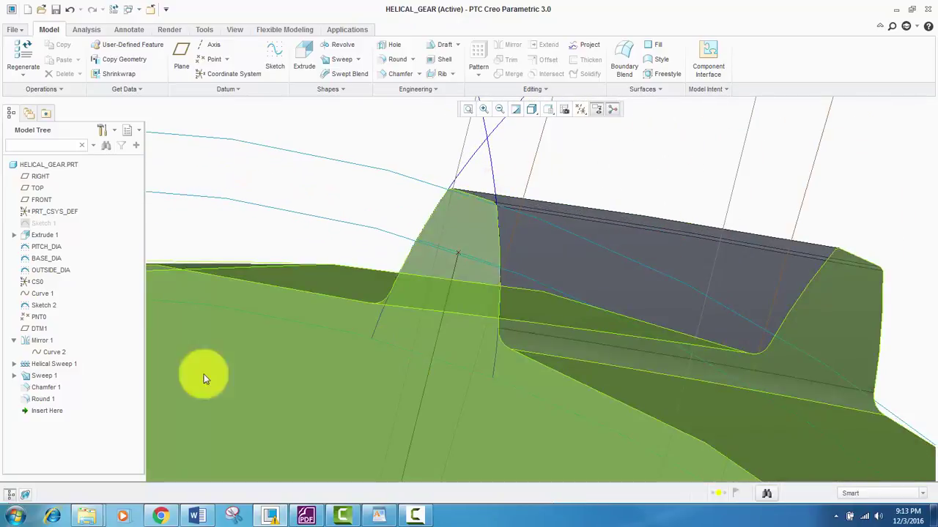
scroll(487, 197, up, 4)
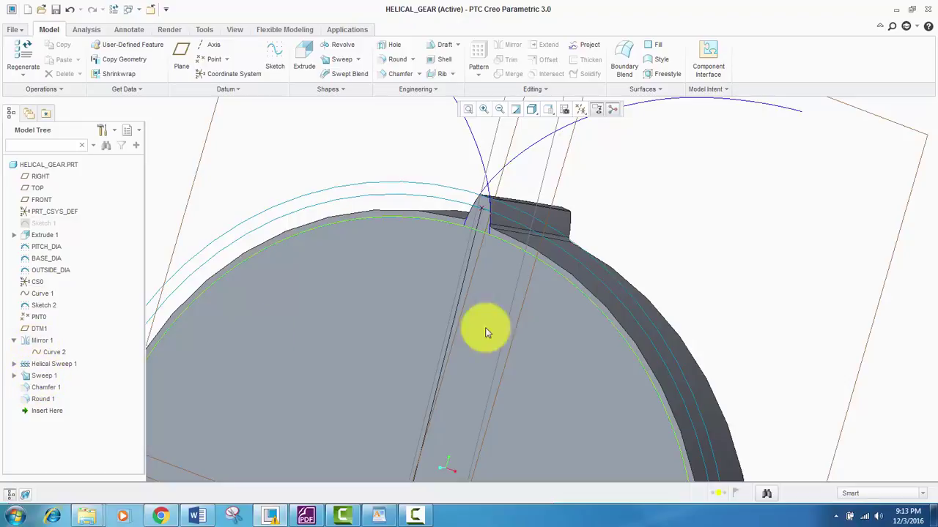
- Group the Sweep 1, Chamfer 1 and Round 1 features of the tooth
click(42, 377)
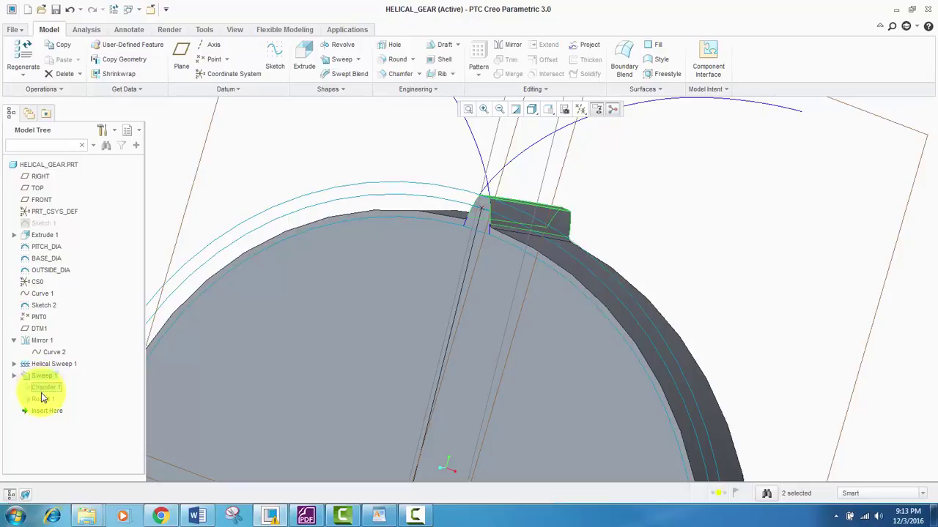
drag(42, 403, 42, 379)
right_click(38, 373)
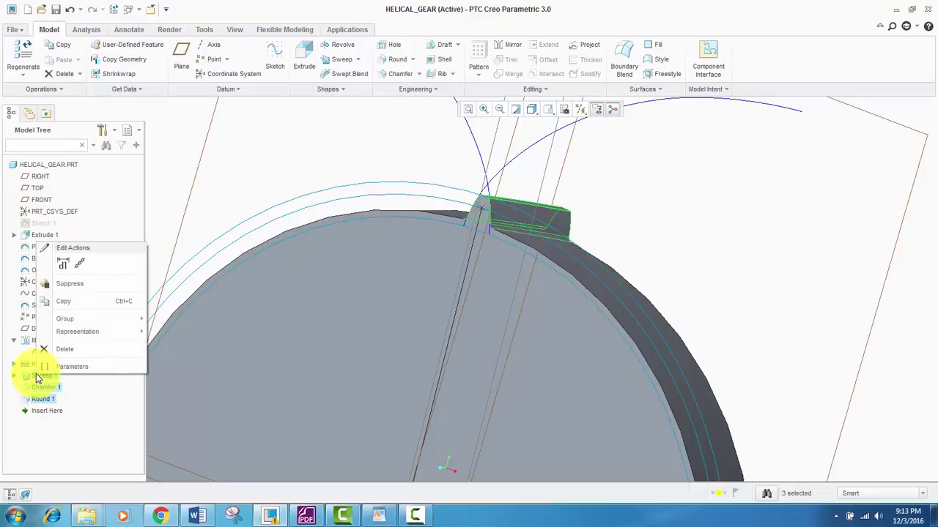
mouse_move(119, 317)
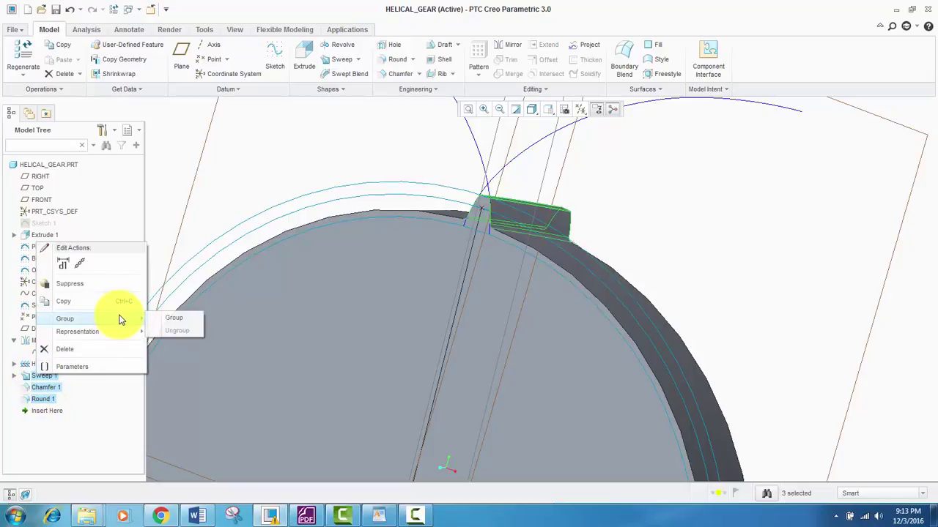
click(182, 320)
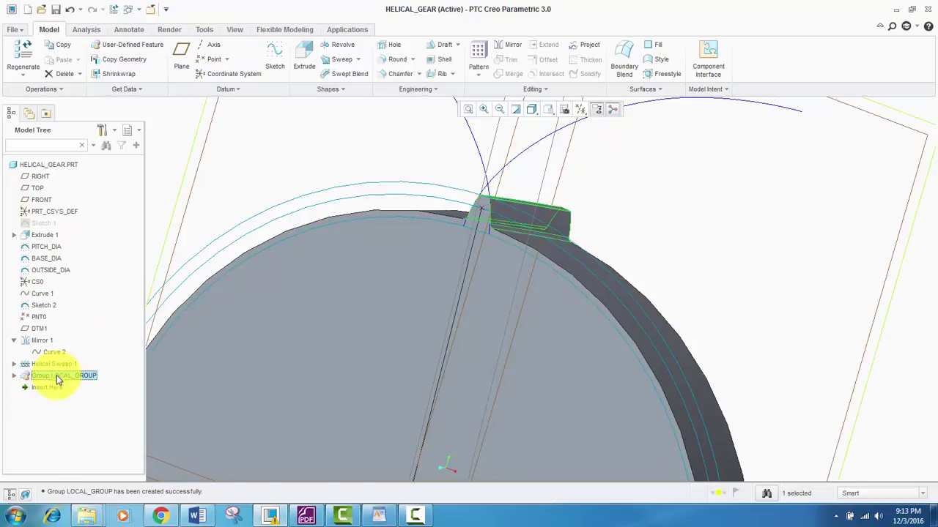
- Start a pattern of the tooth group and hide the datum planes and datum points
scroll(453, 294, down, 5)
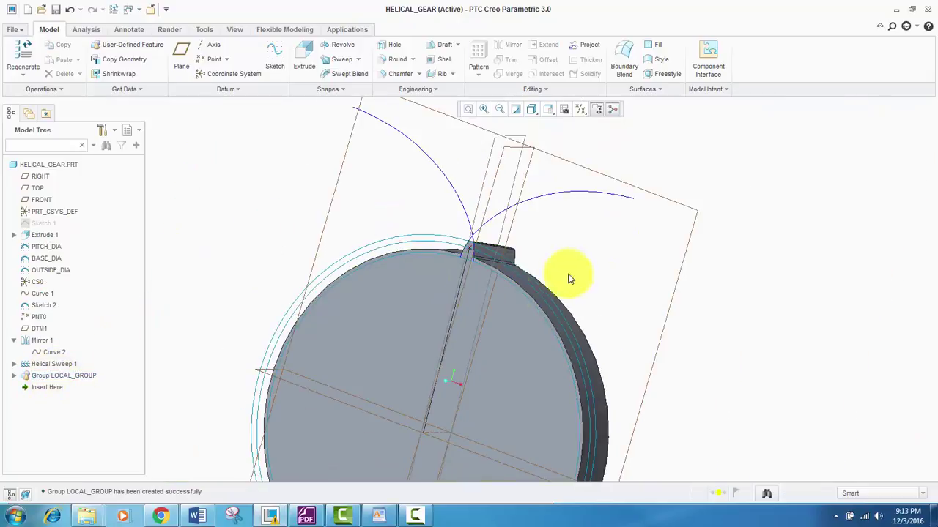
scroll(471, 296, down, 4)
middle_drag(471, 296, 480, 273)
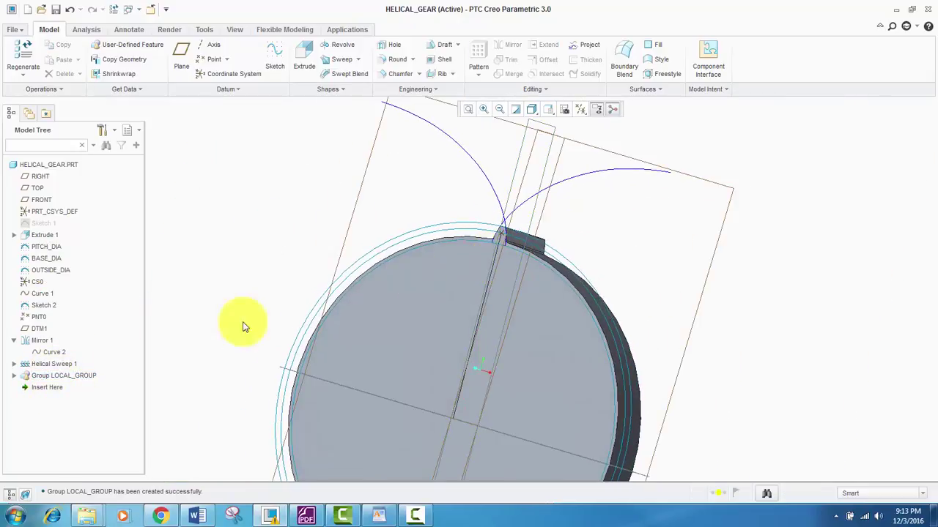
click(68, 375)
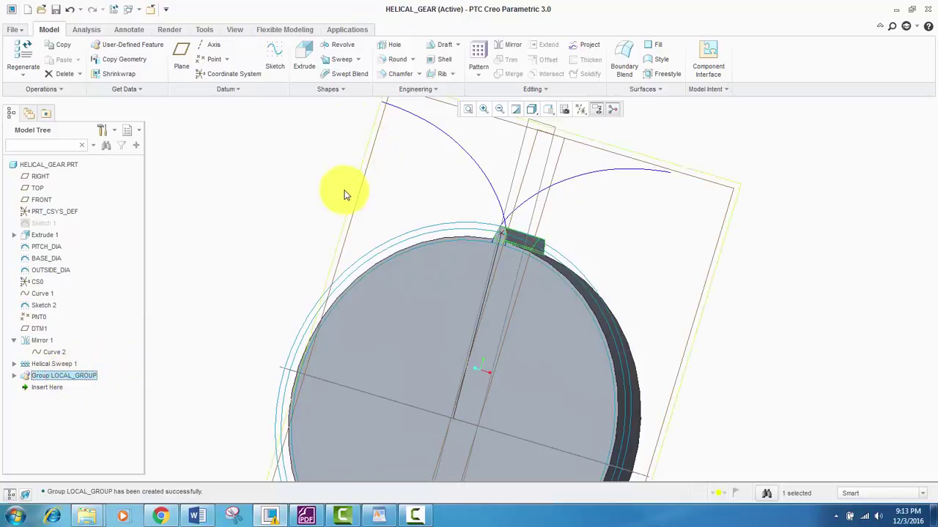
click(479, 58)
scroll(376, 278, up, 2)
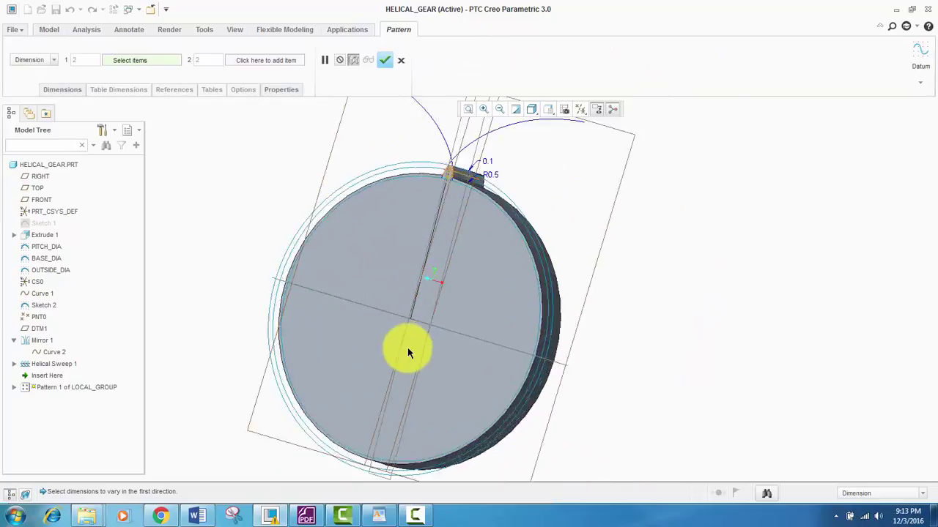
scroll(408, 347, up, 4)
scroll(445, 261, down, 5)
click(580, 109)
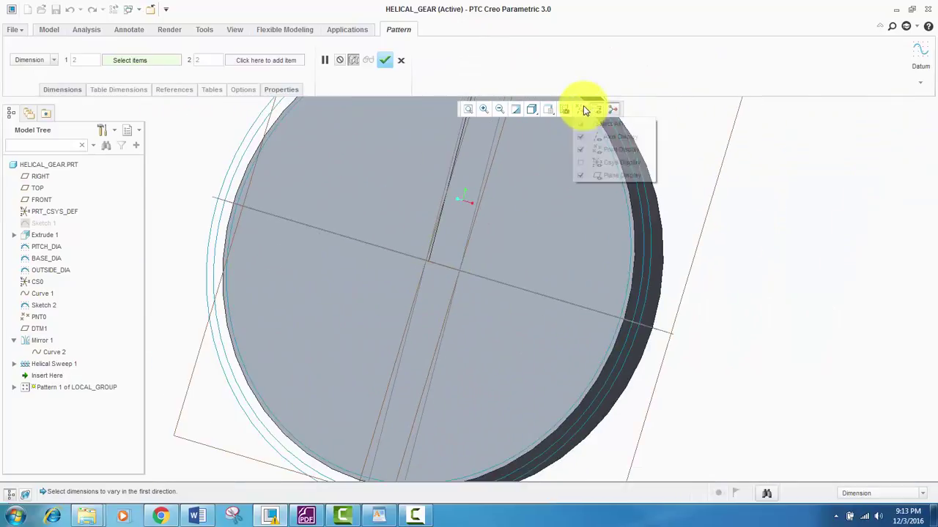
click(585, 175)
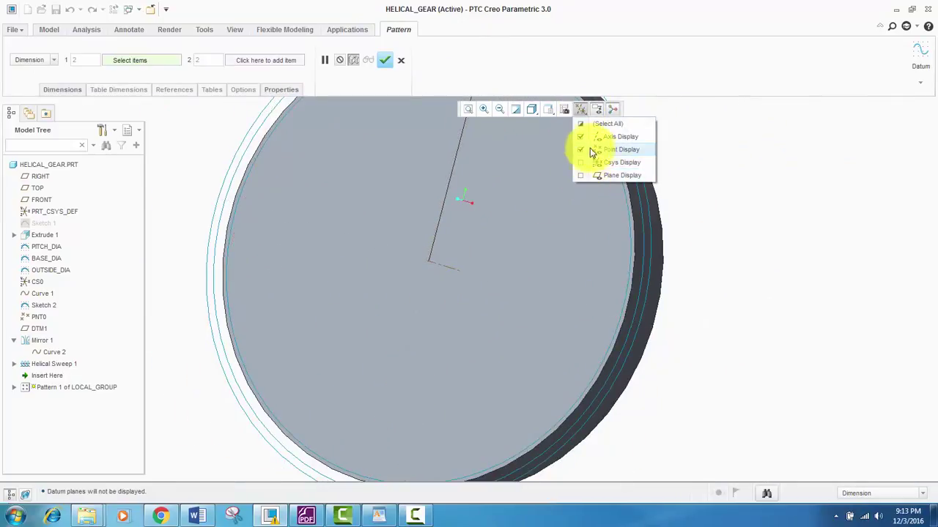
click(582, 150)
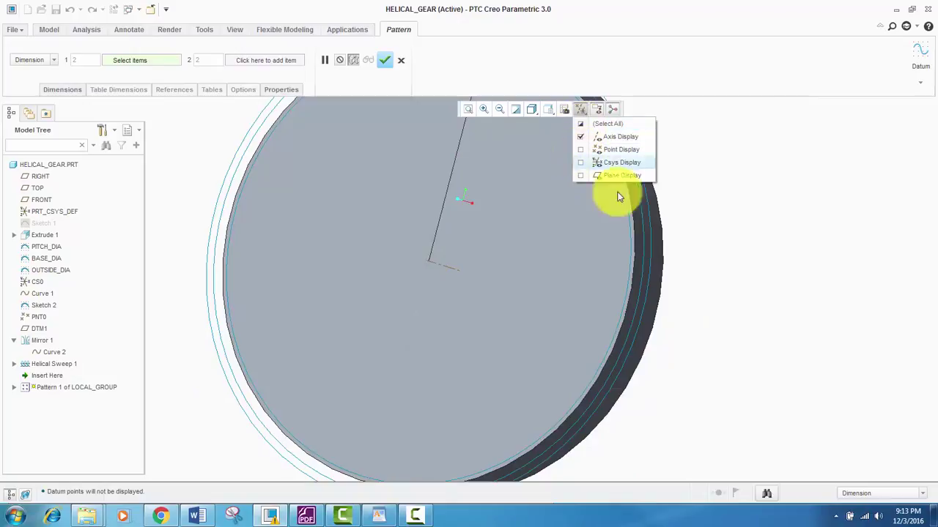
- Set the pattern type to Axis and choose the gear blank's central axis as the pattern center
scroll(438, 300, down, 3)
scroll(443, 275, up, 3)
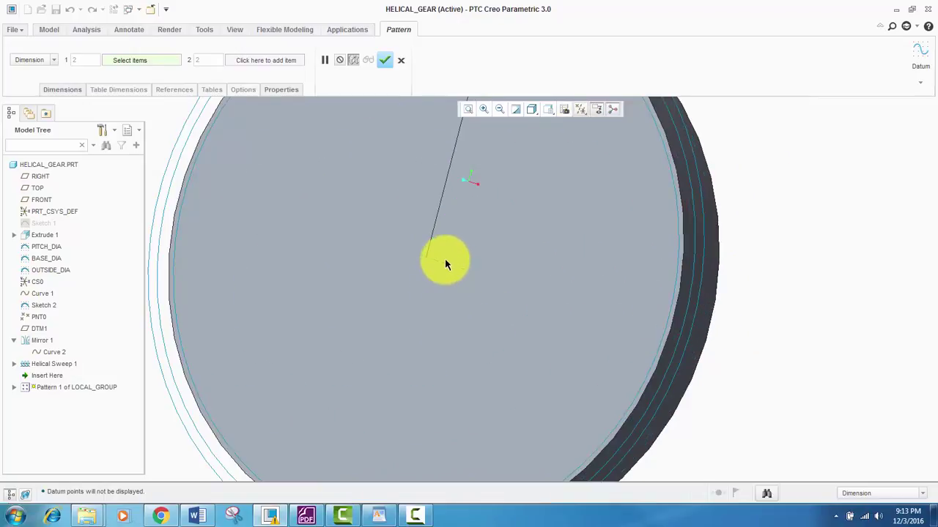
scroll(439, 269, down, 3)
scroll(450, 263, up, 2)
scroll(466, 247, up, 1)
scroll(439, 279, down, 3)
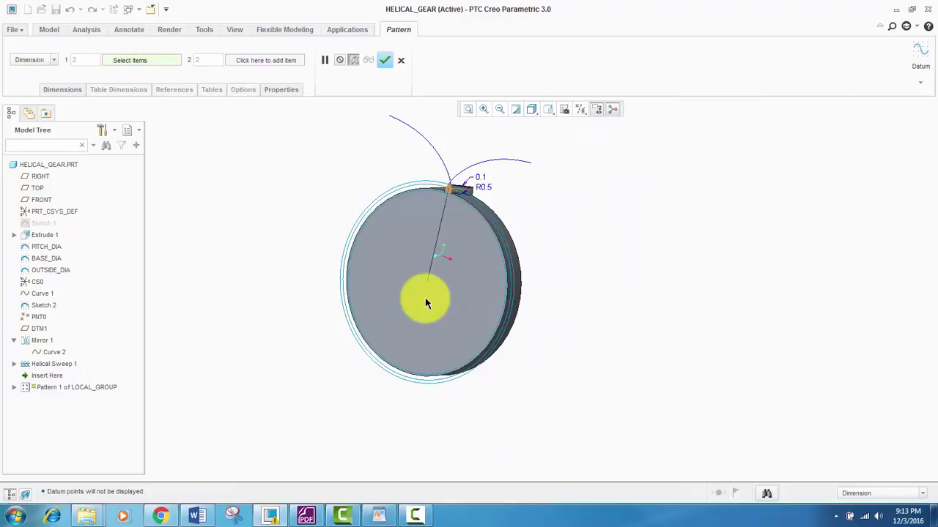
scroll(428, 293, up, 5)
scroll(419, 305, down, 1)
click(35, 64)
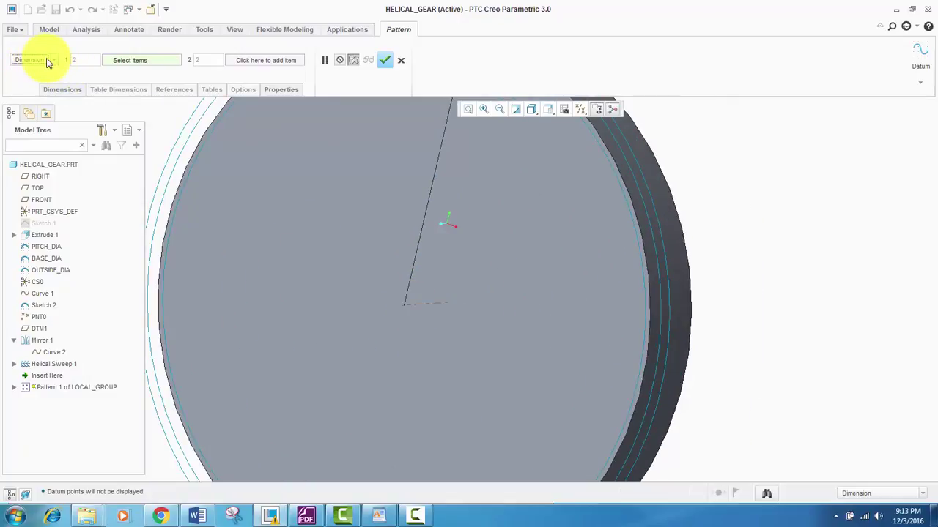
click(21, 91)
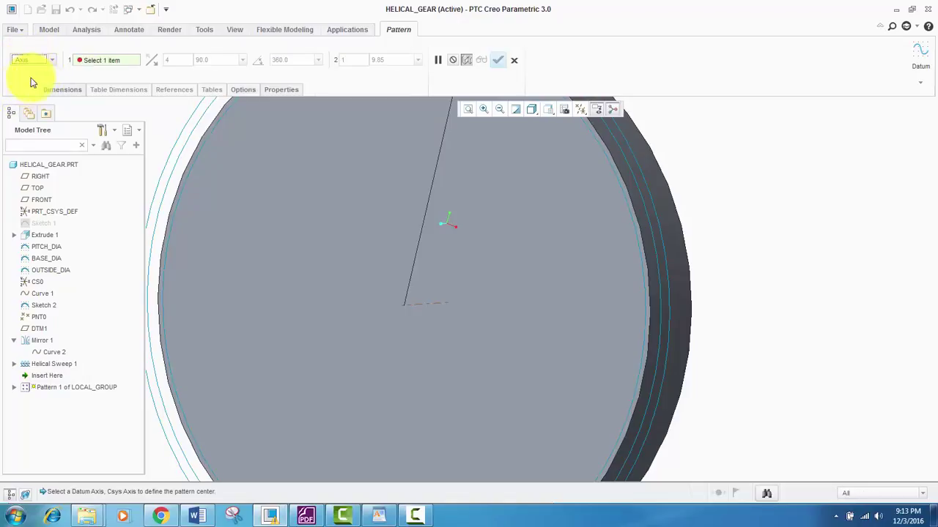
scroll(410, 337, down, 2)
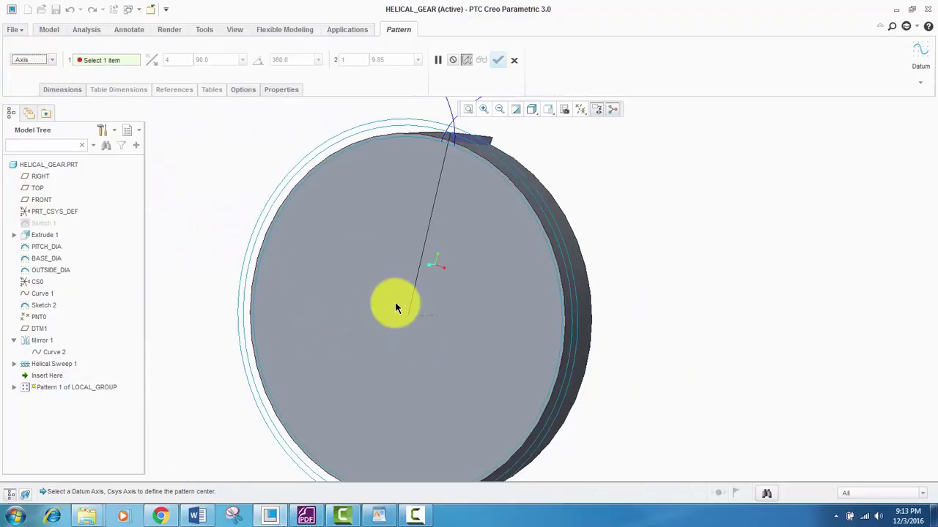
scroll(397, 303, up, 3)
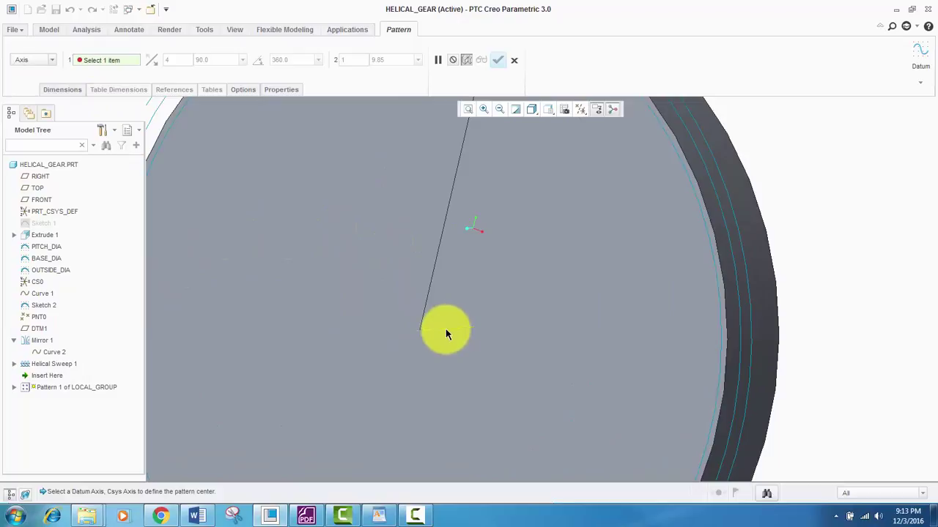
click(446, 333)
- Distribute the tooth pattern members over a 360° angular extent around the gear axis
scroll(421, 341, down, 8)
scroll(421, 342, up, 4)
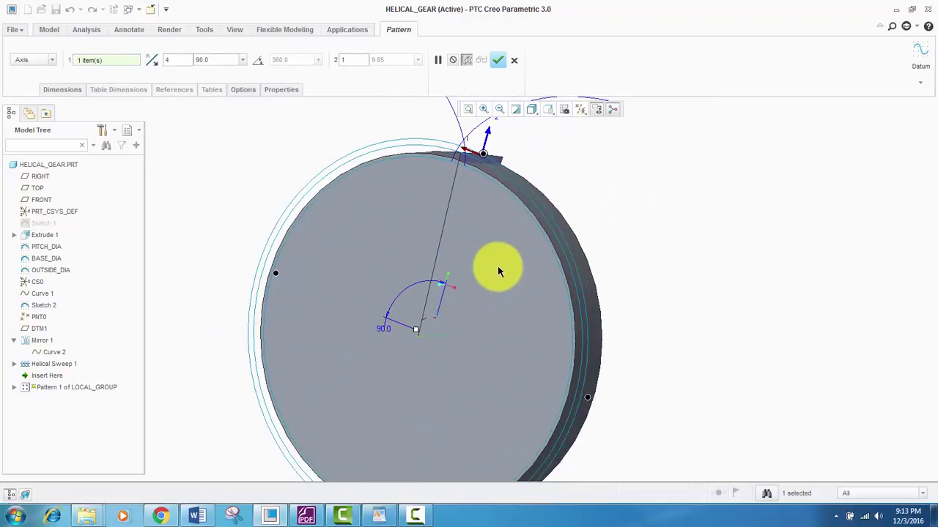
middle_drag(499, 271, 425, 330)
scroll(423, 341, up, 1)
scroll(425, 343, up, 1)
scroll(433, 339, down, 1)
scroll(425, 330, up, 2)
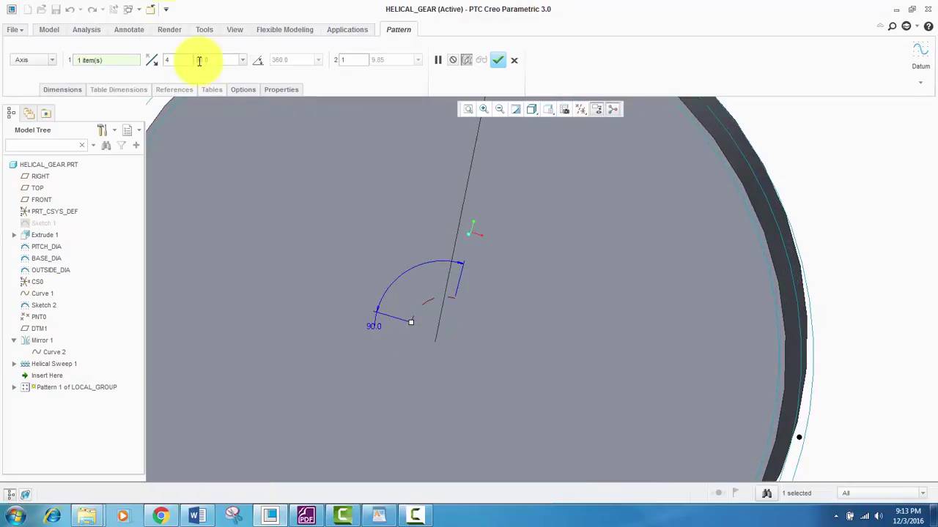
click(259, 62)
scroll(396, 308, down, 3)
scroll(429, 203, up, 2)
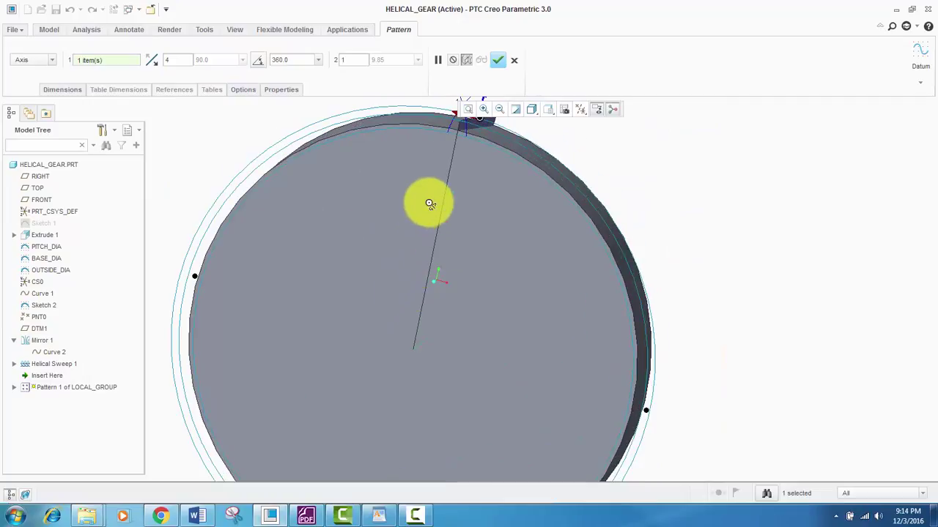
- Look up the gear's number of teeth in the parameter list of steps_instructions.docx in Word, and return to the pattern in Creo
scroll(408, 265, down, 1)
scroll(410, 253, down, 1)
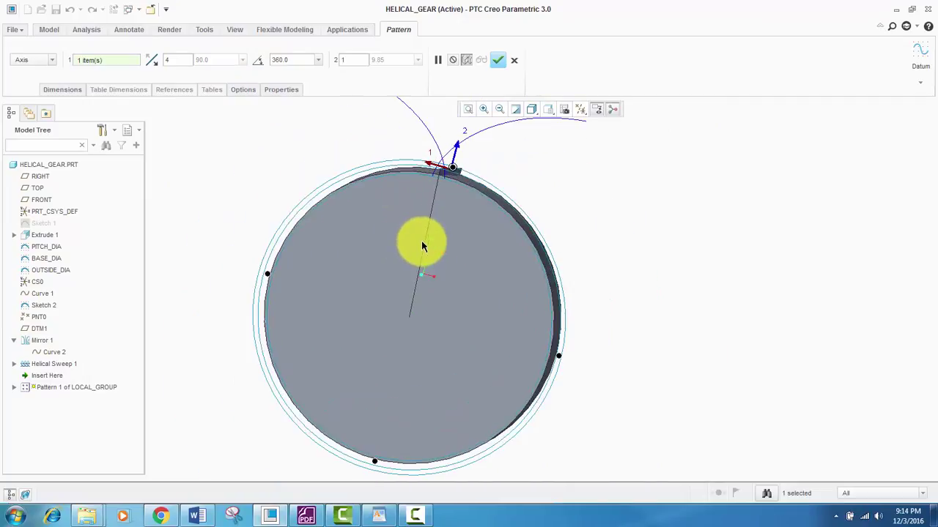
scroll(421, 219, down, 4)
scroll(404, 205, up, 3)
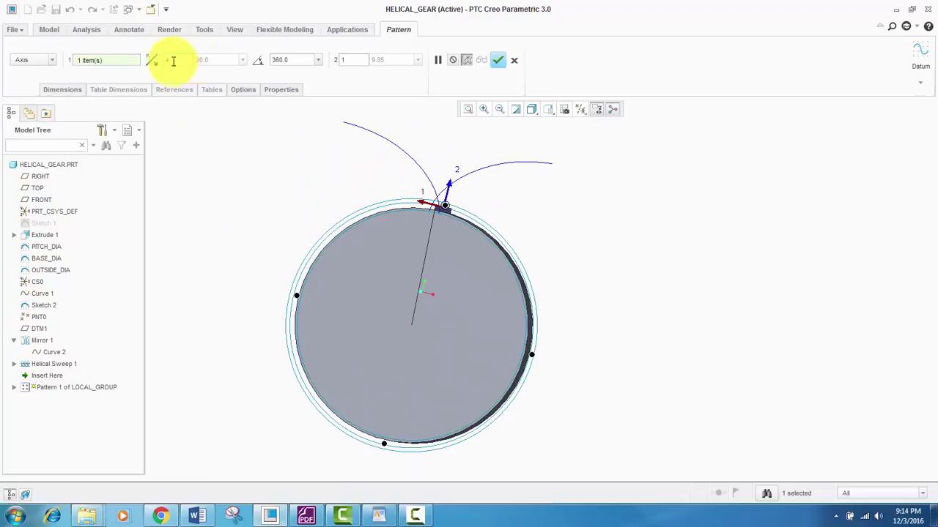
drag(182, 62, 153, 62)
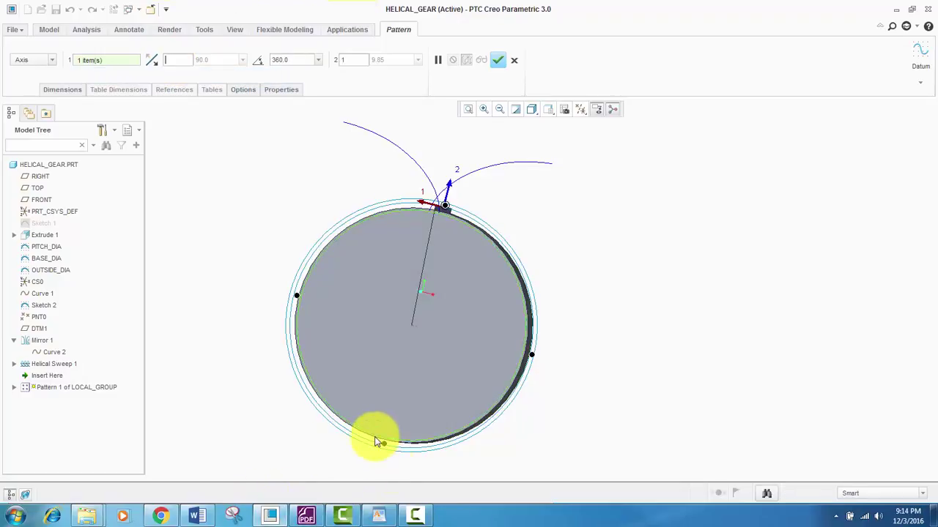
click(196, 516)
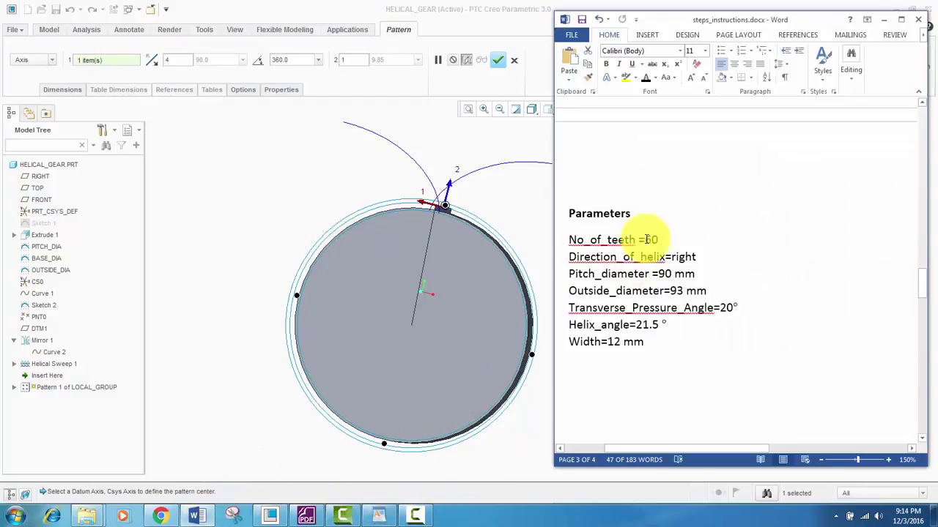
click(917, 19)
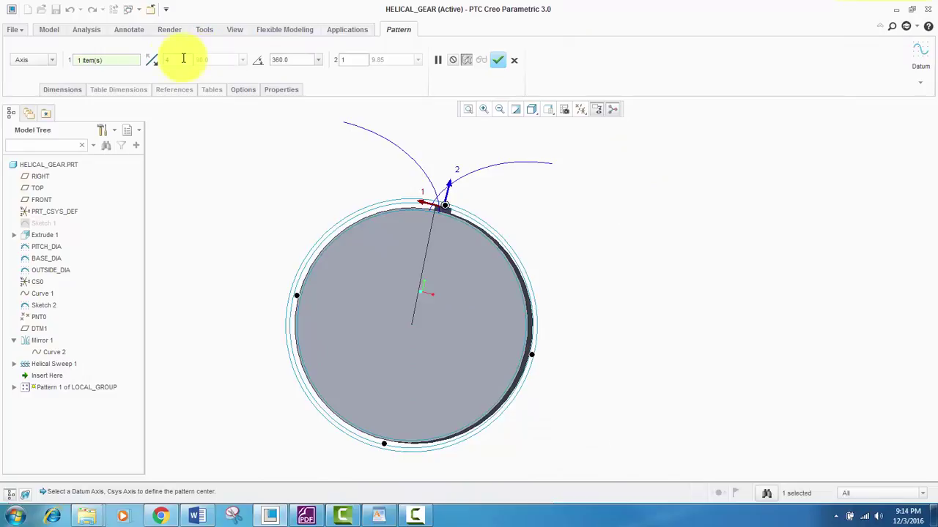
- Set the number of tooth pattern members around the gear axis to 60 and complete the axis pattern
drag(182, 59, 154, 58)
text(60)
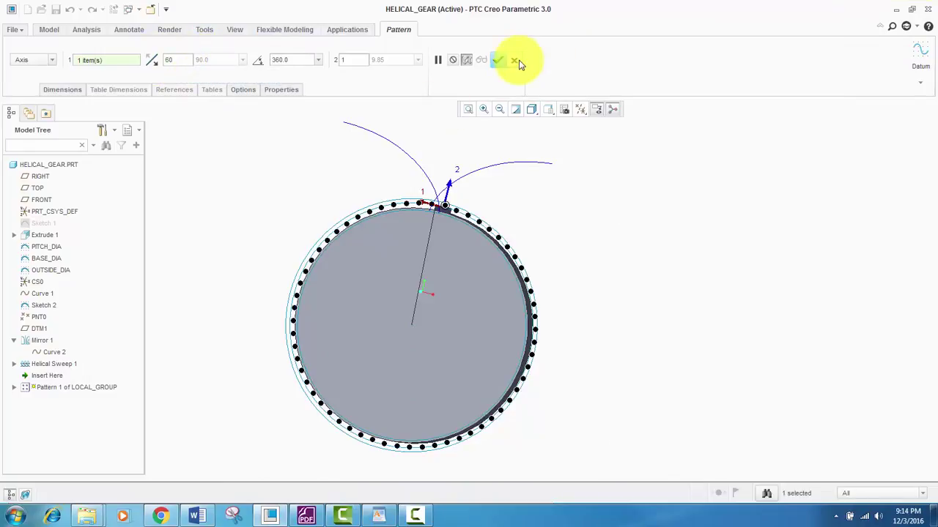
click(498, 62)
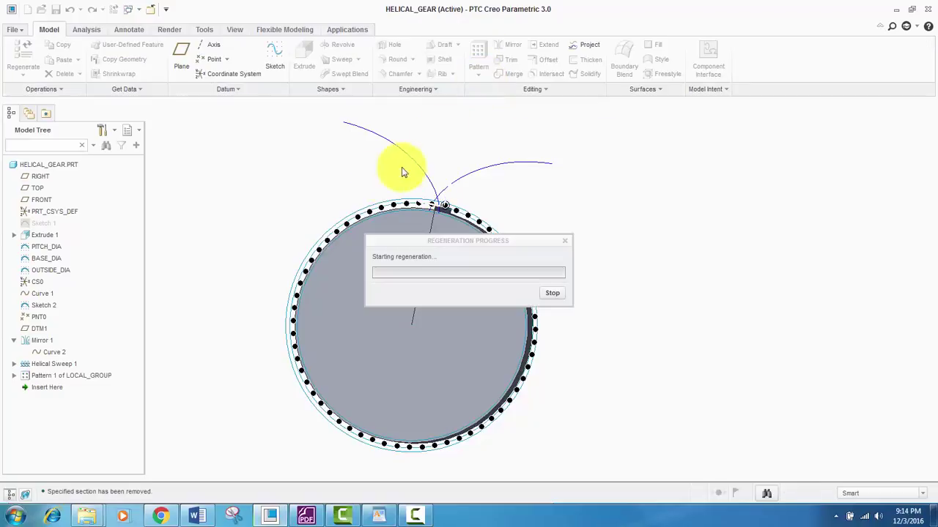